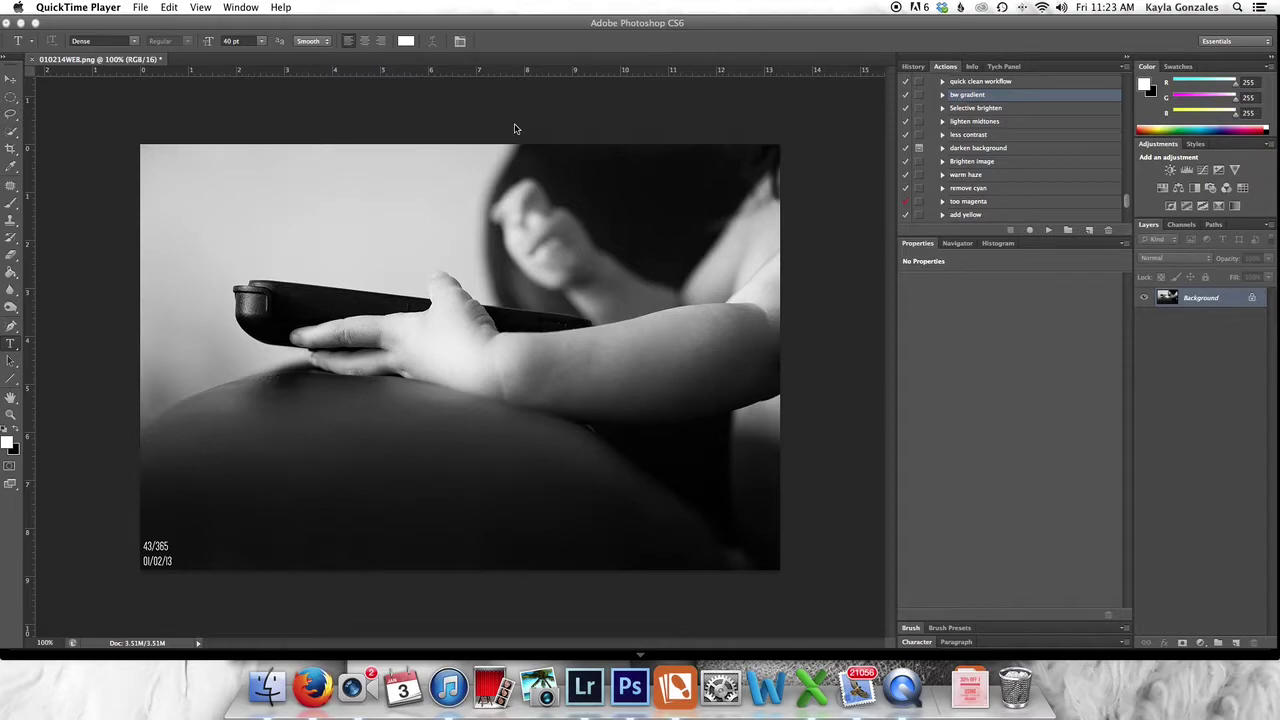
- Open a Finder window on Pictures and look into the 365 and 2013 folders
left_click(267, 687)
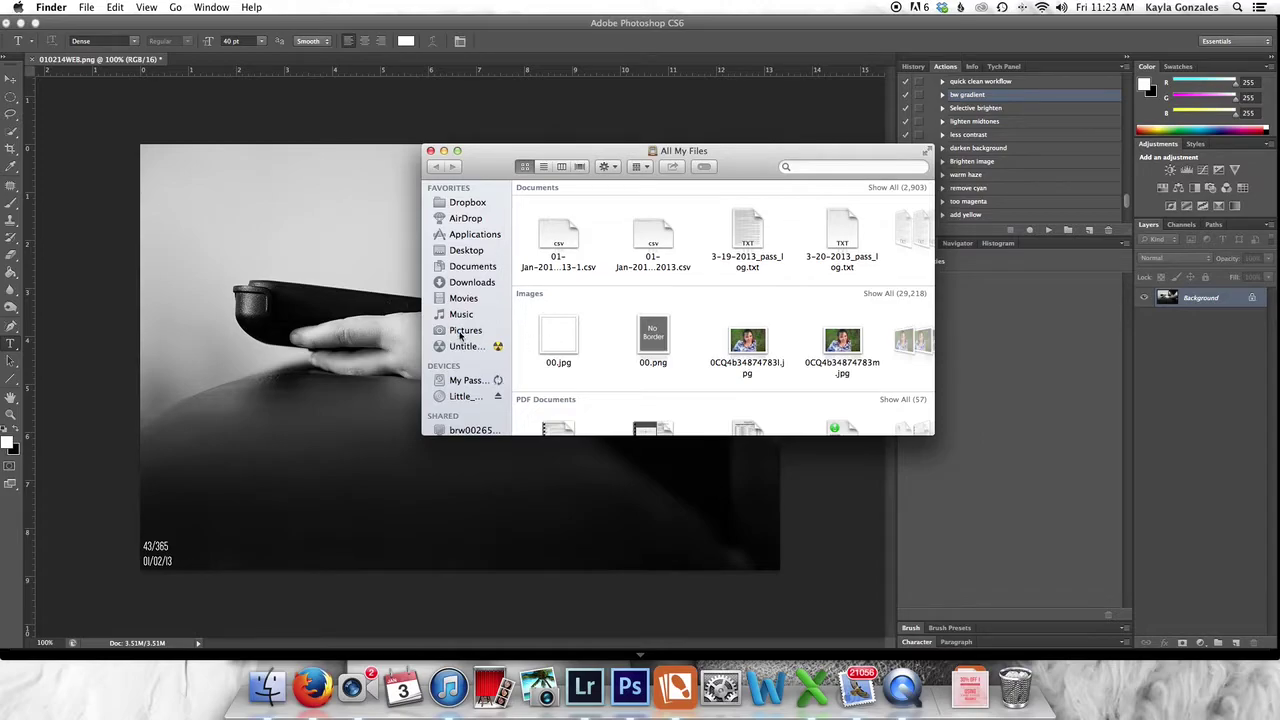
left_click(460, 334)
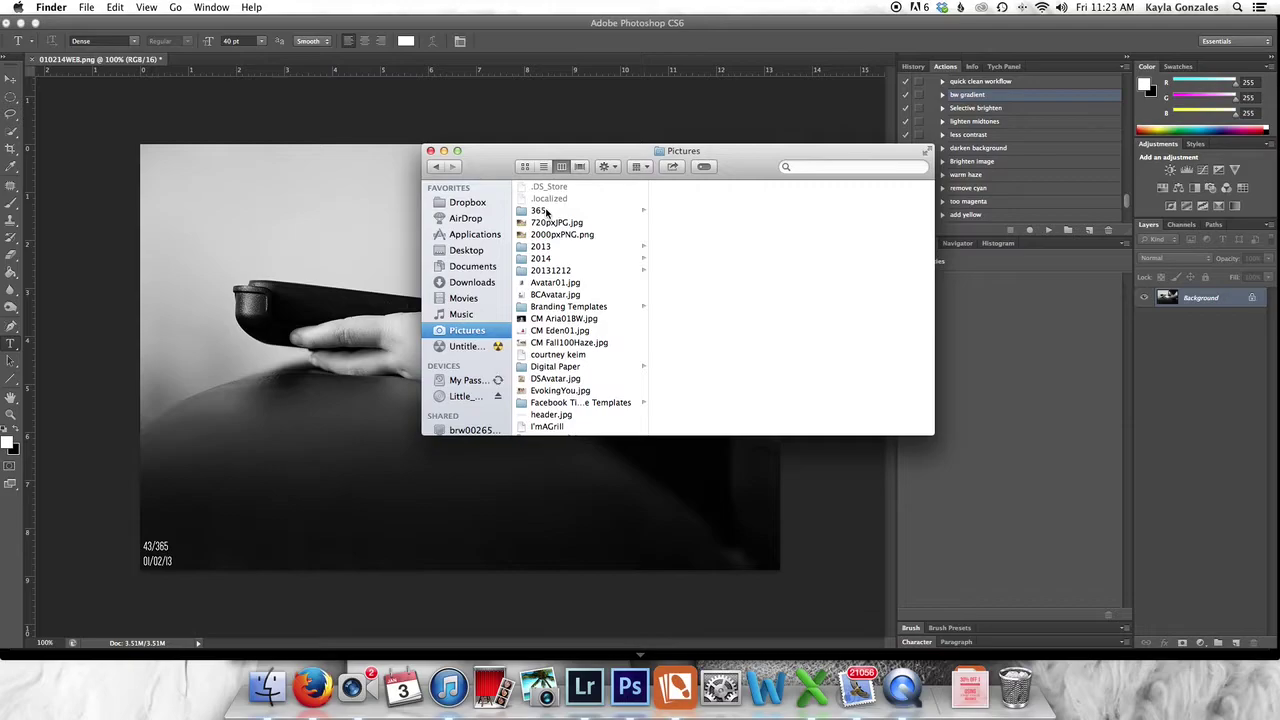
left_click(546, 212)
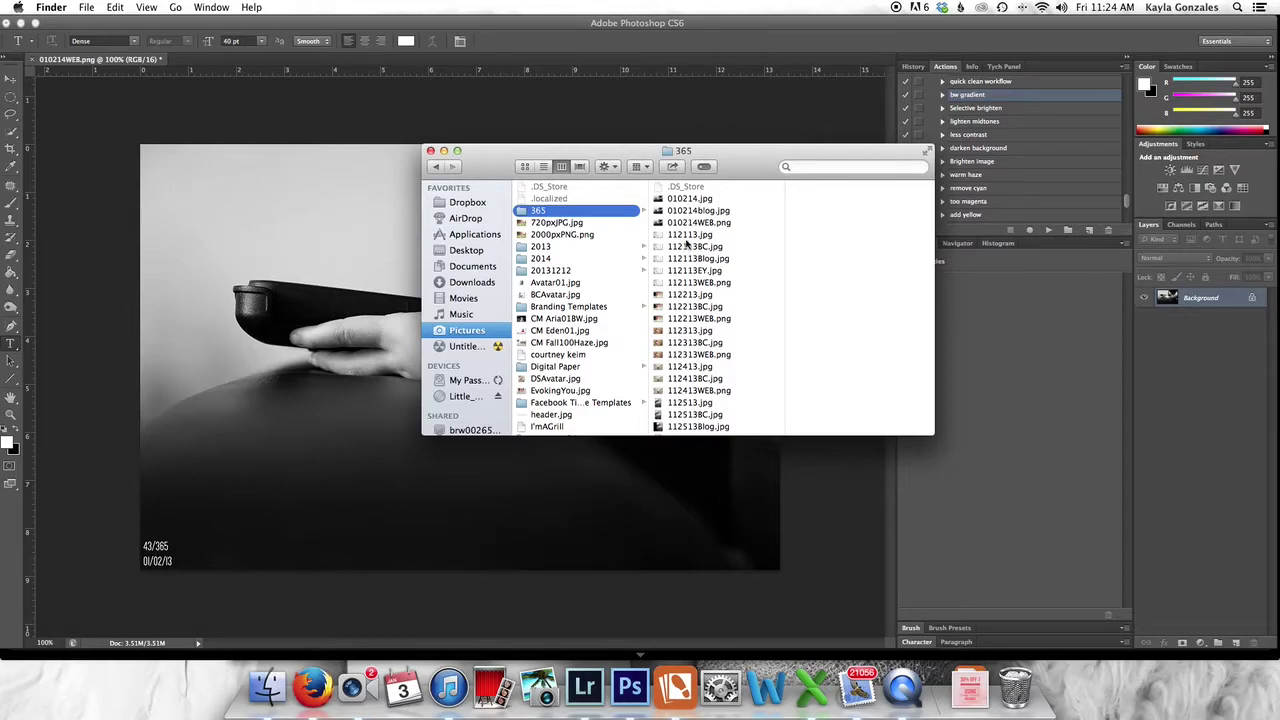
scroll(548, 253, "down", 1)
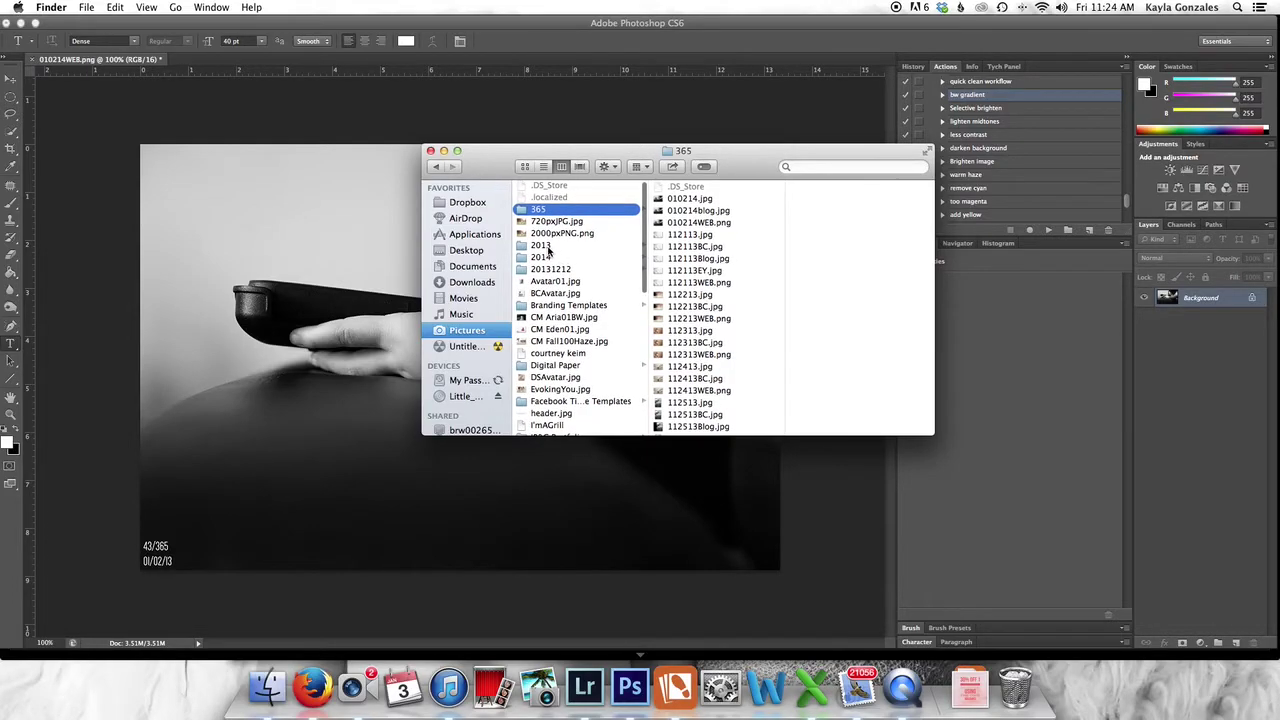
left_click(547, 247)
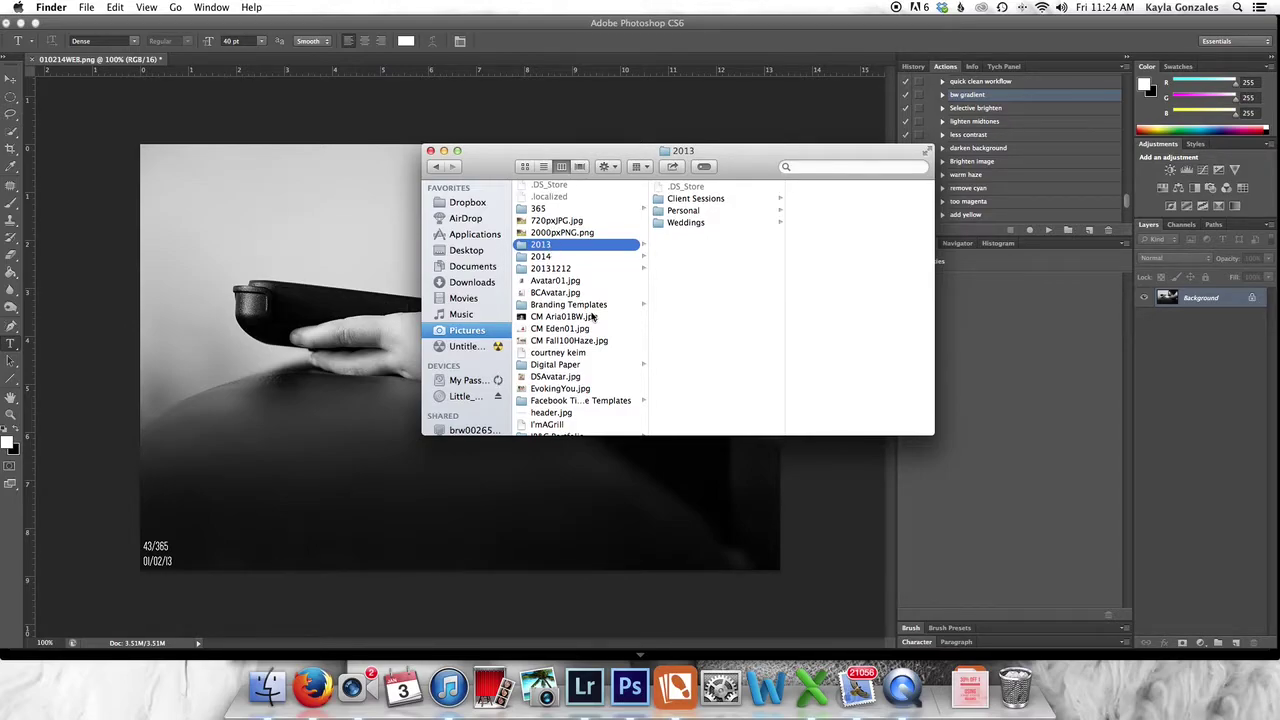
- Check the My Passport drive, then return to Pictures and reopen the 2013 folder
scroll(594, 312, "down", 5)
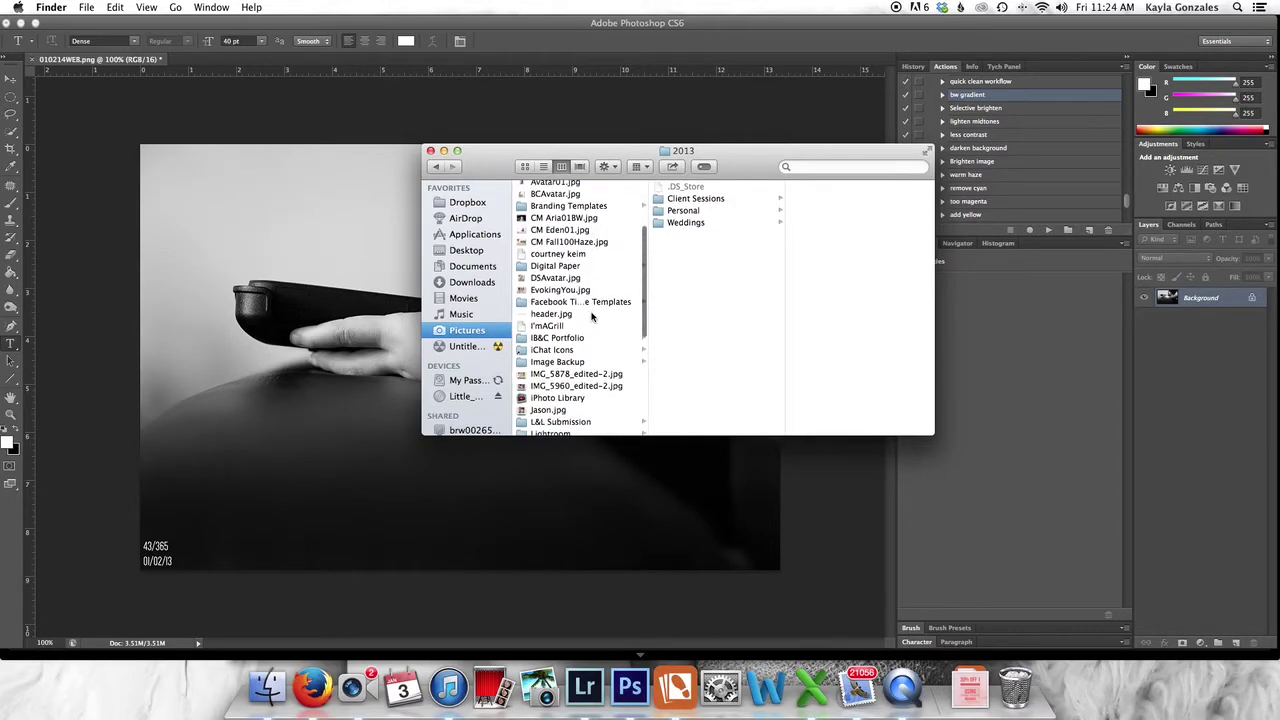
left_click(466, 381)
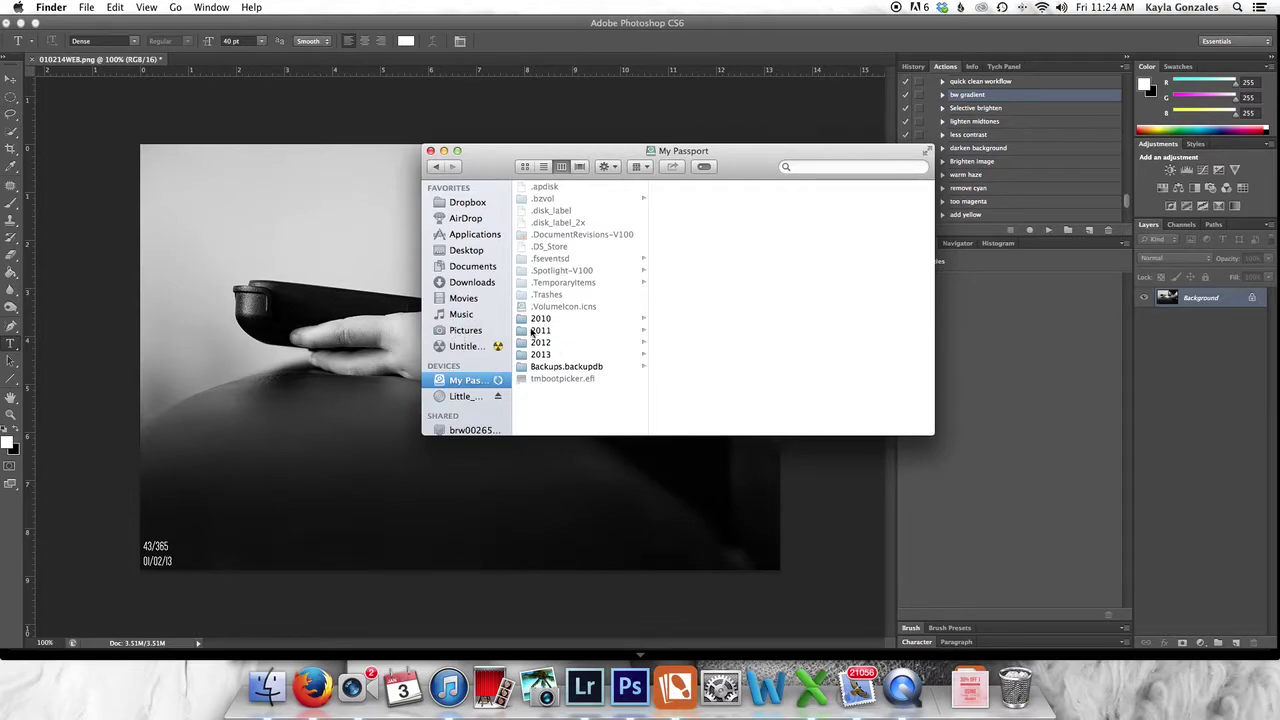
left_click(468, 334)
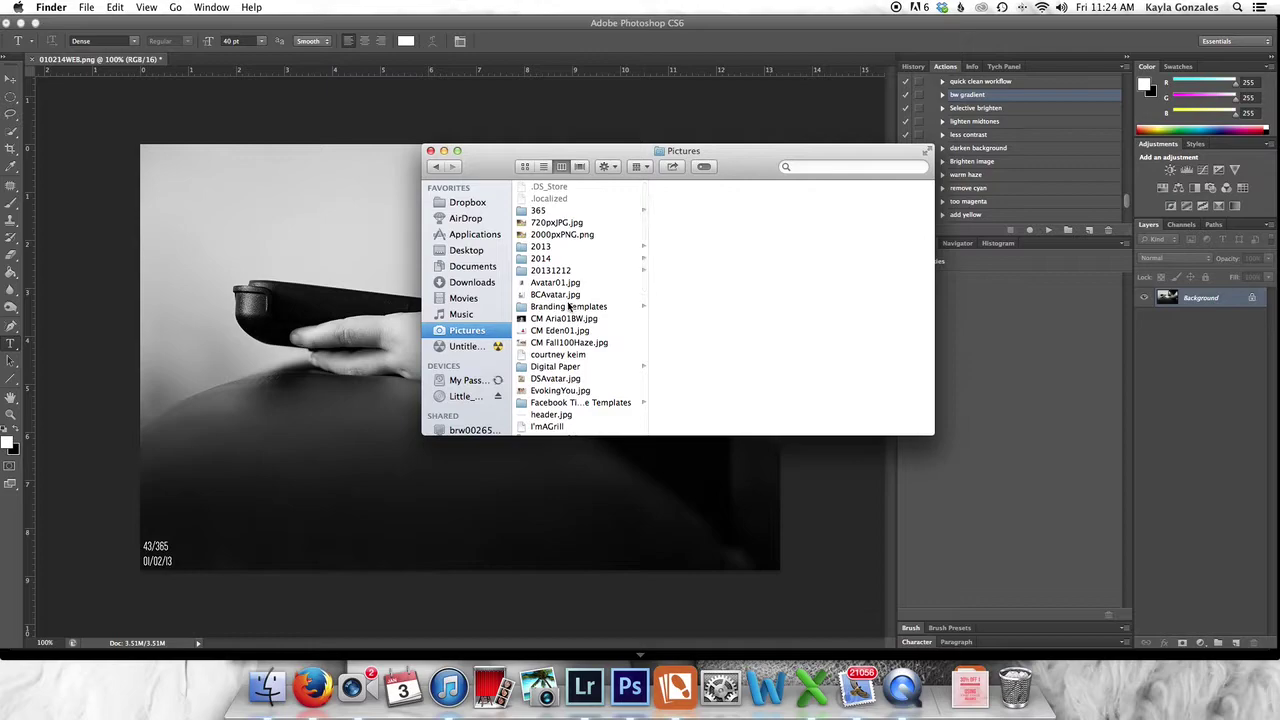
left_click(544, 250)
left_click(542, 263)
- Browse 2013 > Client Sessions through 03 March and 04 April, then move to Personal
left_click(550, 249)
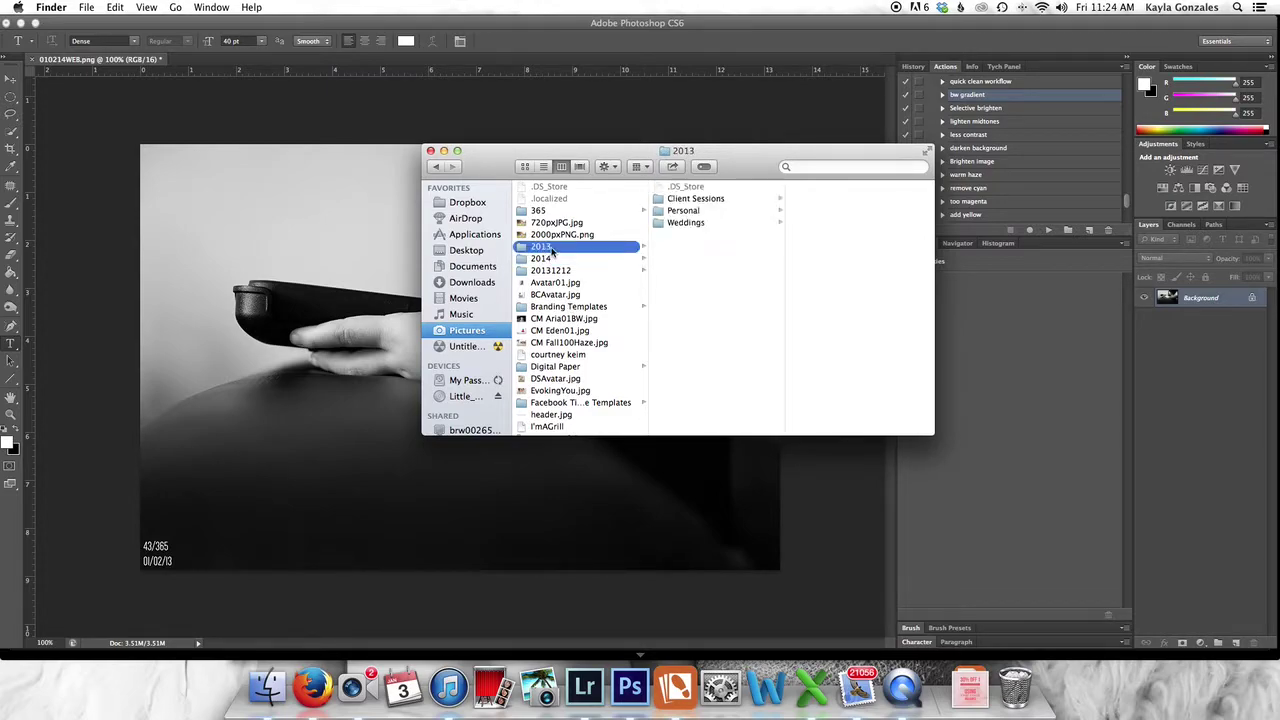
left_click(708, 201)
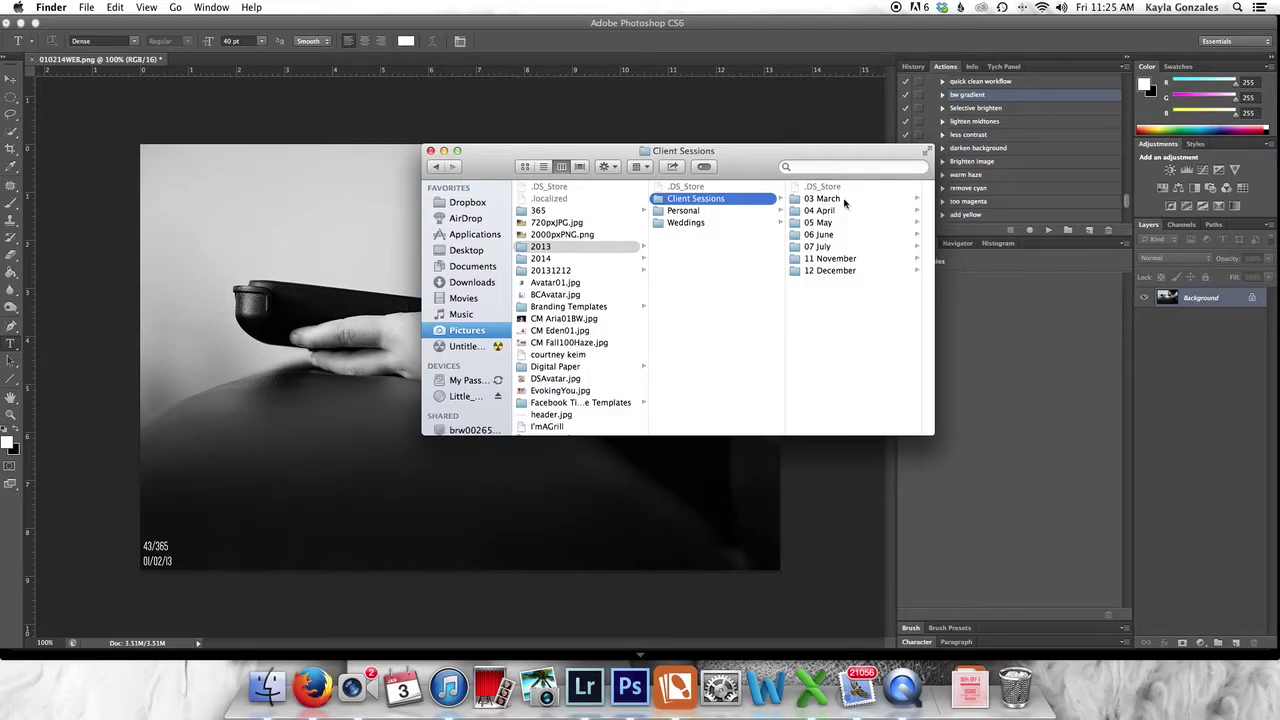
left_click(841, 199)
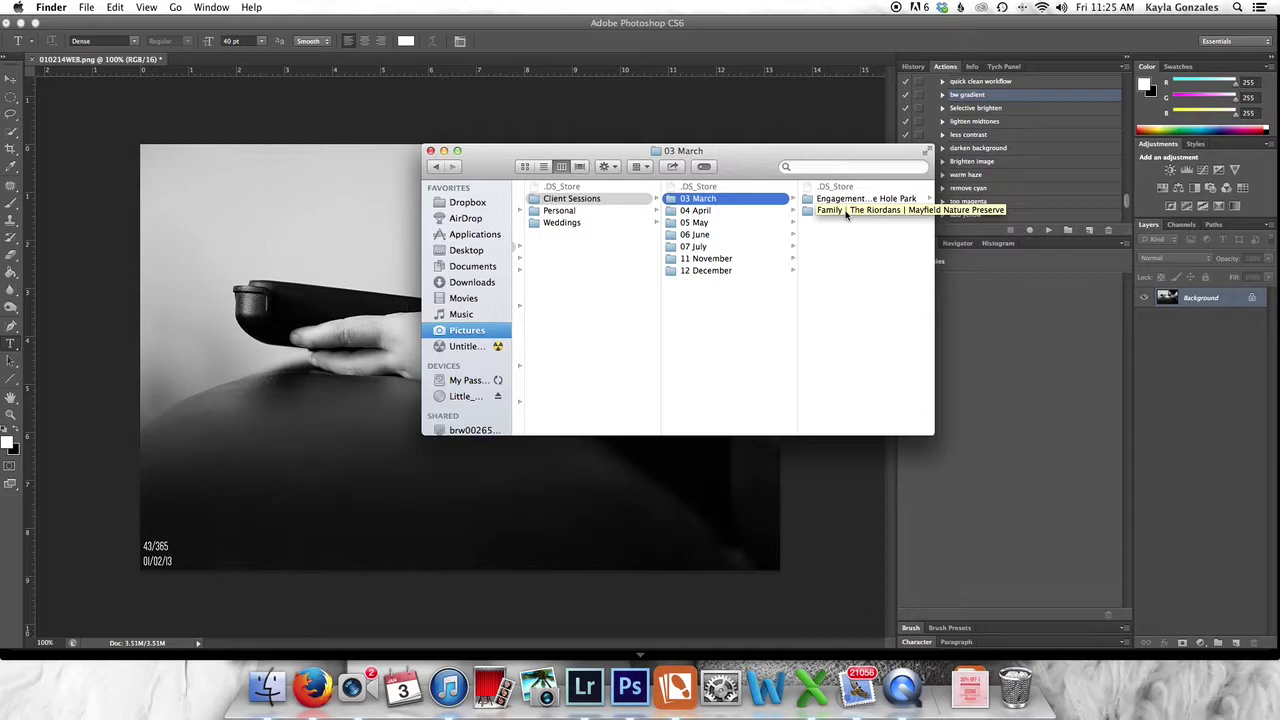
left_click(717, 211)
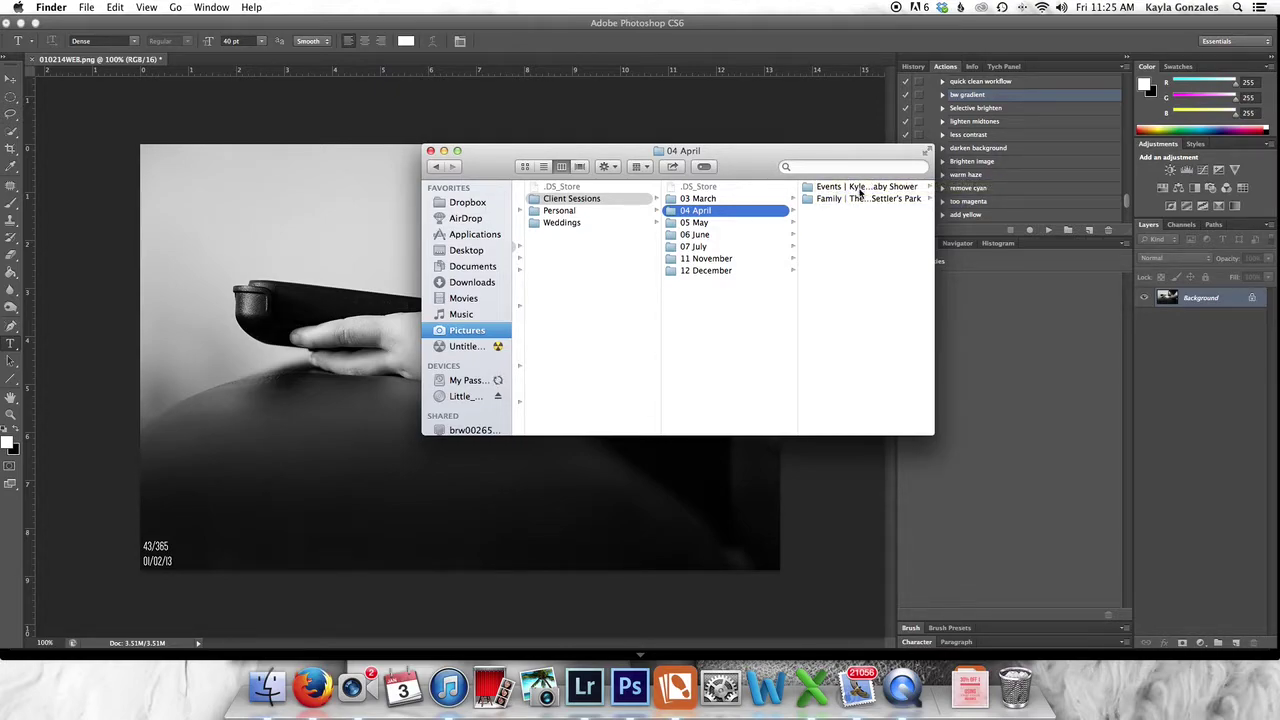
left_click(570, 210)
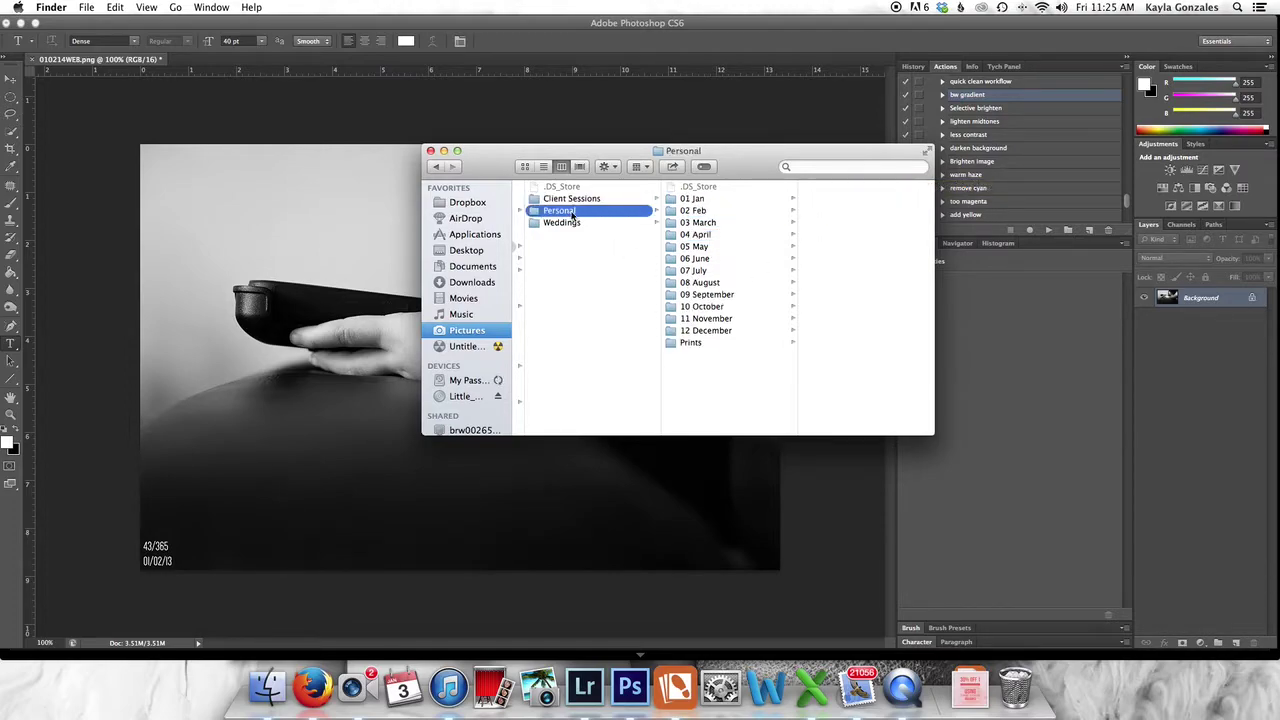
- Look through the Personal month folders 01 Jan to 04 April
left_click(726, 200)
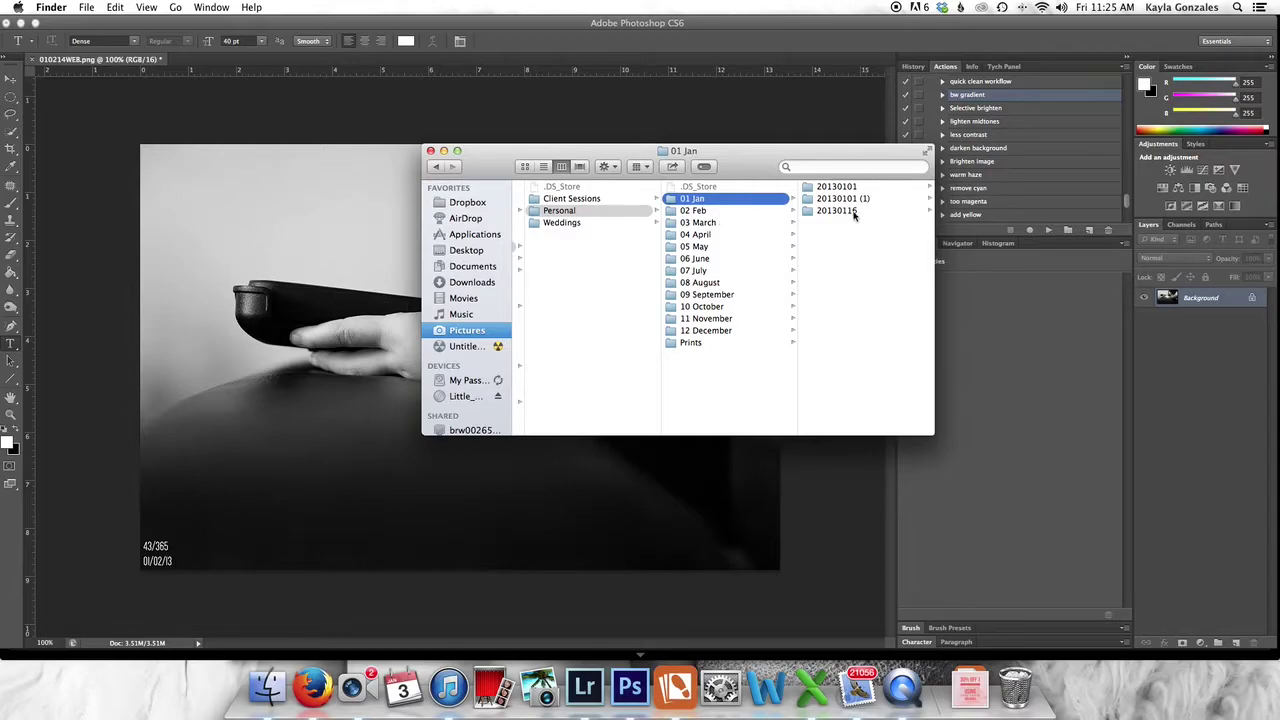
left_click(708, 212)
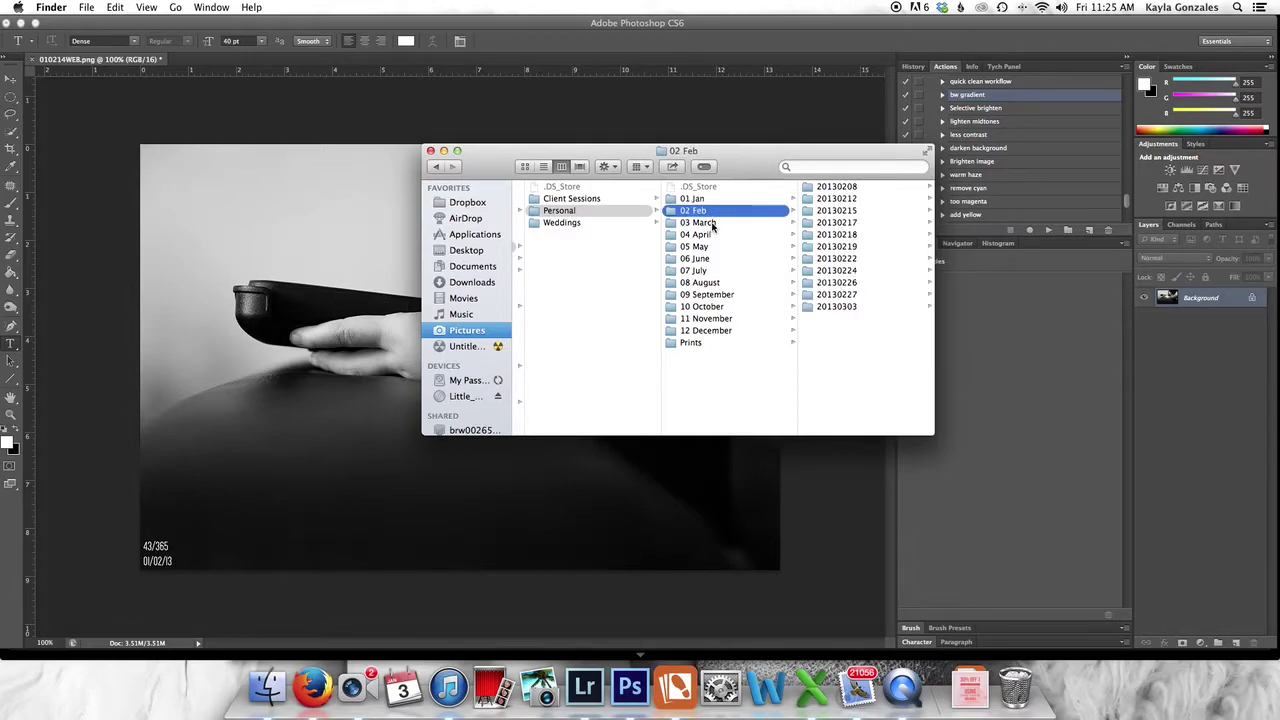
left_click(713, 224)
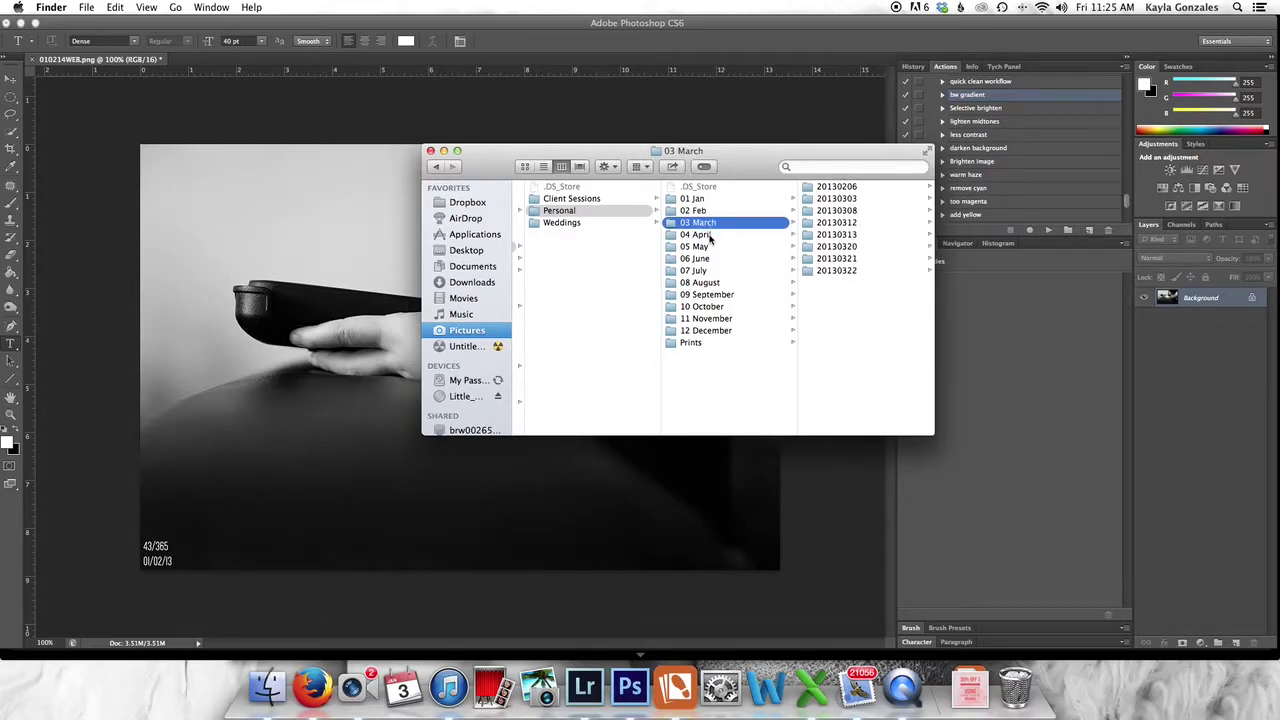
left_click(710, 236)
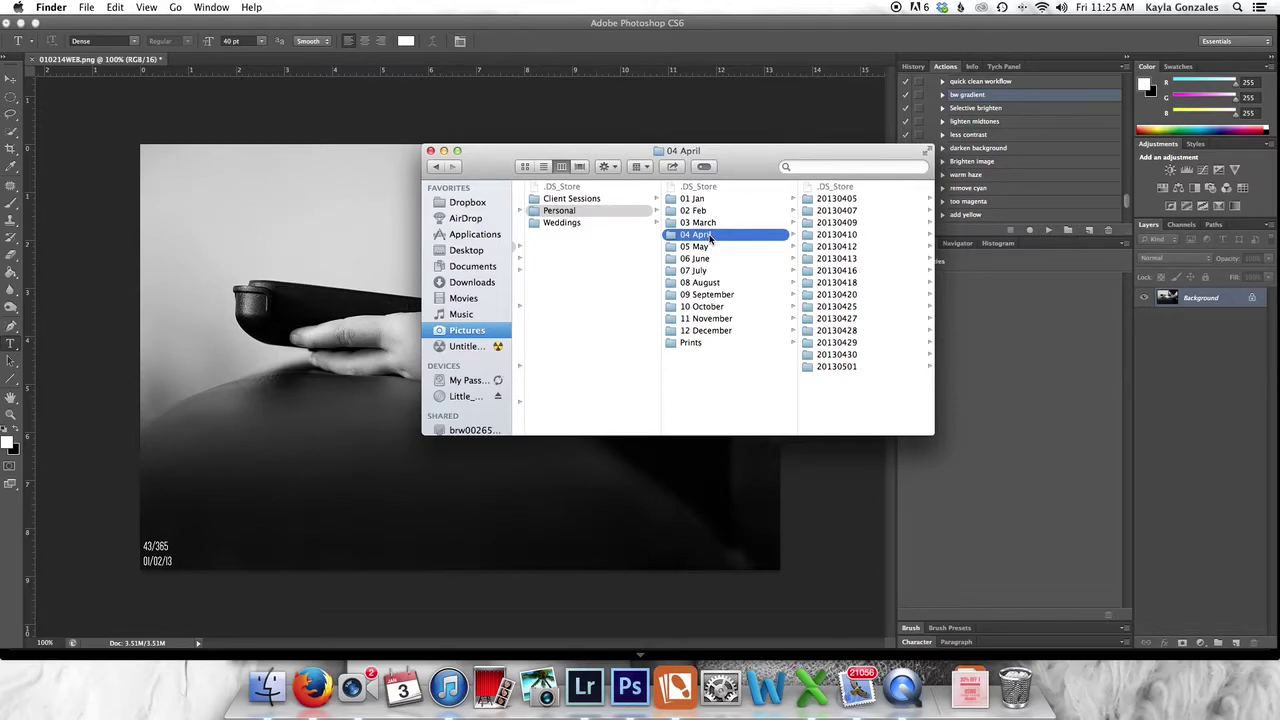
- View the Weddings folders 02 Feb and 03 March, then close Finder
left_click(577, 223)
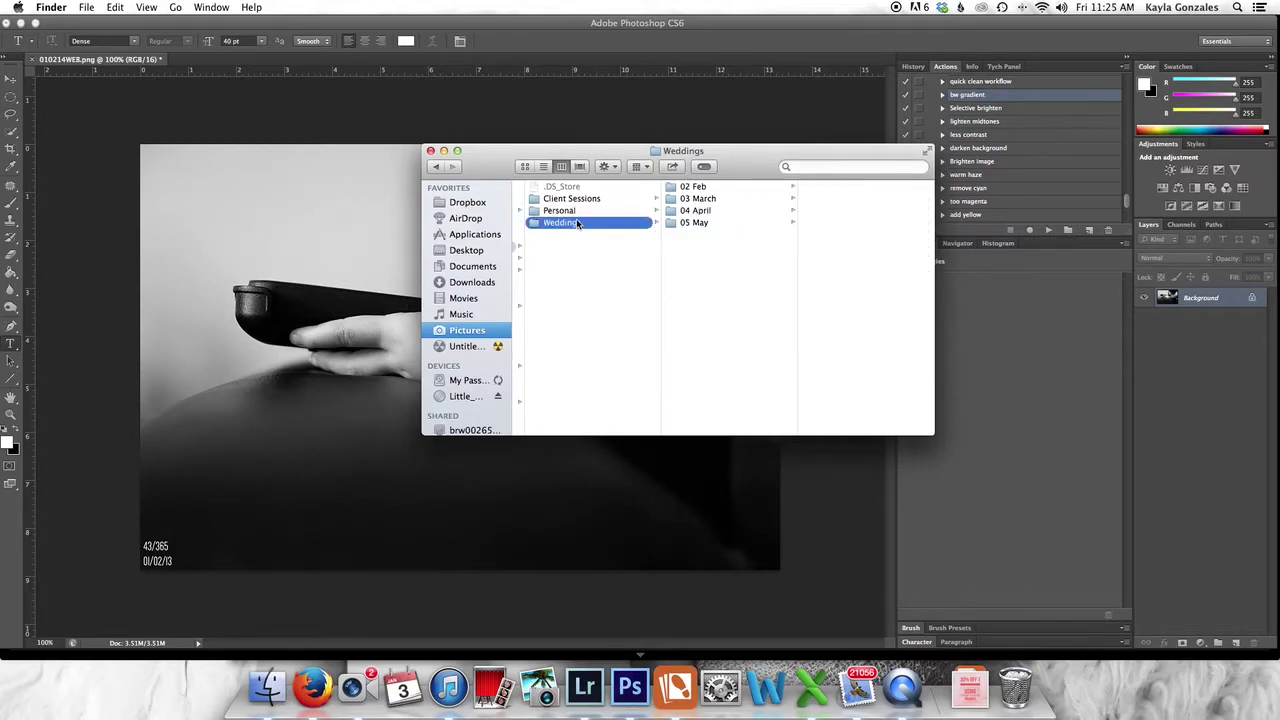
left_click(718, 187)
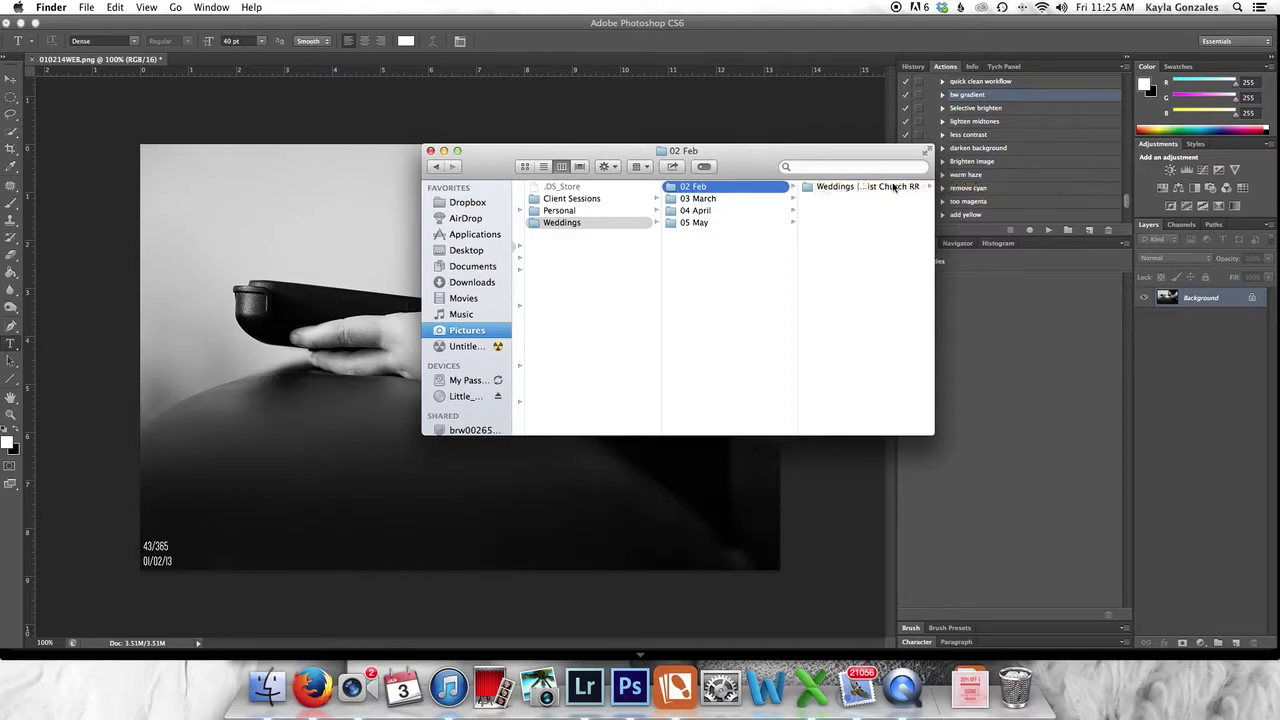
left_click(769, 198)
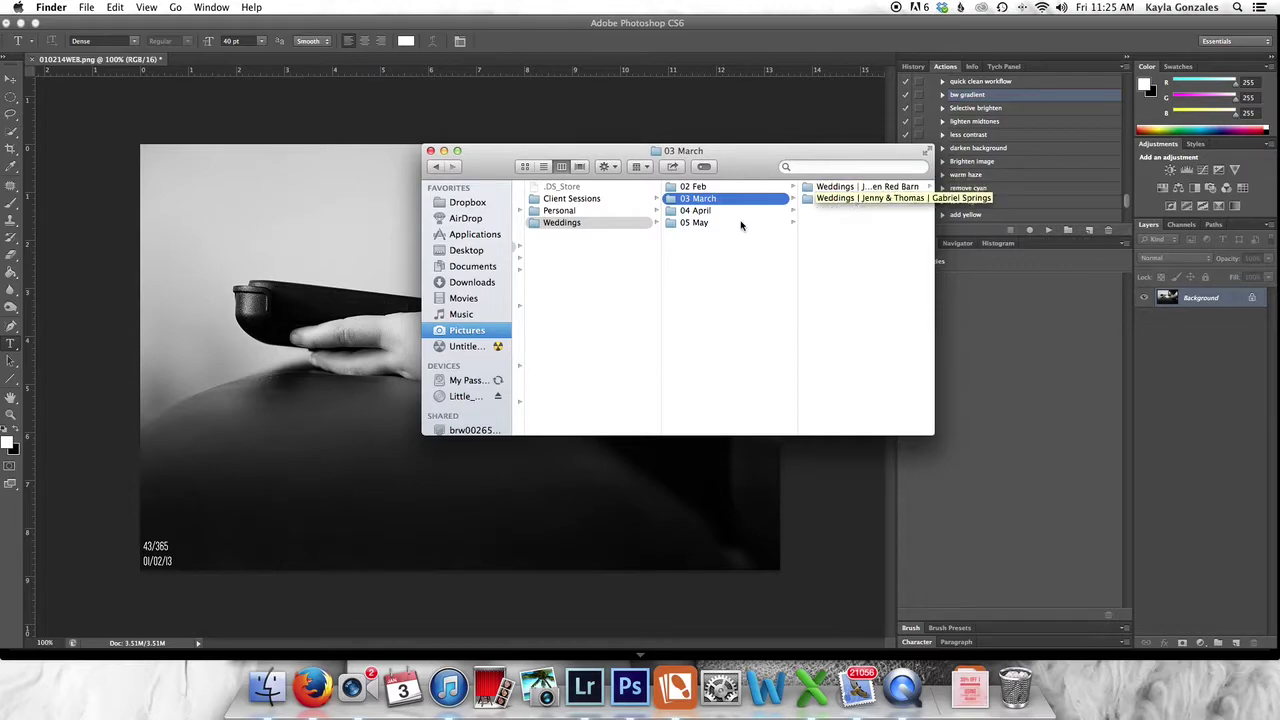
scroll(578, 260, "left", 3)
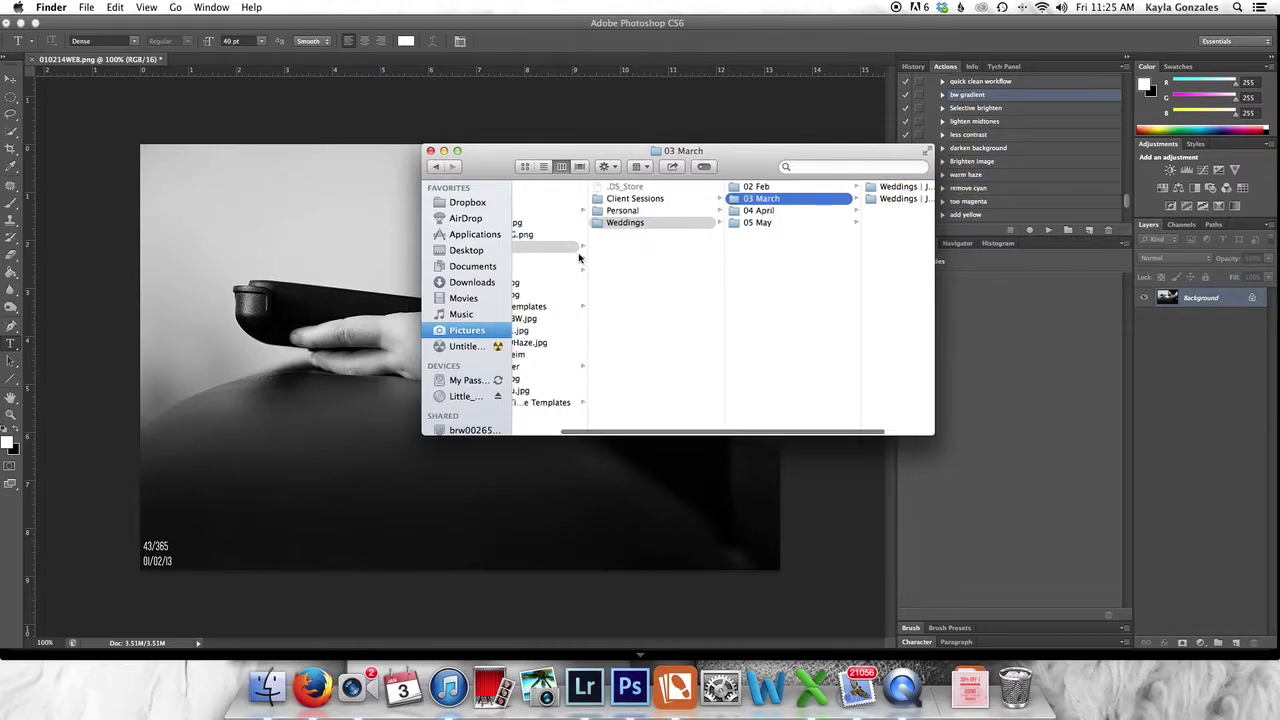
scroll(578, 258, "left", 3)
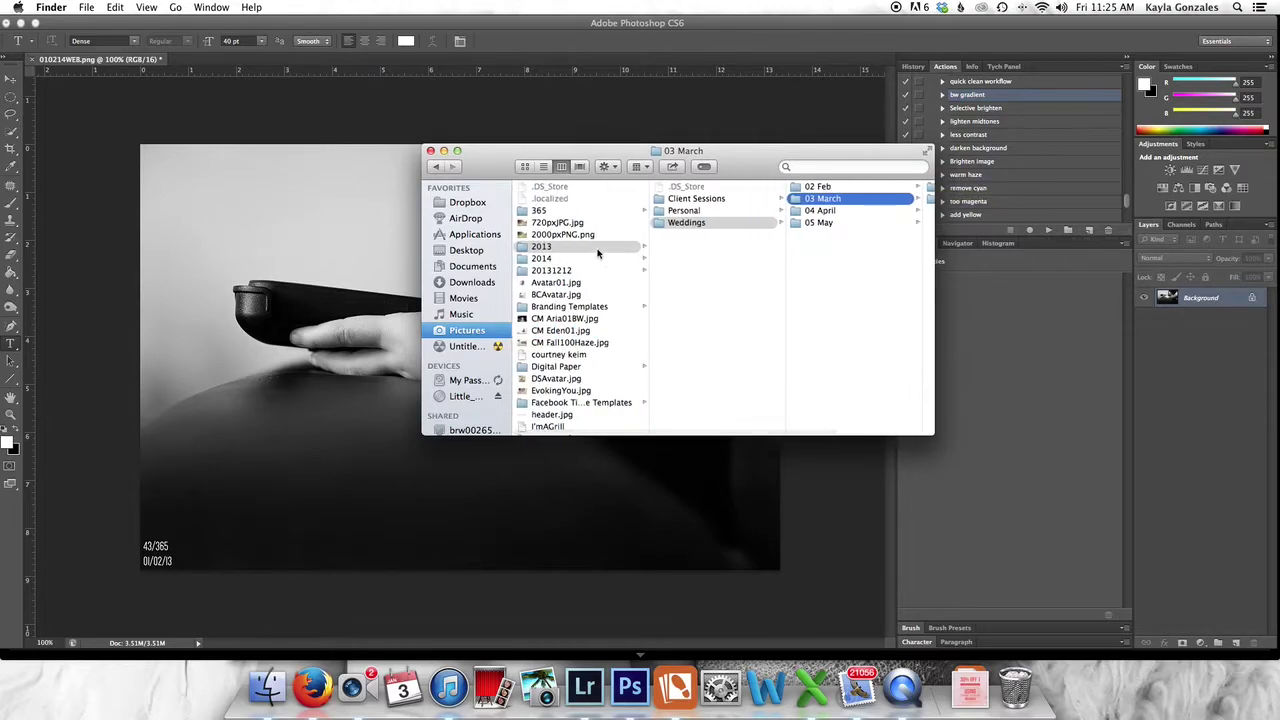
left_click(430, 151)
- Show Lightroom's Library grid, then open and cancel the Import window without importing
left_click(585, 688)
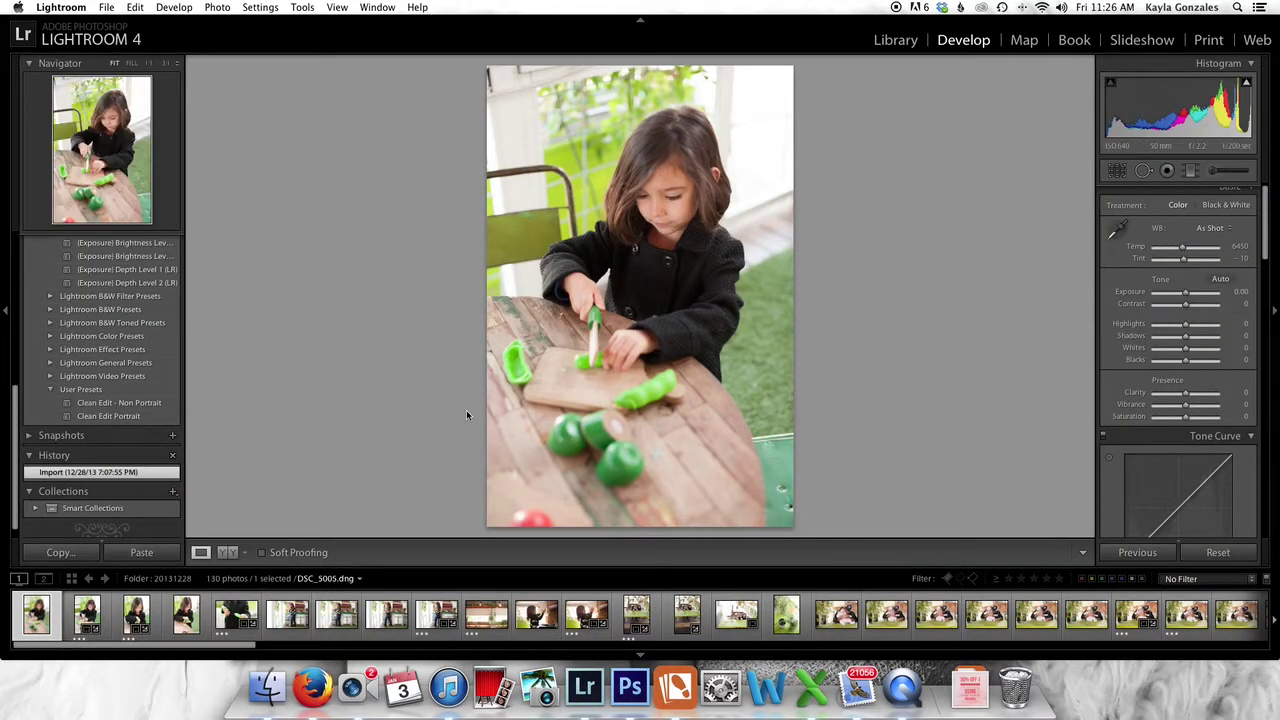
left_click(895, 40)
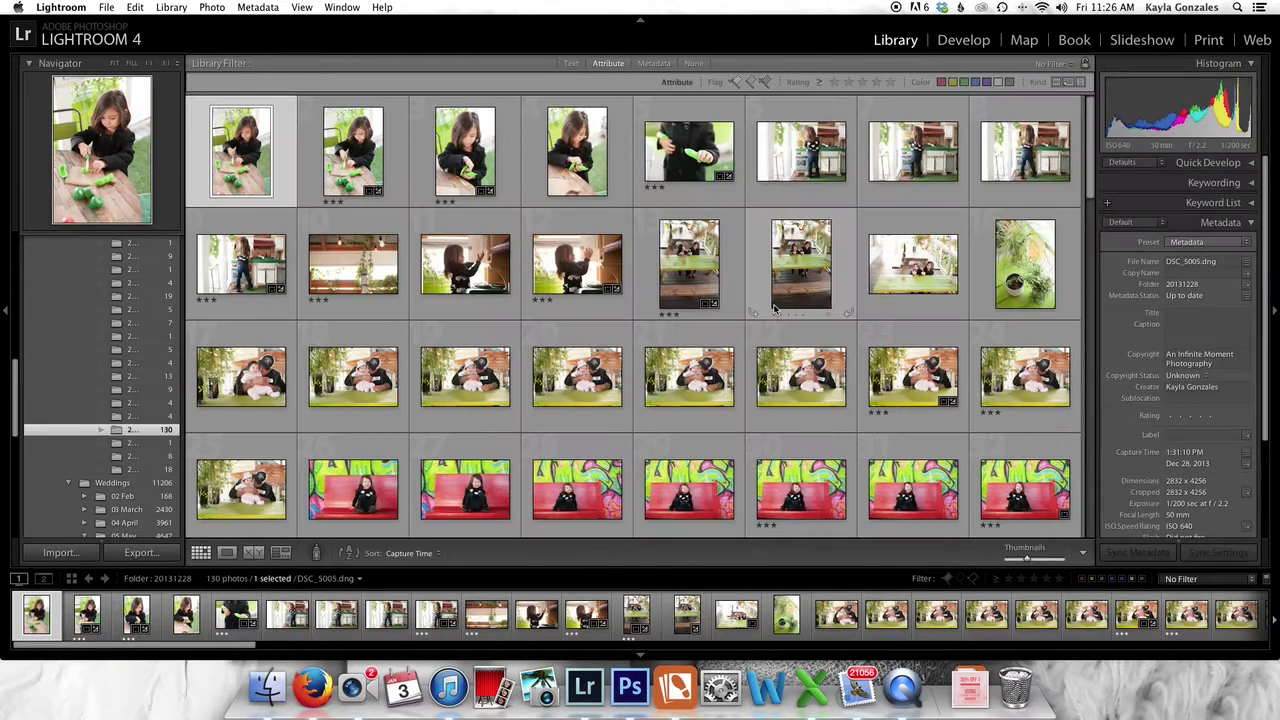
left_click(82, 556)
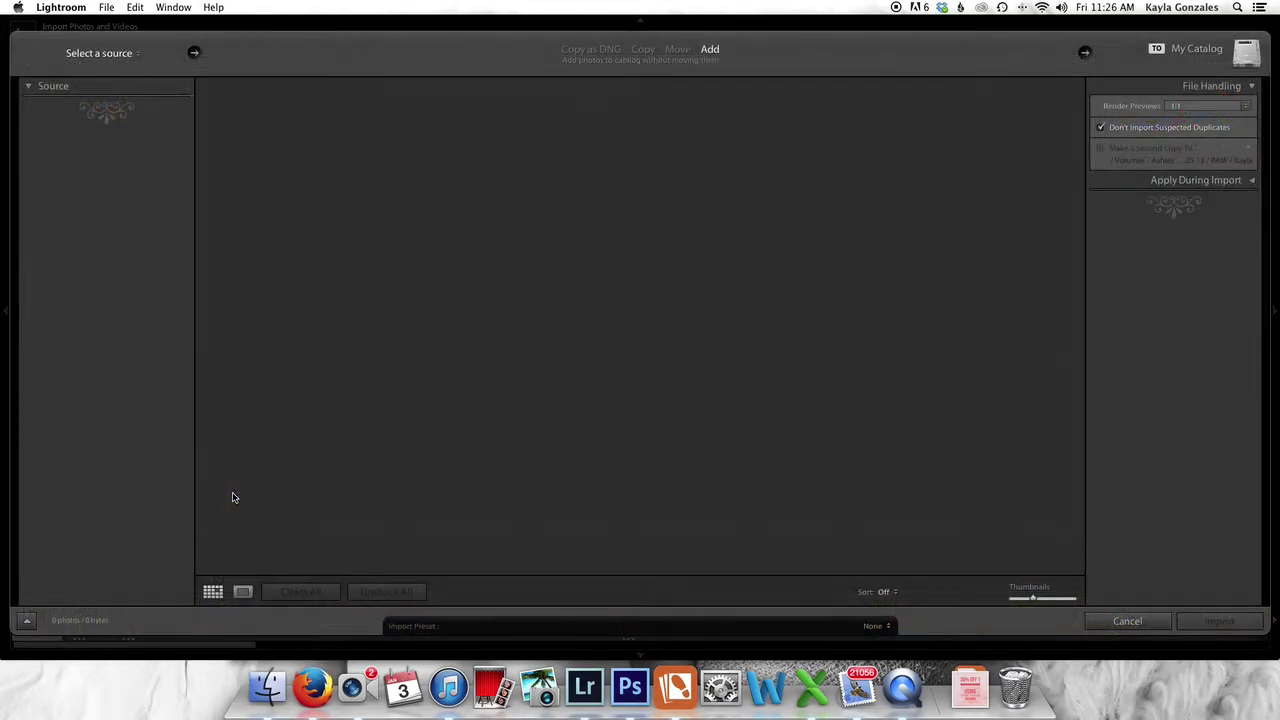
left_click(1222, 86)
left_click(1222, 86)
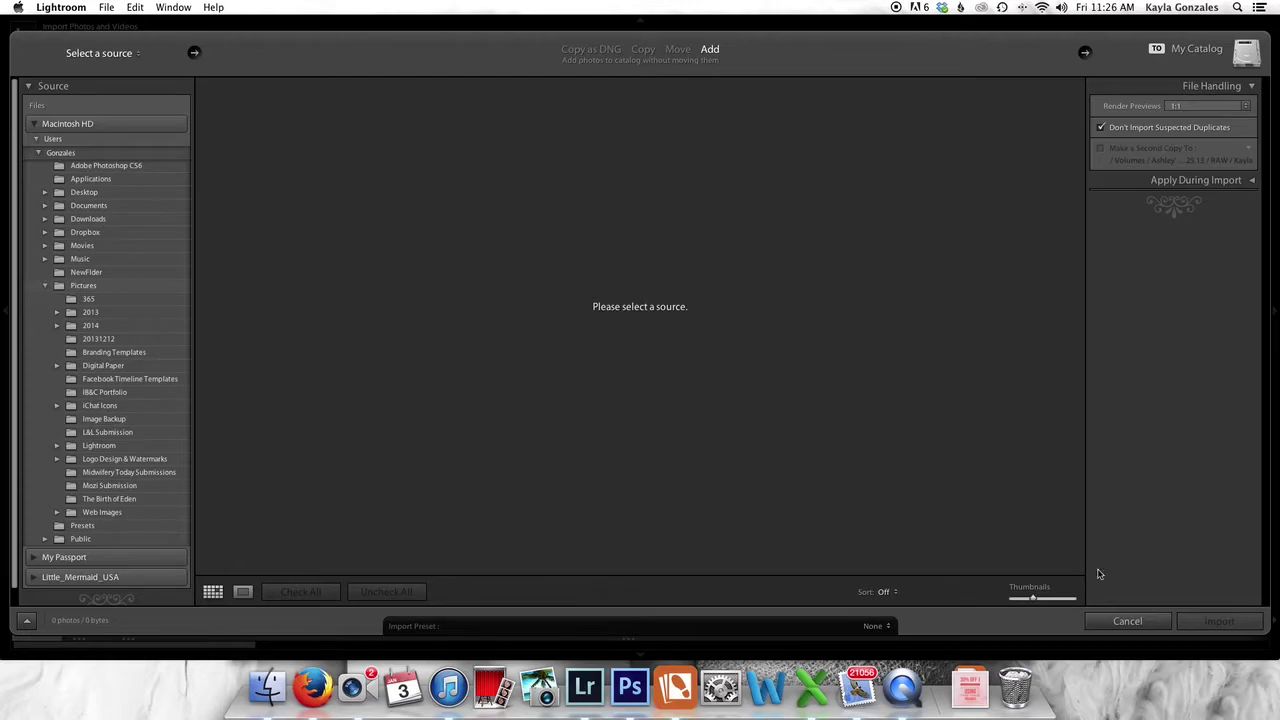
left_click(1127, 621)
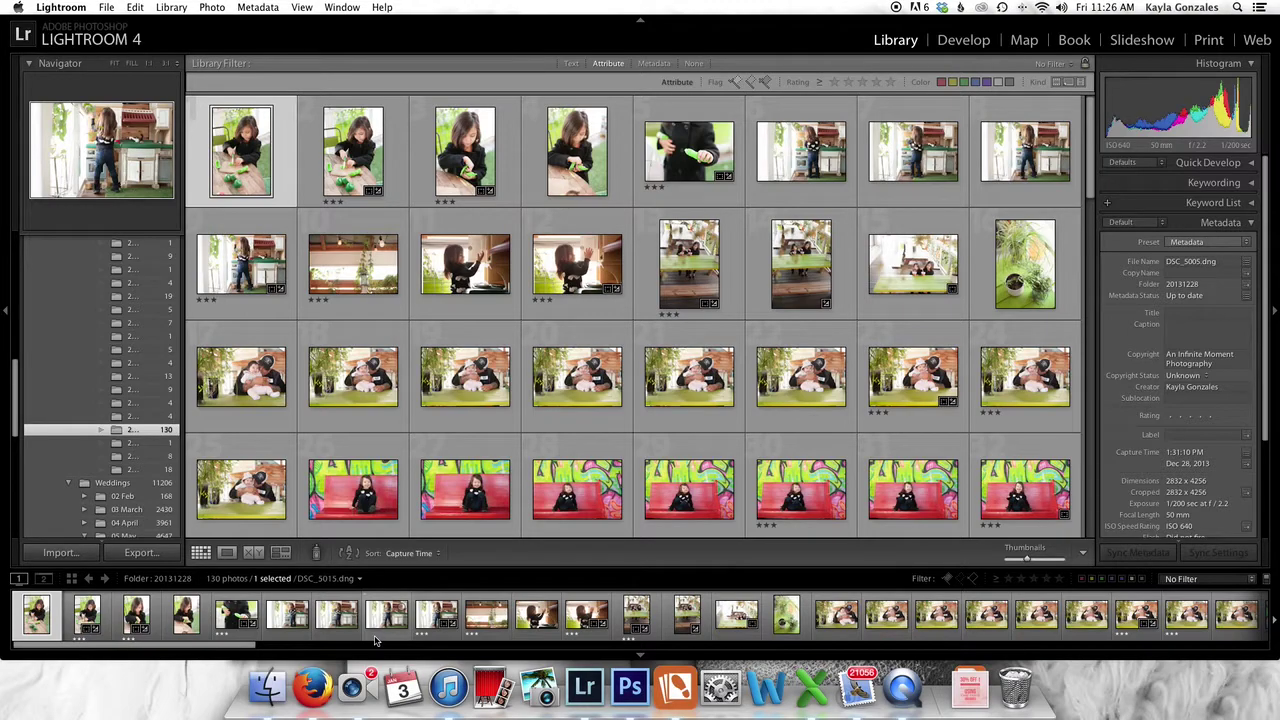
scroll(376, 640, "right", 3)
- Open the photo in Develop, scroll the filmstrip to the start, and step ahead one photo
left_click(958, 46)
scroll(420, 622, "left", 3)
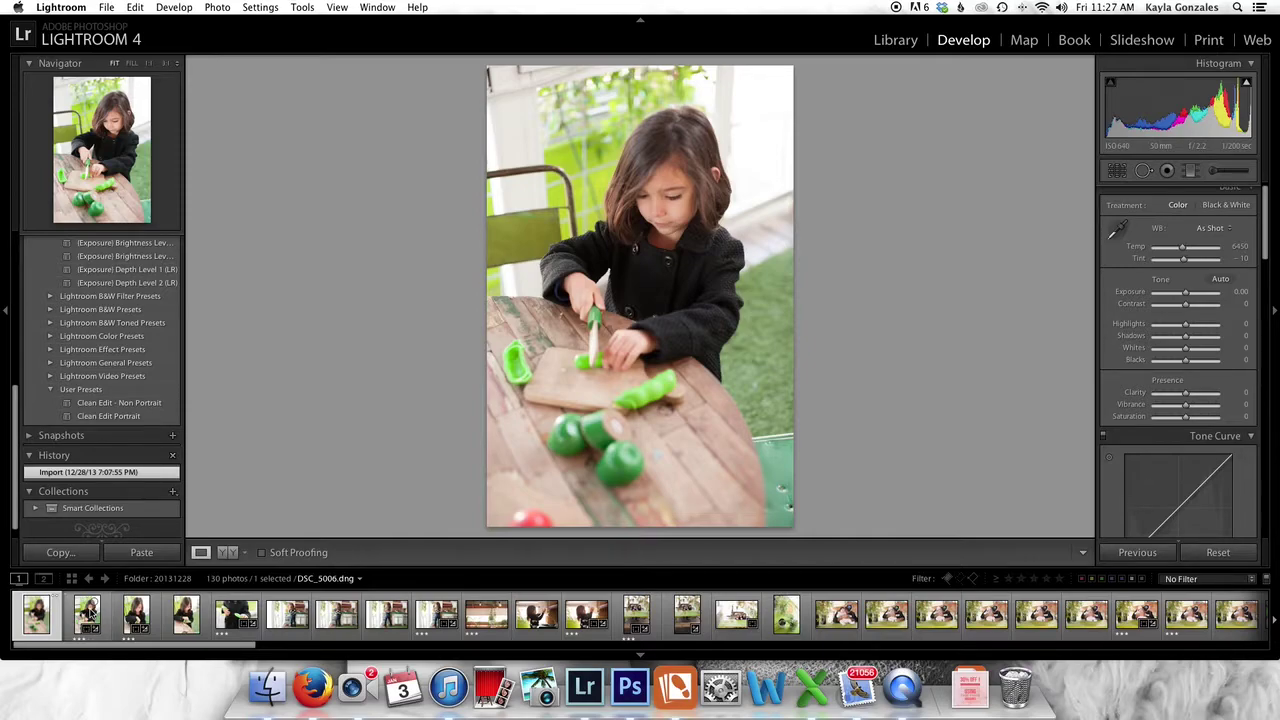
key("Right")
key("Right")
key("Right")
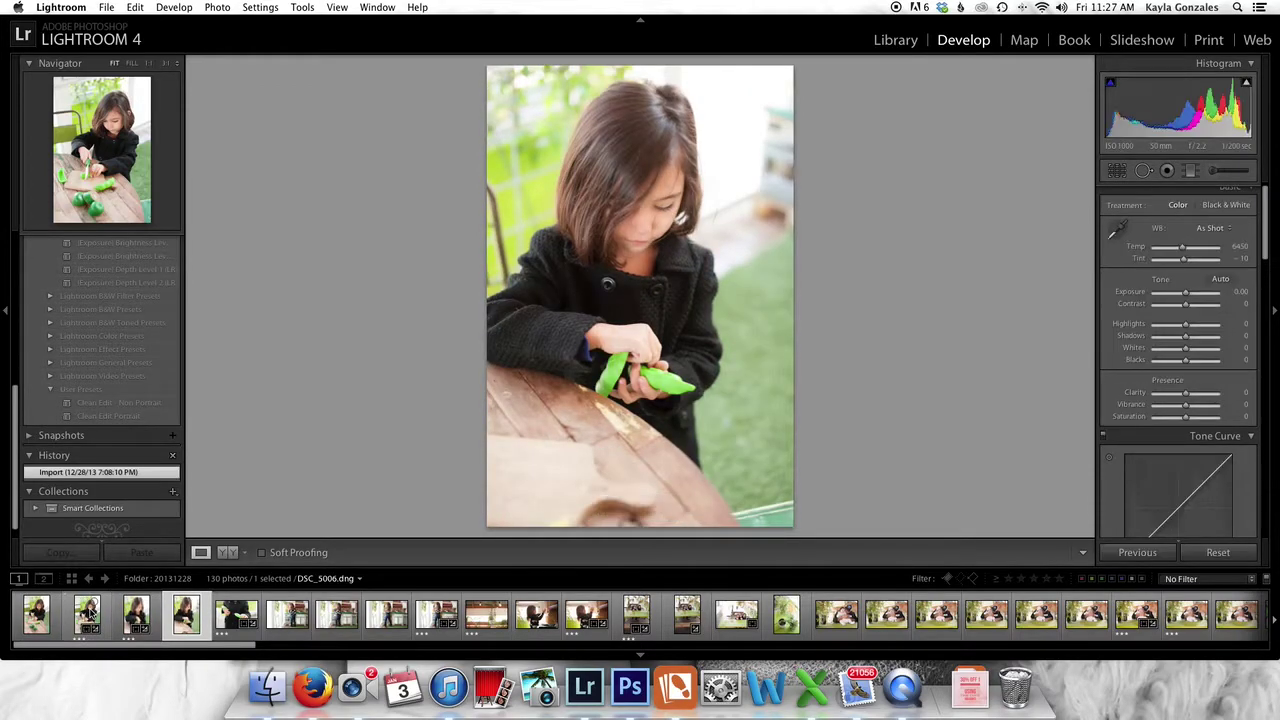
- Step forward two photos in the filmstrip, then back one
key("Right")
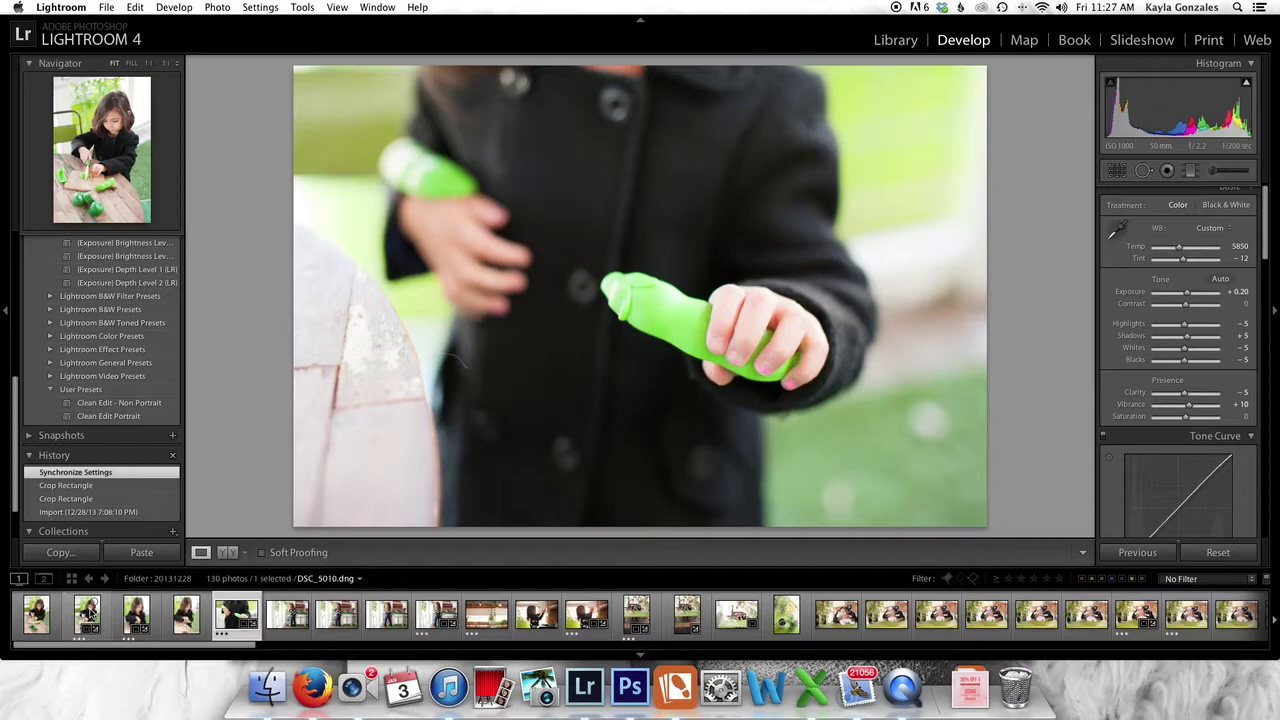
key("Right")
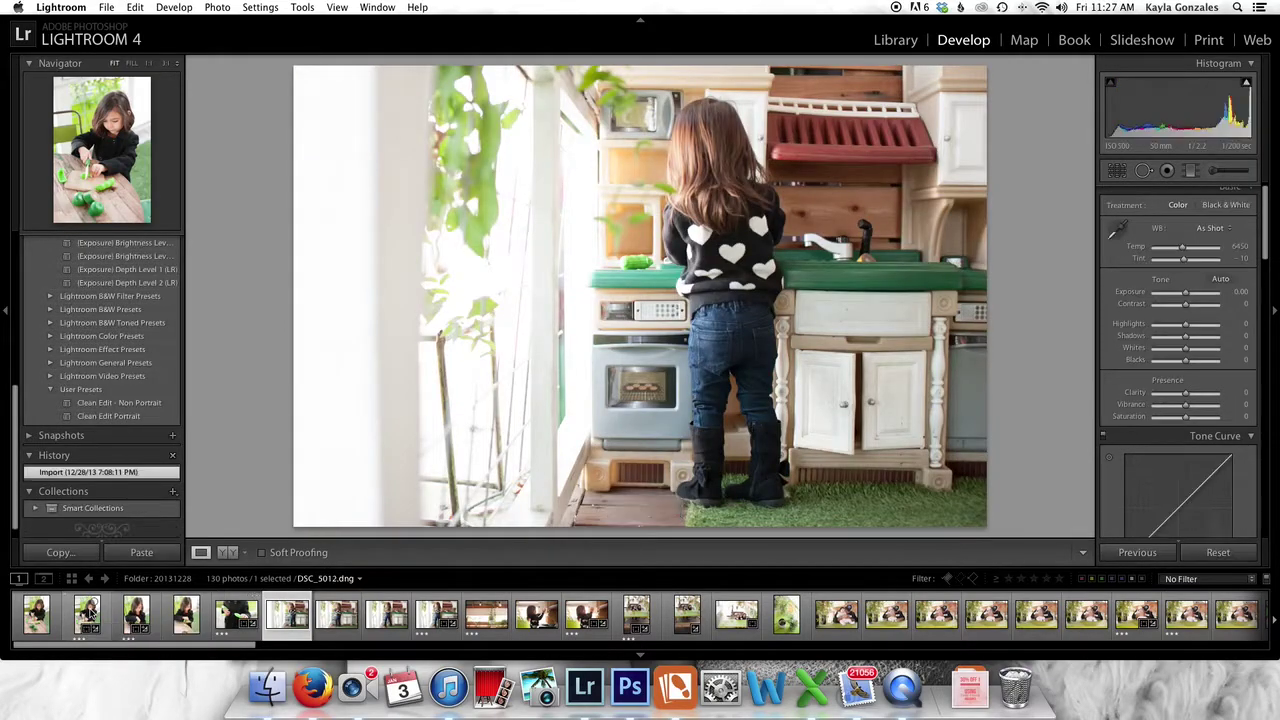
key("Left")
key("Left")
key("Left")
key("Left")
key("Left")
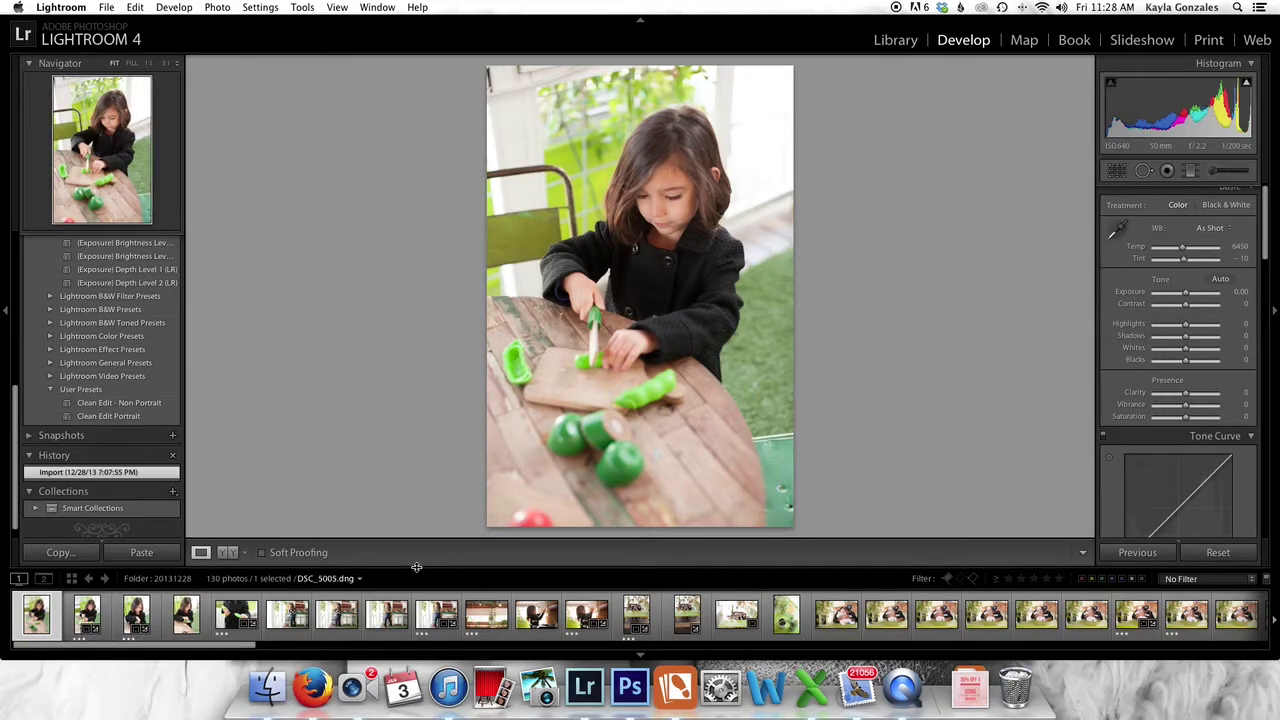
- Review photos DSC_5008 through DSC_5039 and give plant photo DSC_5060 3 stars
key("Right")
key("Right")
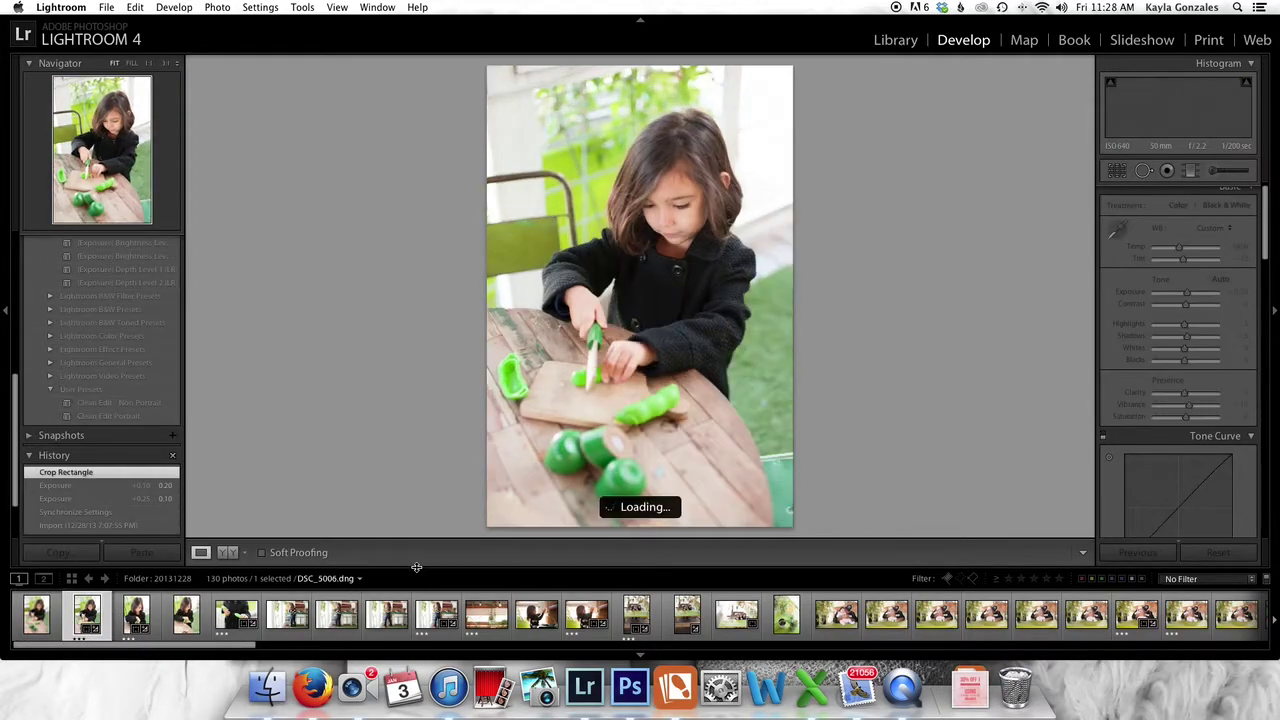
key("Right")
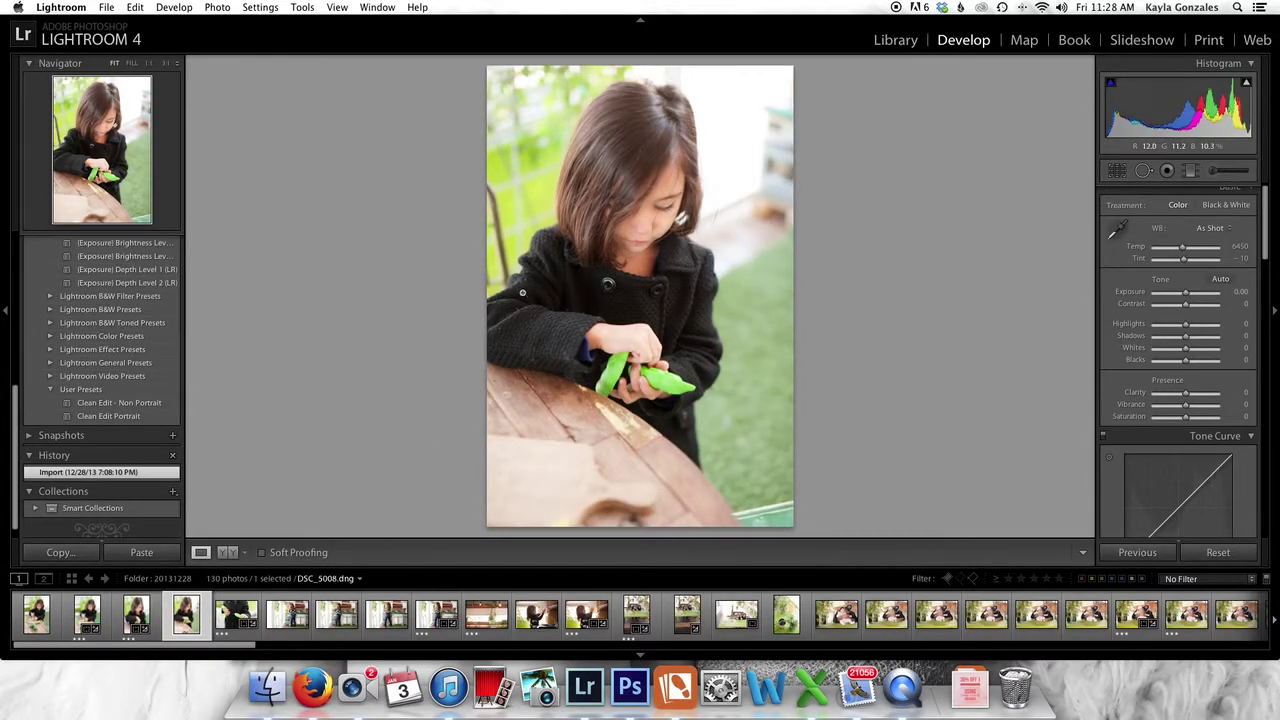
key("Right")
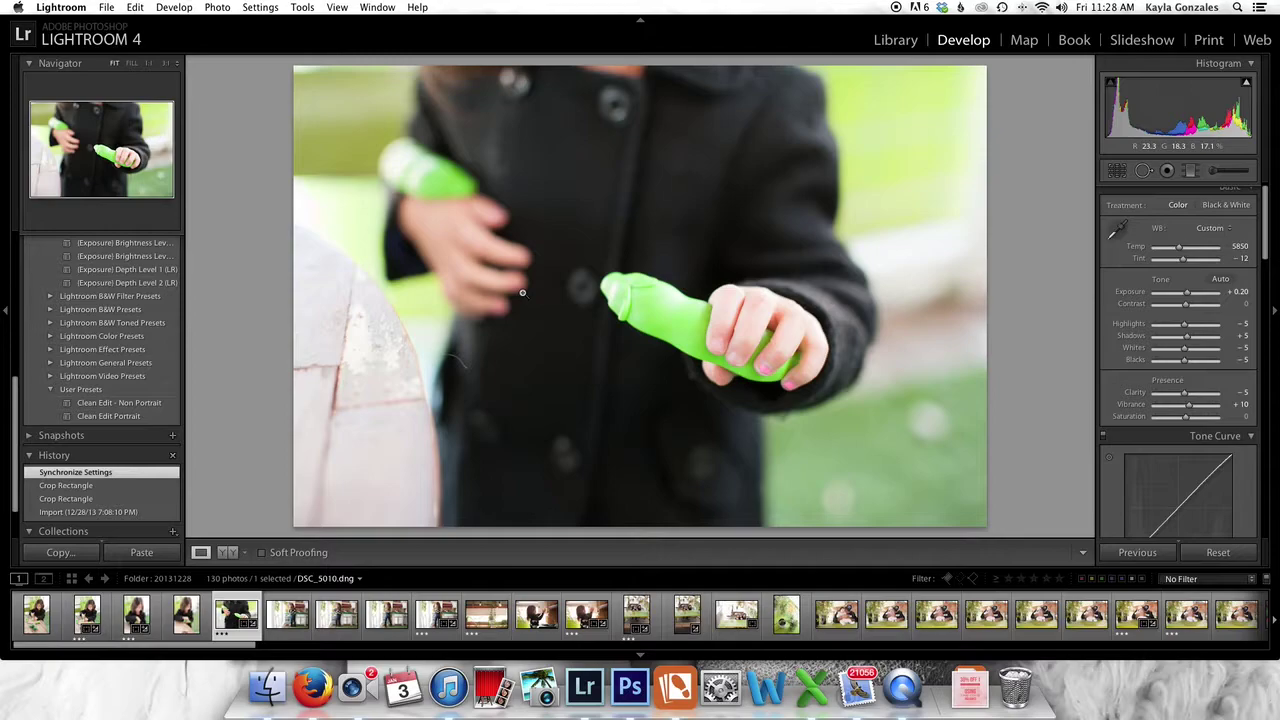
key("Right")
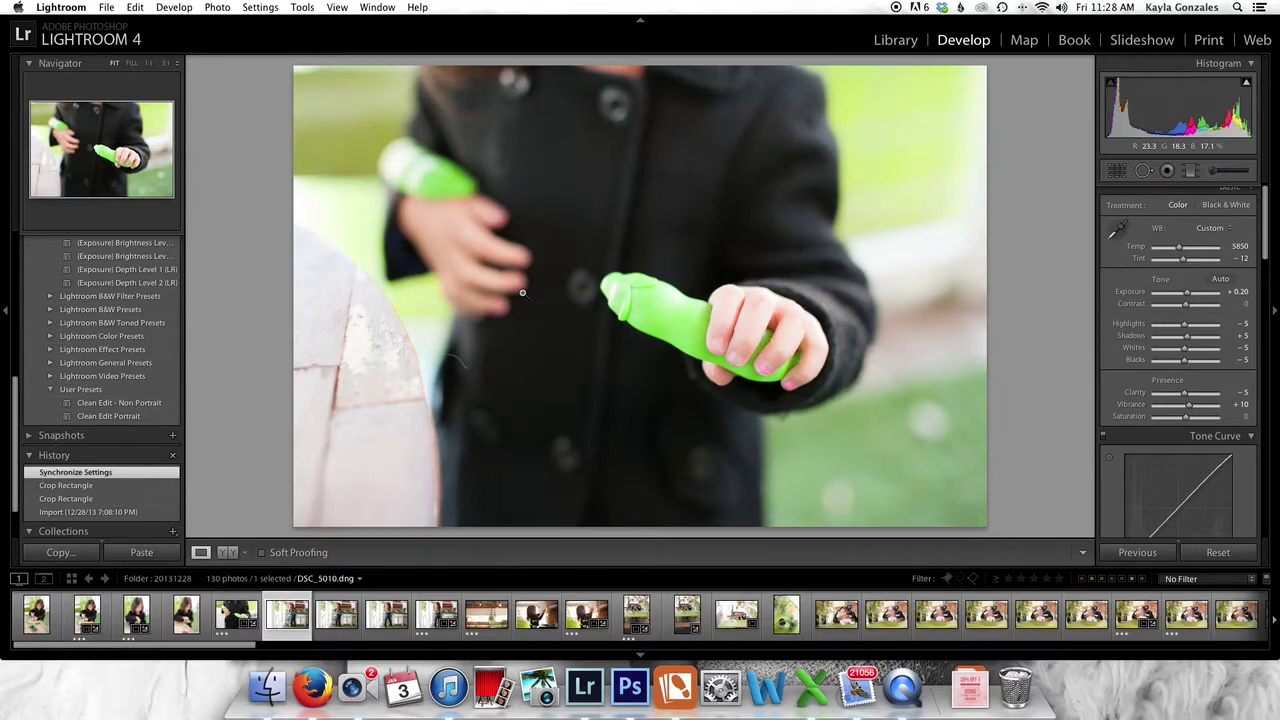
key("Right")
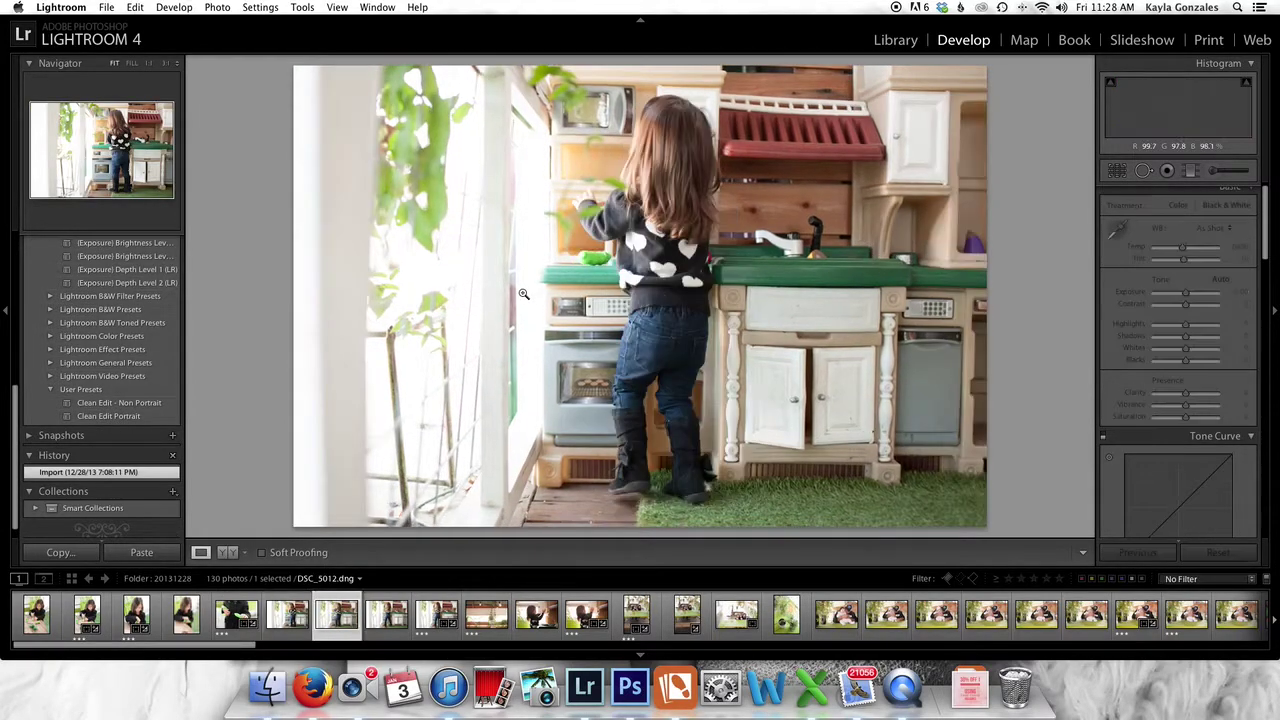
key("Right")
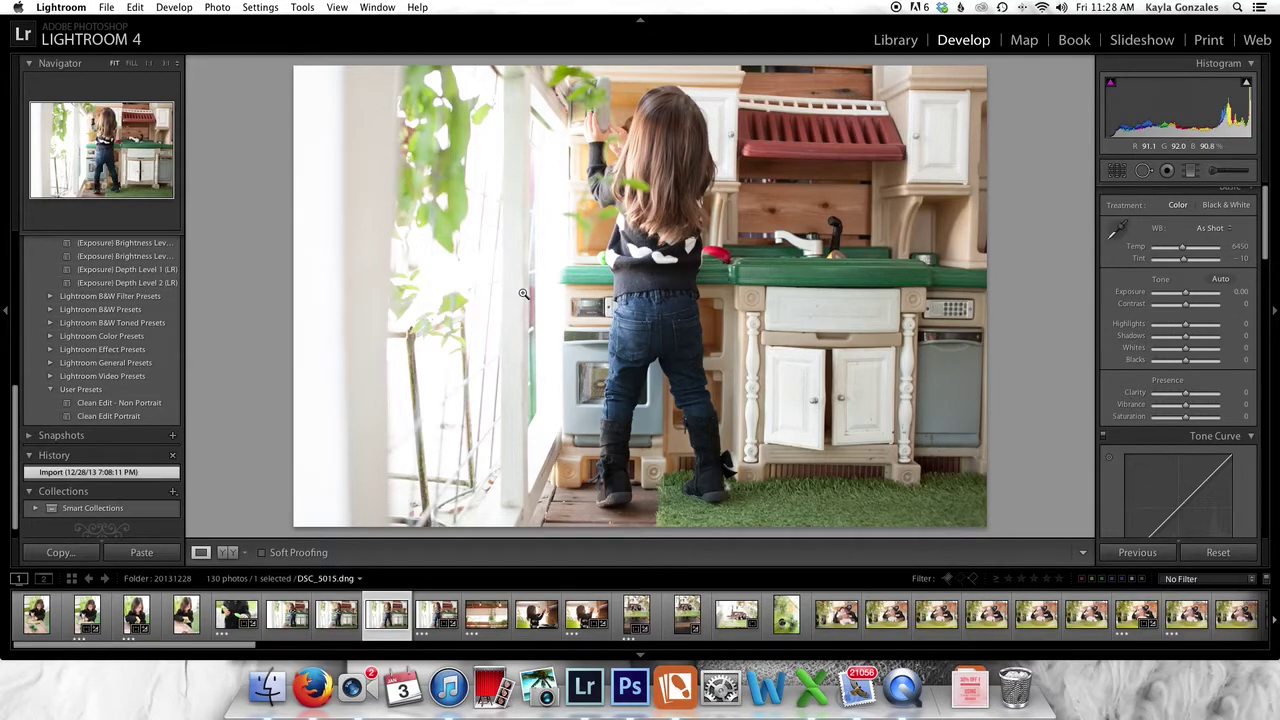
key("Right")
key("Right")
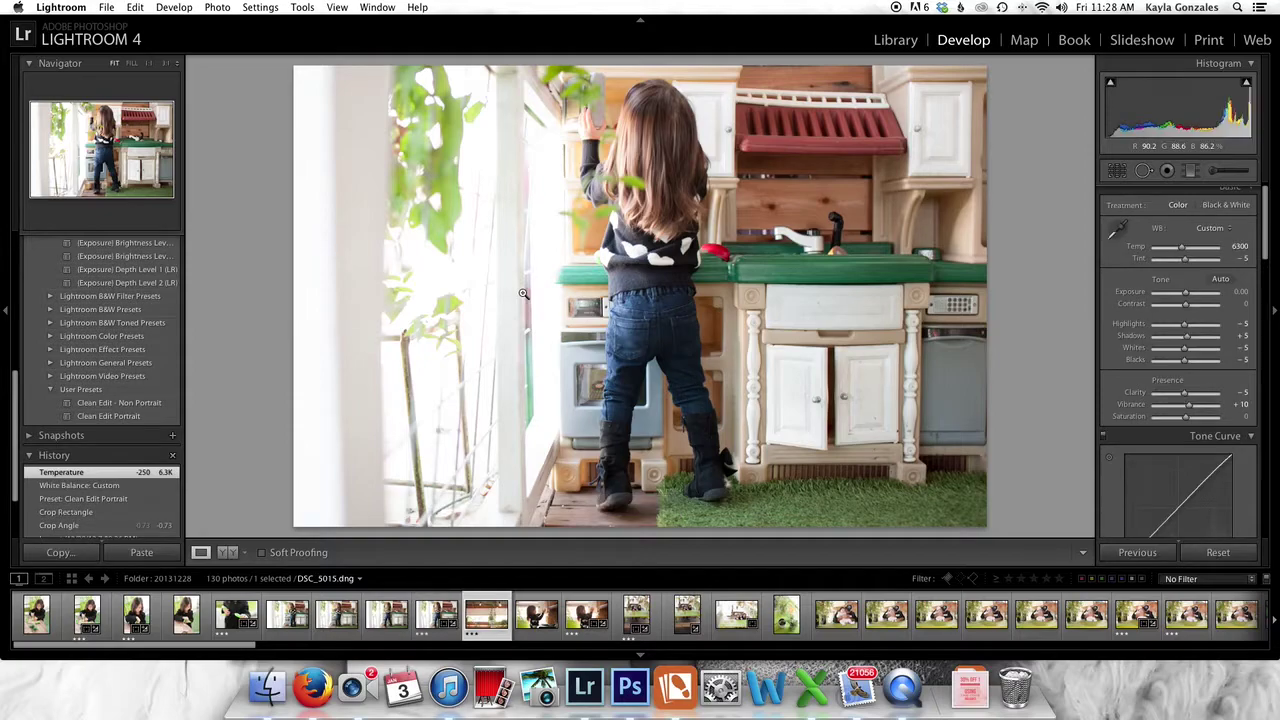
key("Right")
key("Right")
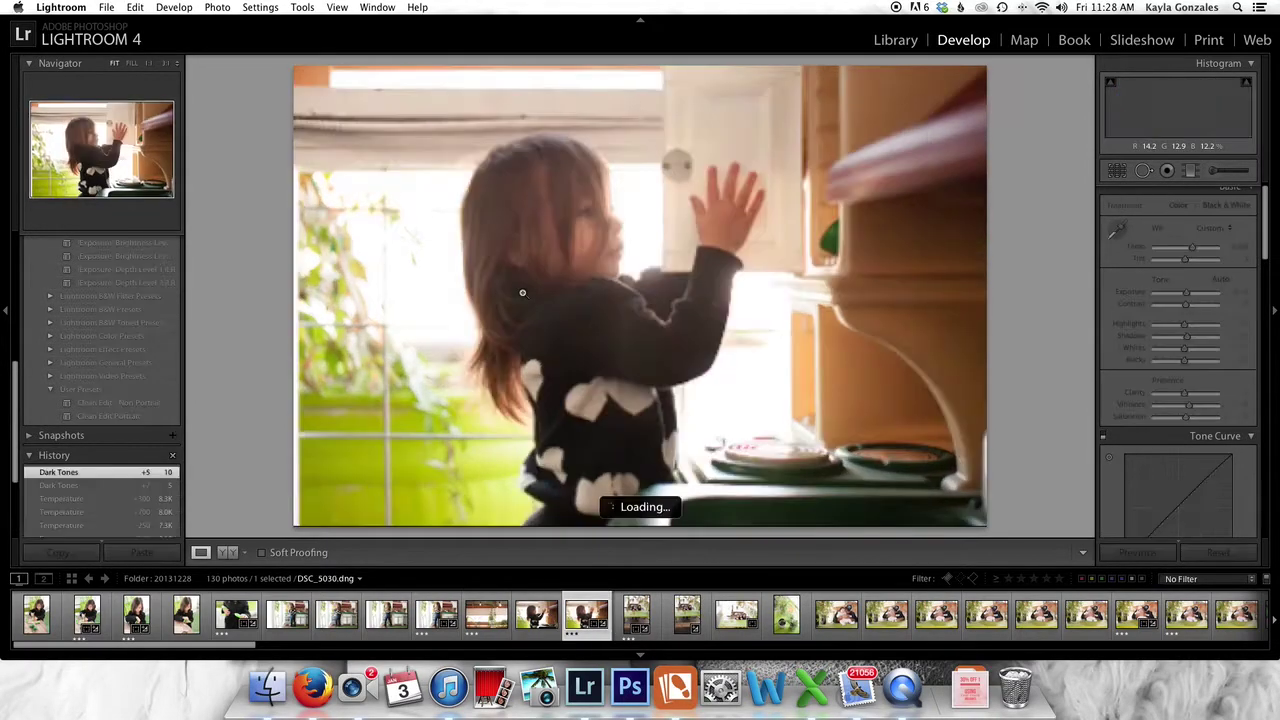
key("Right")
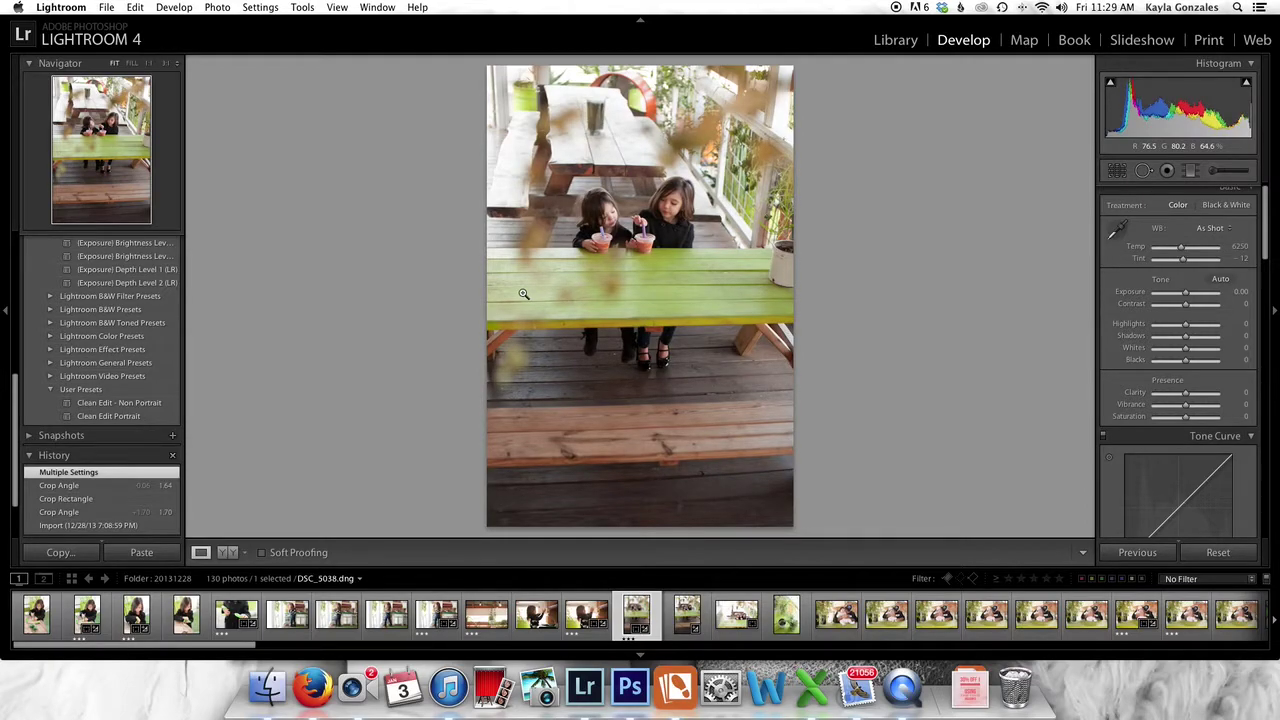
key("Right")
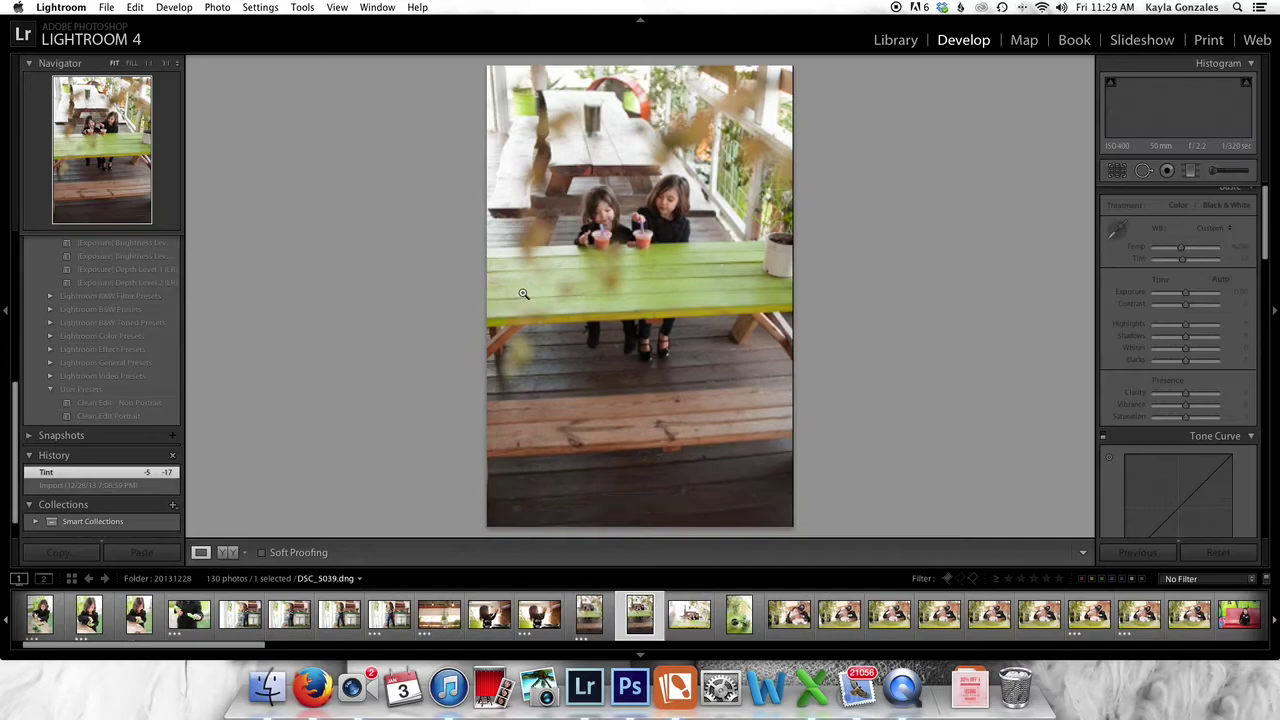
key("Right")
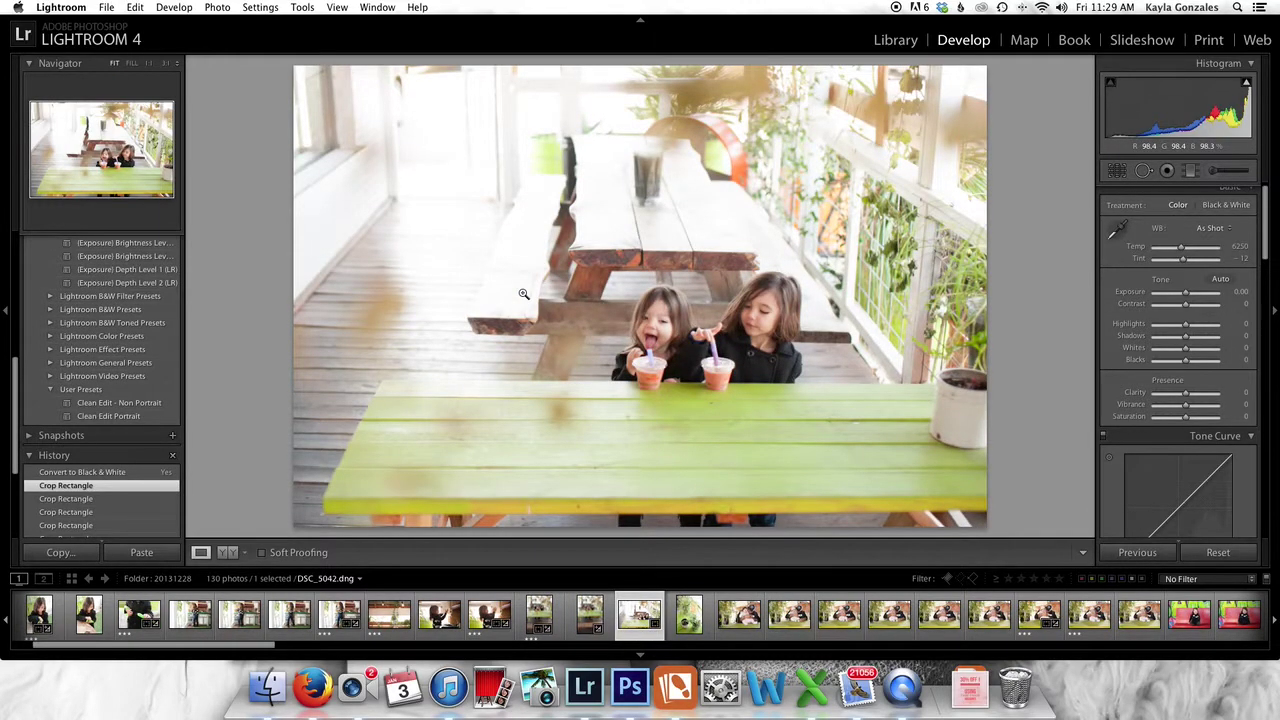
key("Right")
key("3")
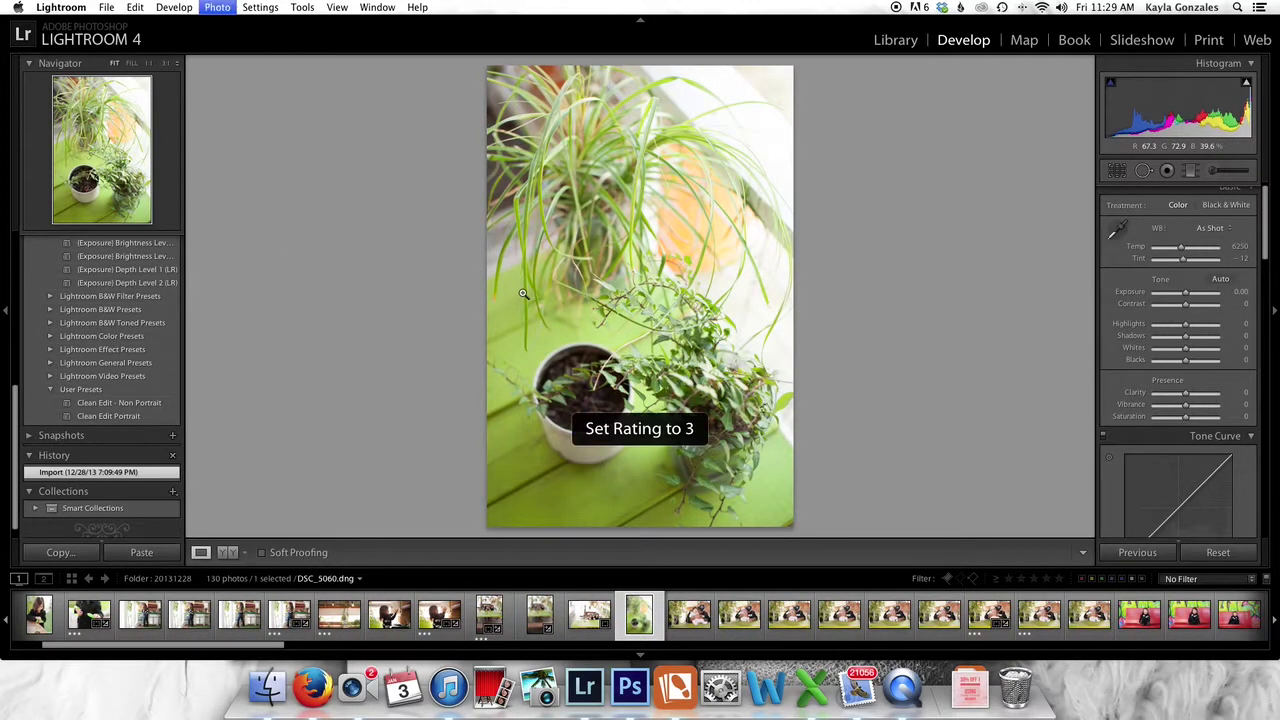
- Review the baby photos, rate one near DSC_5114 3 stars, and continue to DSC_5128
key("Right")
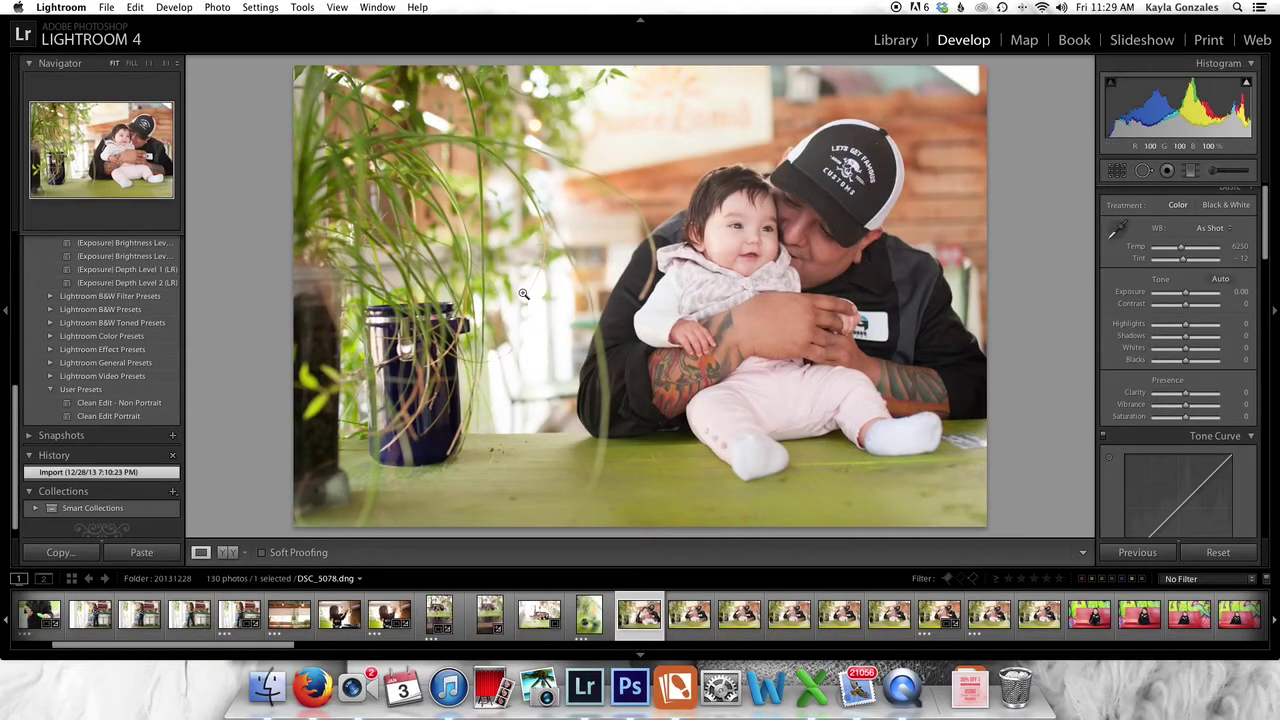
key("Right")
key("Right")
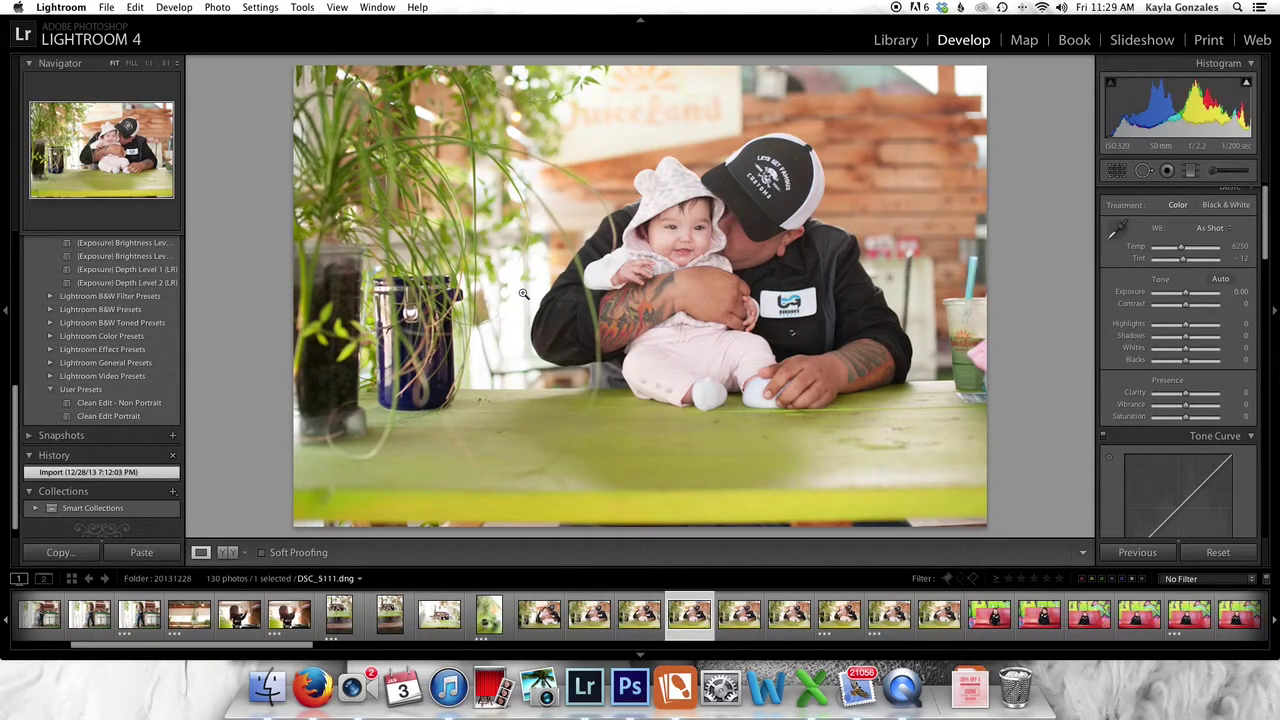
key("Right")
key("Right")
key("Right")
key("Right")
key("Right")
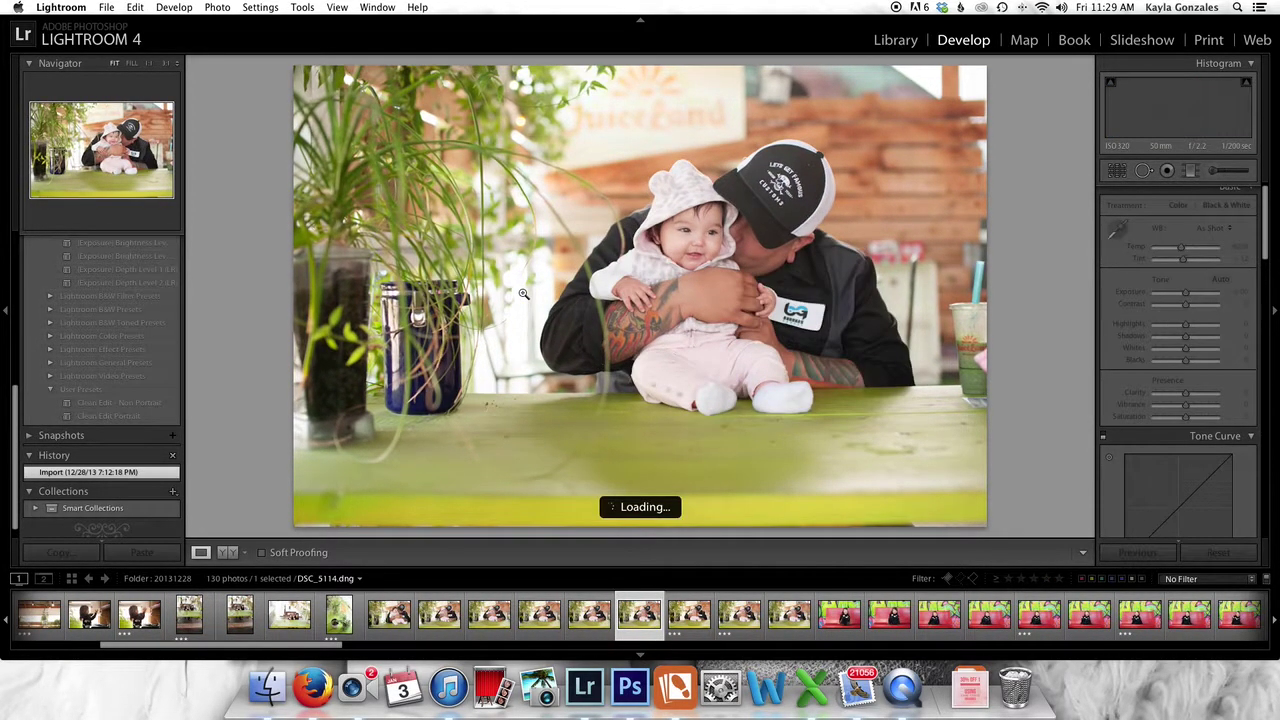
key("Right")
key("Right")
key("Right")
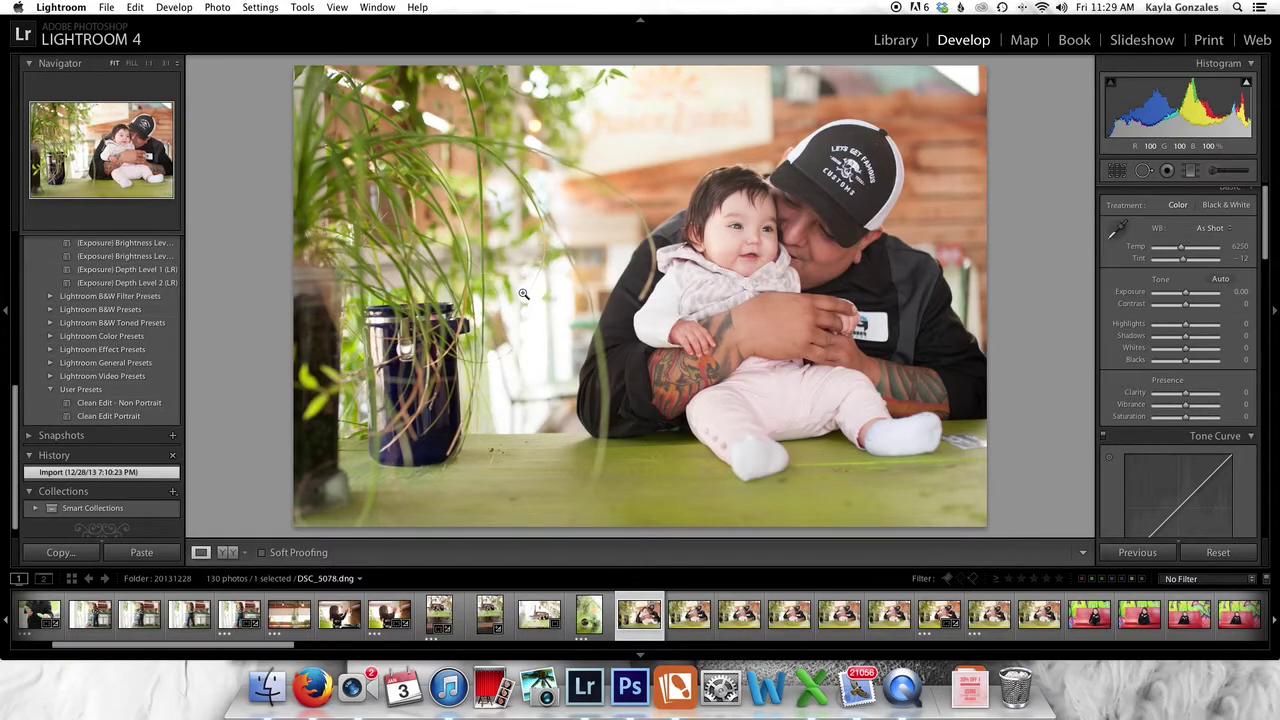
key("3")
key("Right")
key("Right")
key("Right")
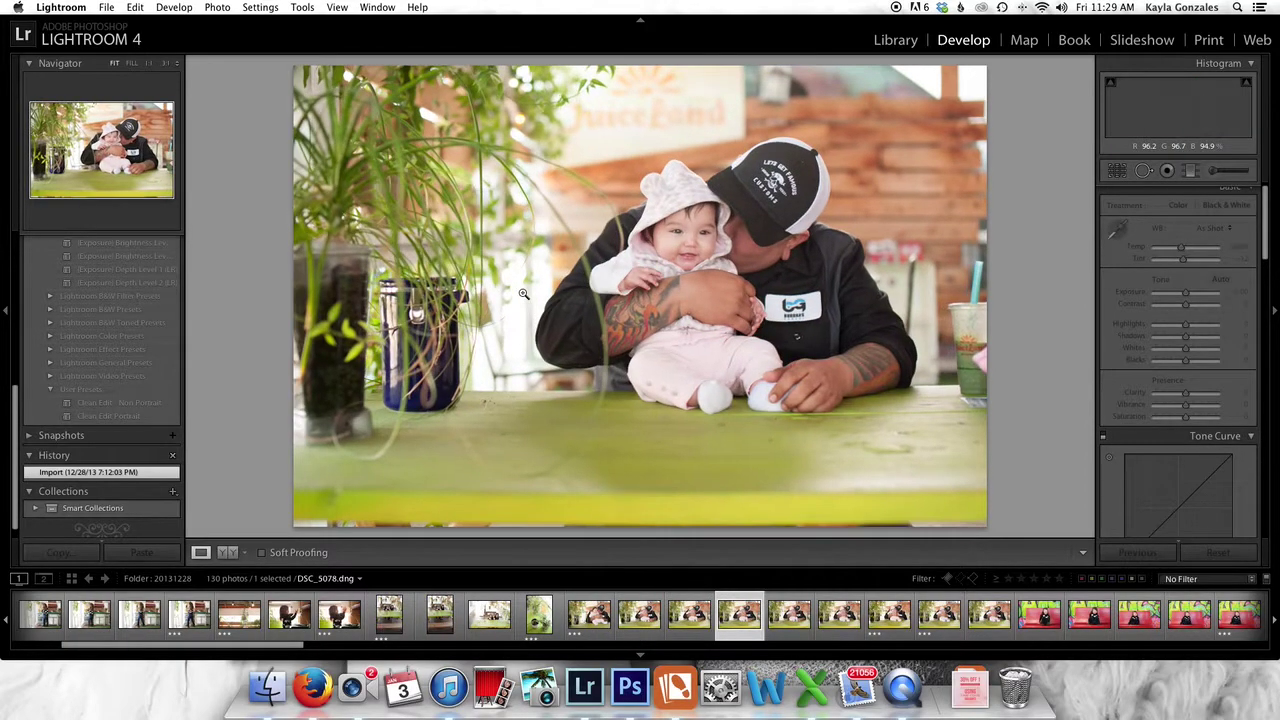
key("Right")
key("Right")
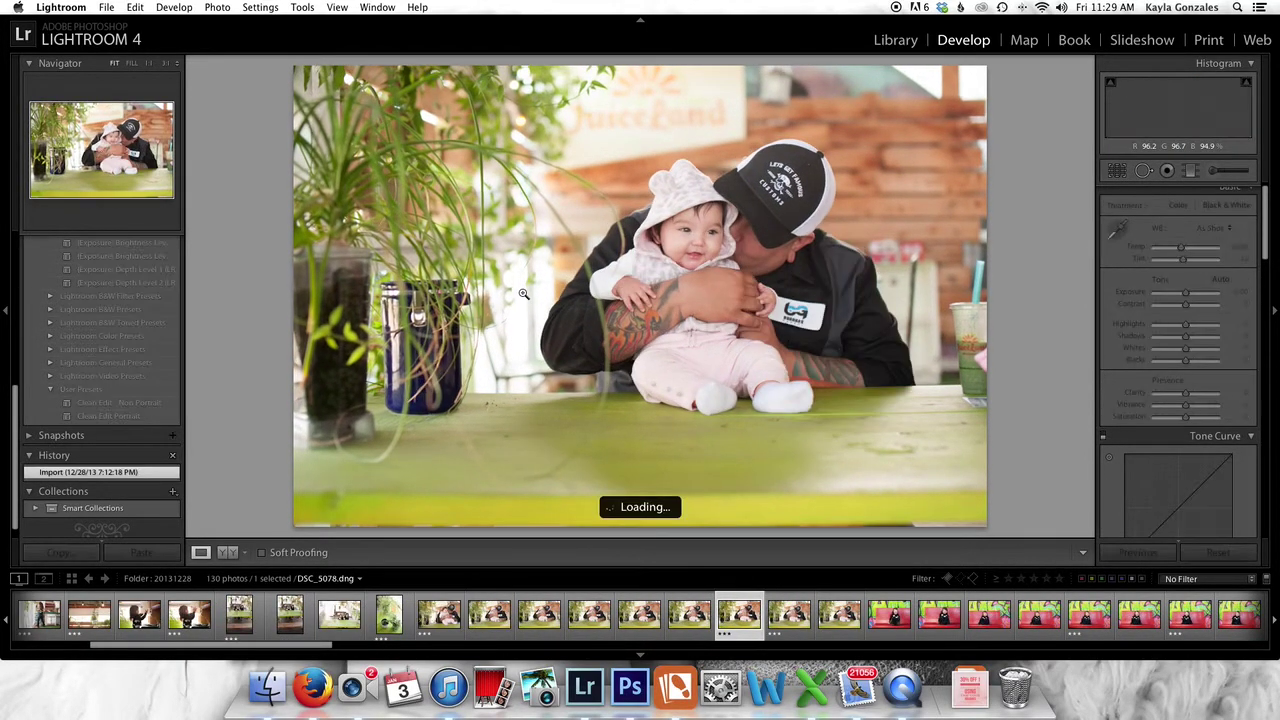
key("Right")
key("Right")
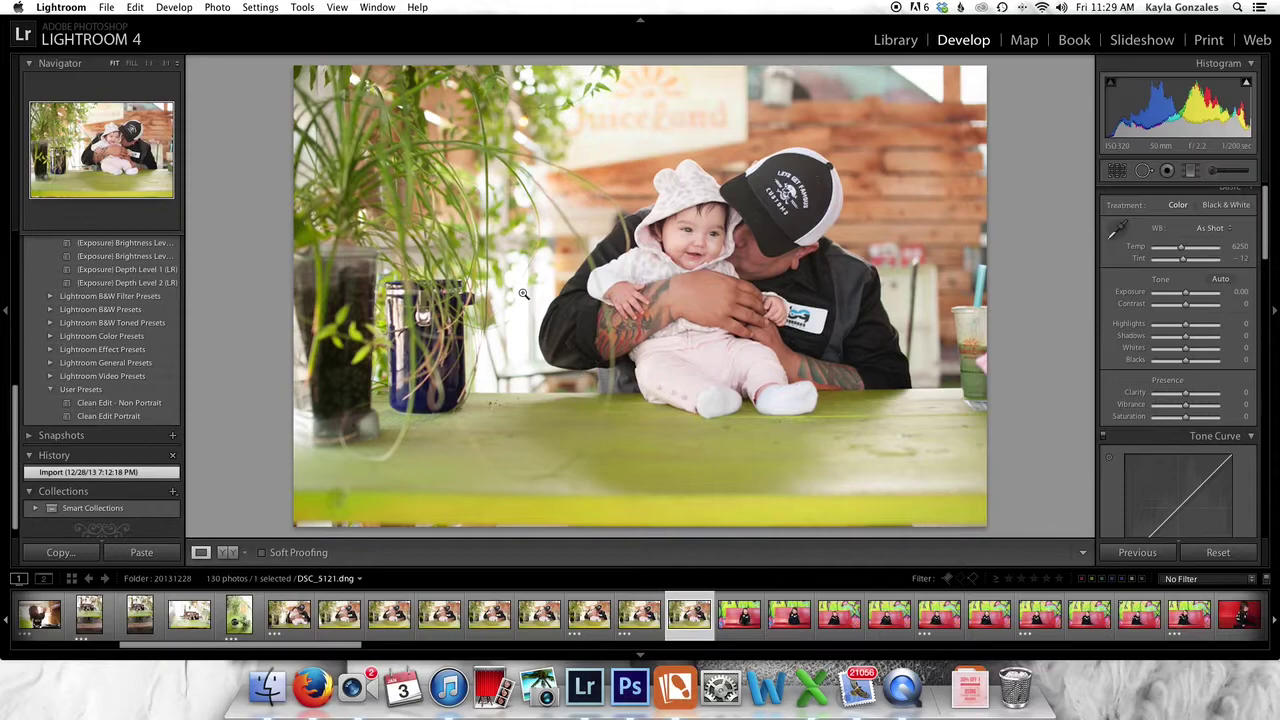
key("Right")
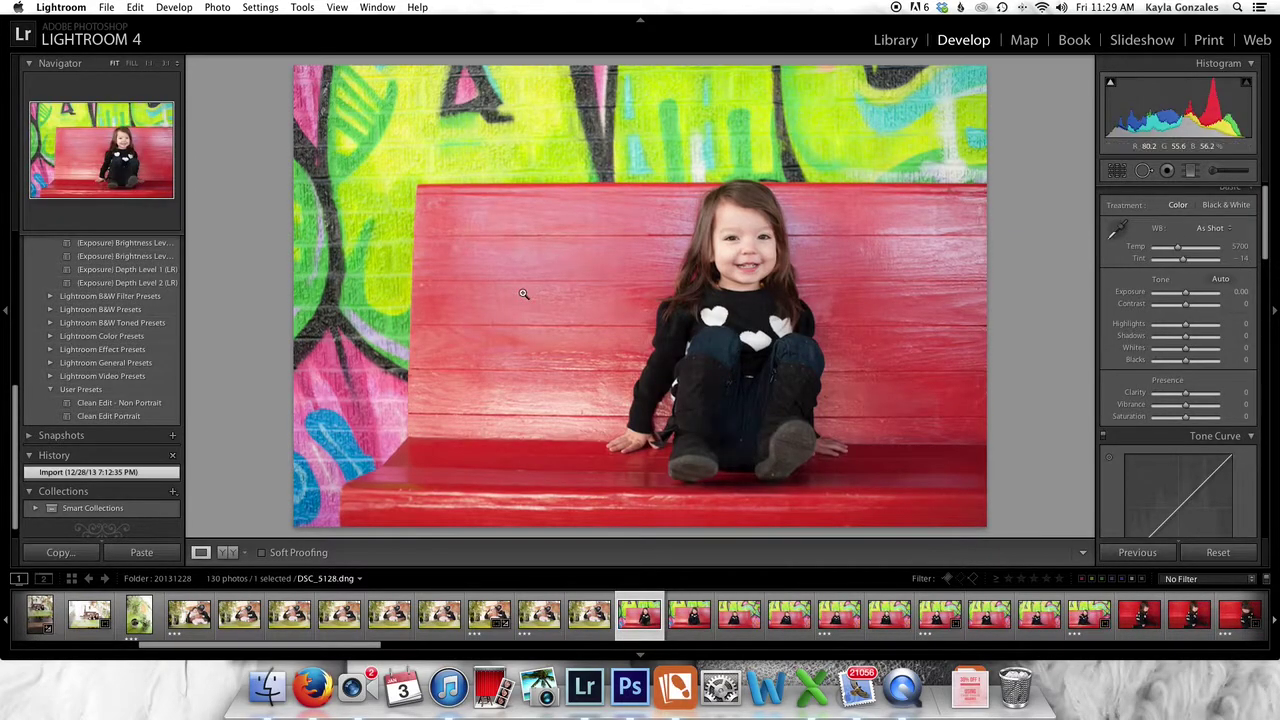
- Check the girl's face up close, then review red-bench photos DSC_5130 to DSC_5138
left_click(752, 232)
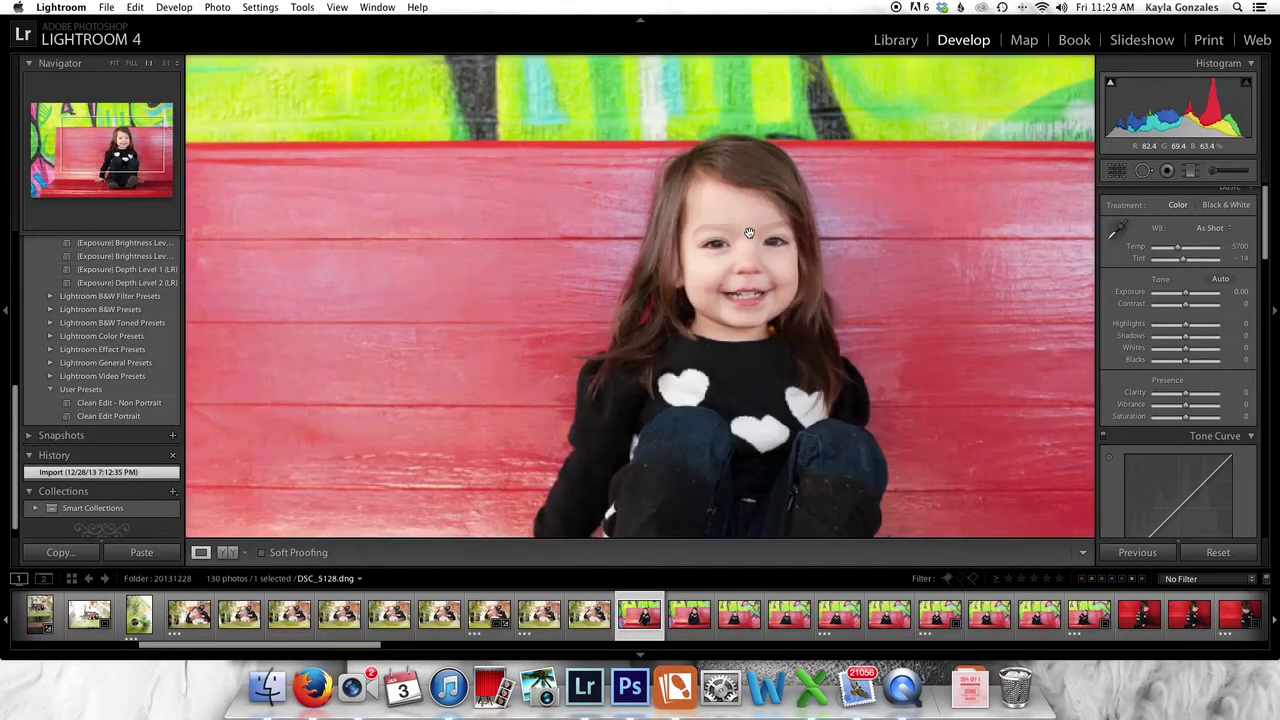
left_click(743, 263)
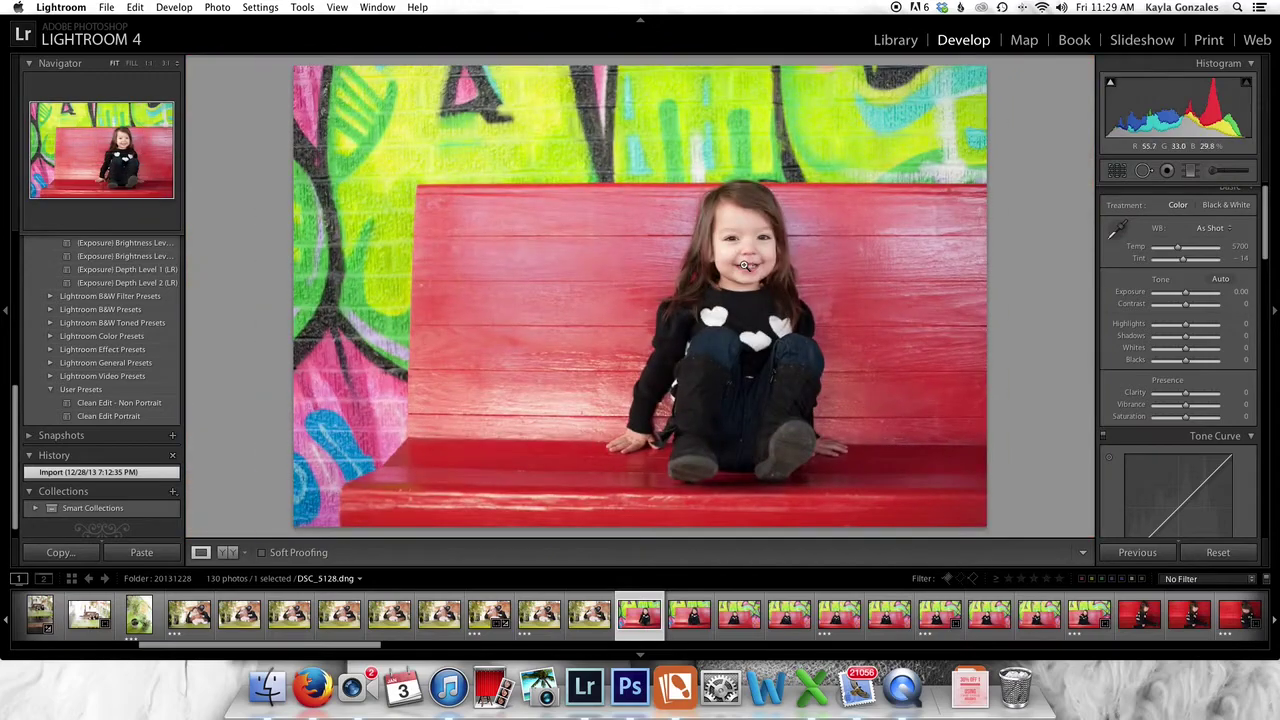
key("Right")
key("Right")
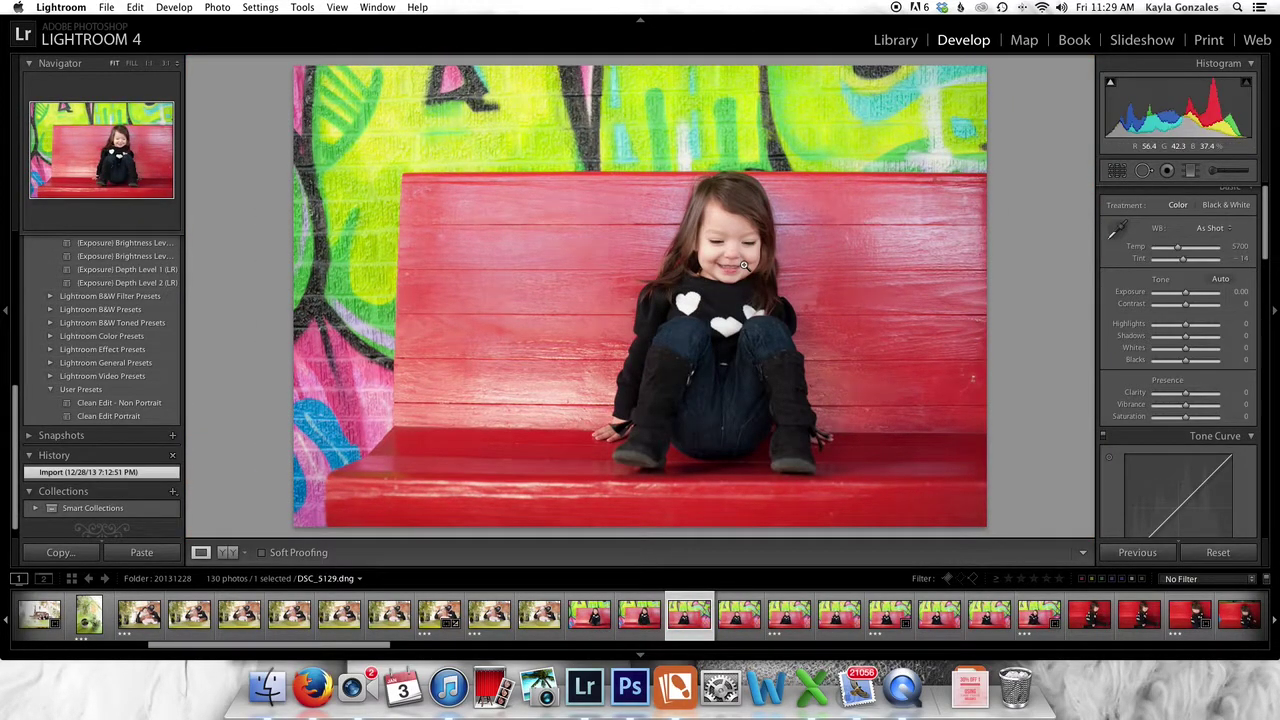
key("Right")
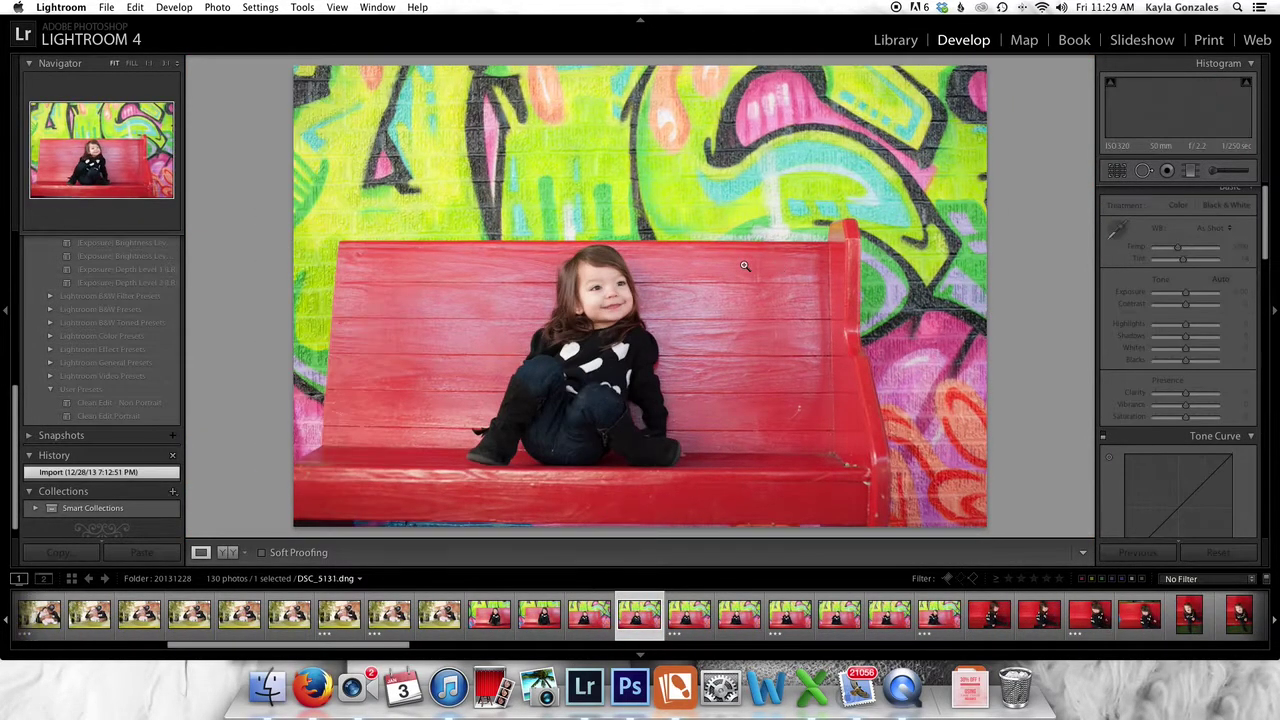
key("Right")
key("Right")
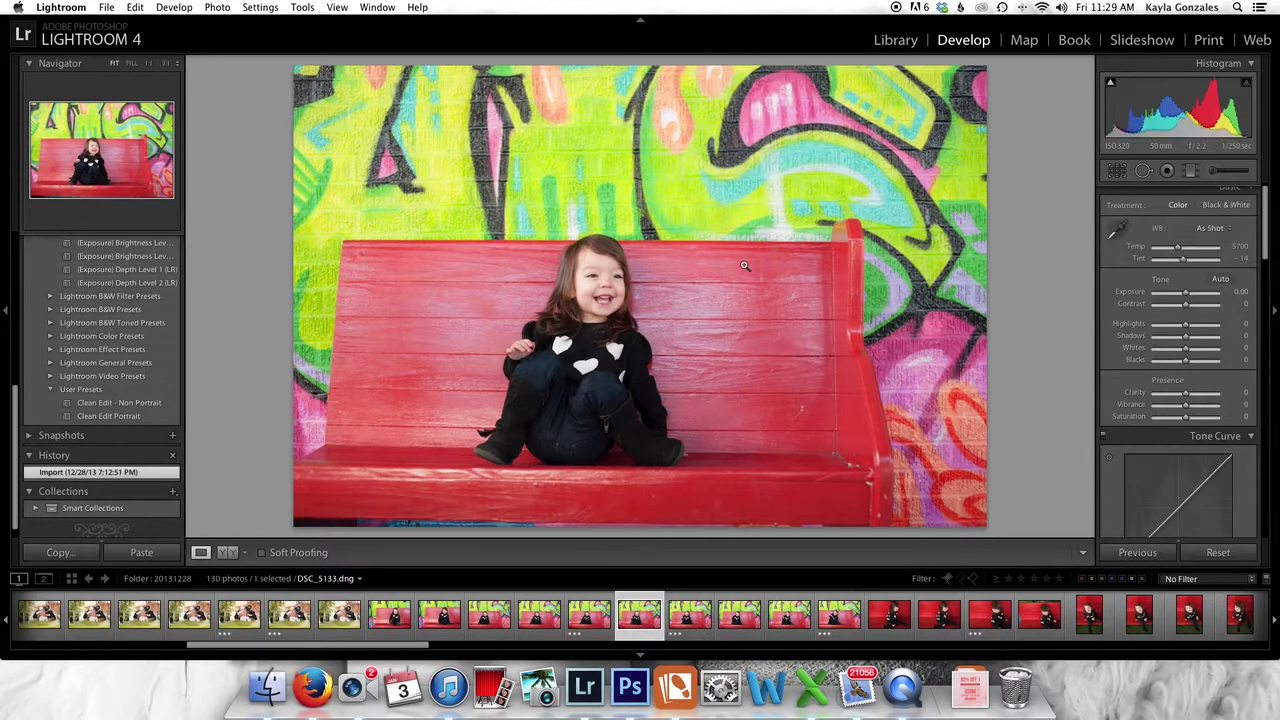
key("Right")
key("Right")
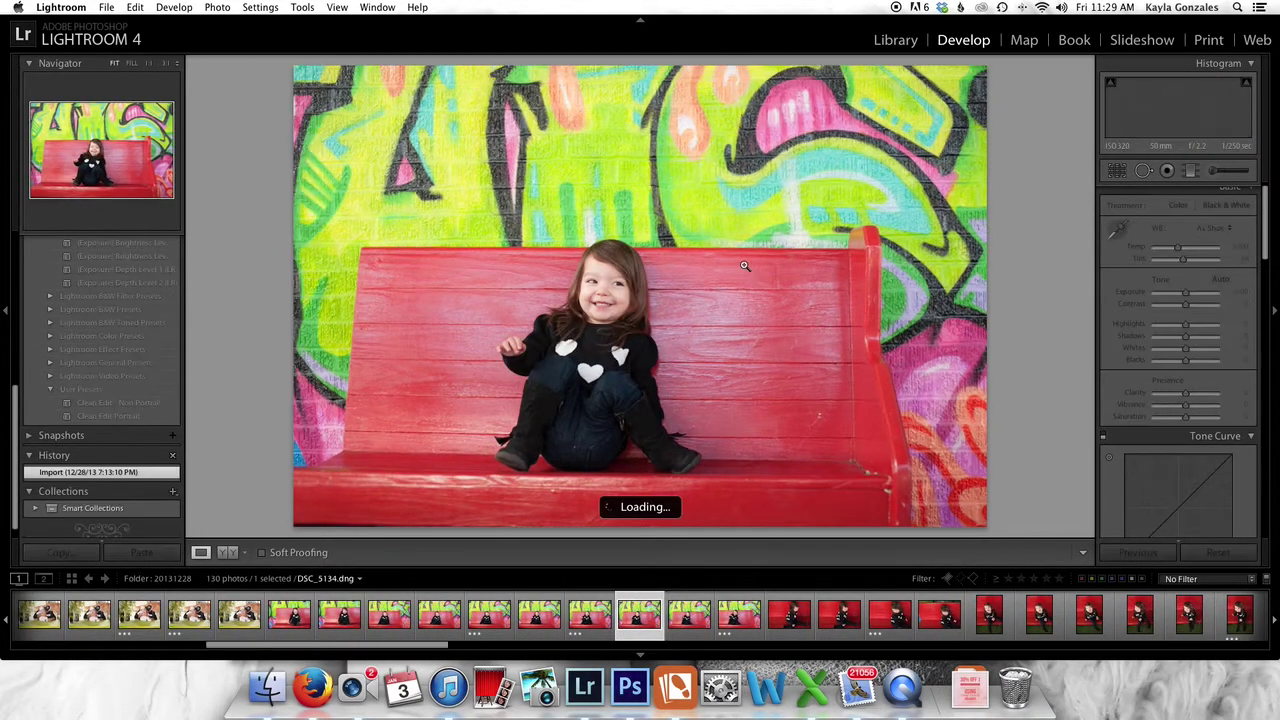
key("Right")
key("Right")
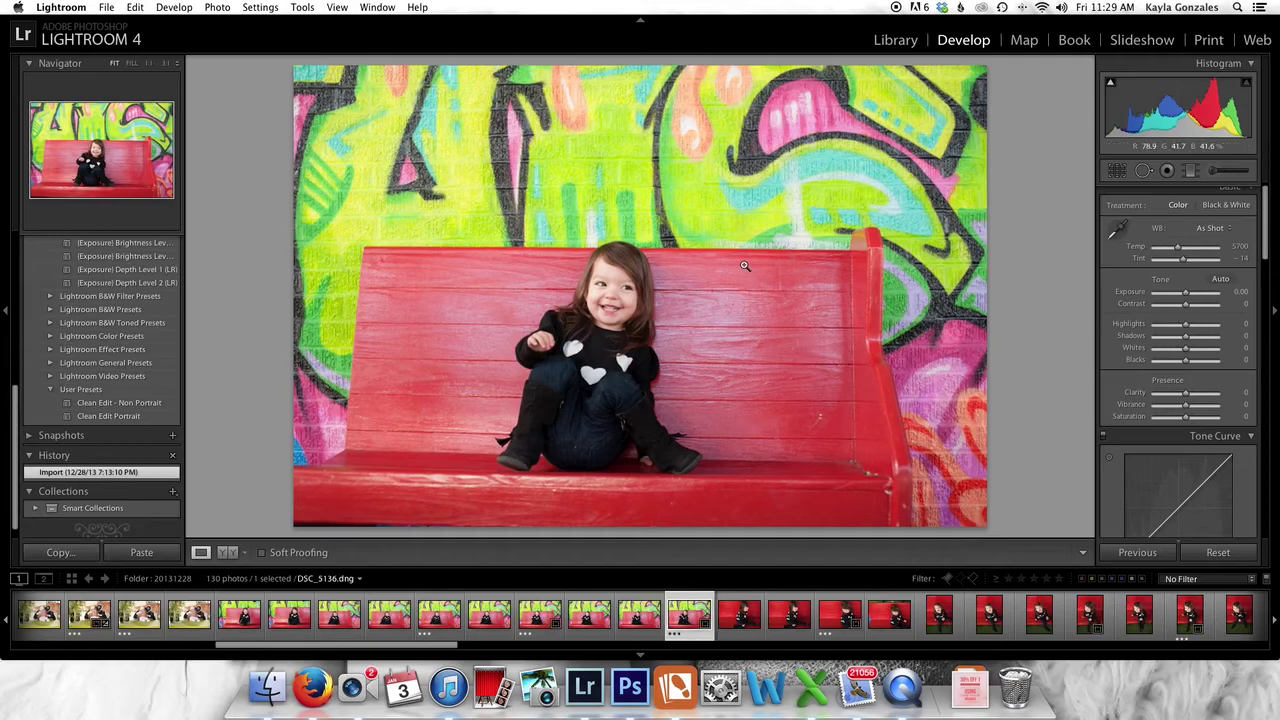
key("Right")
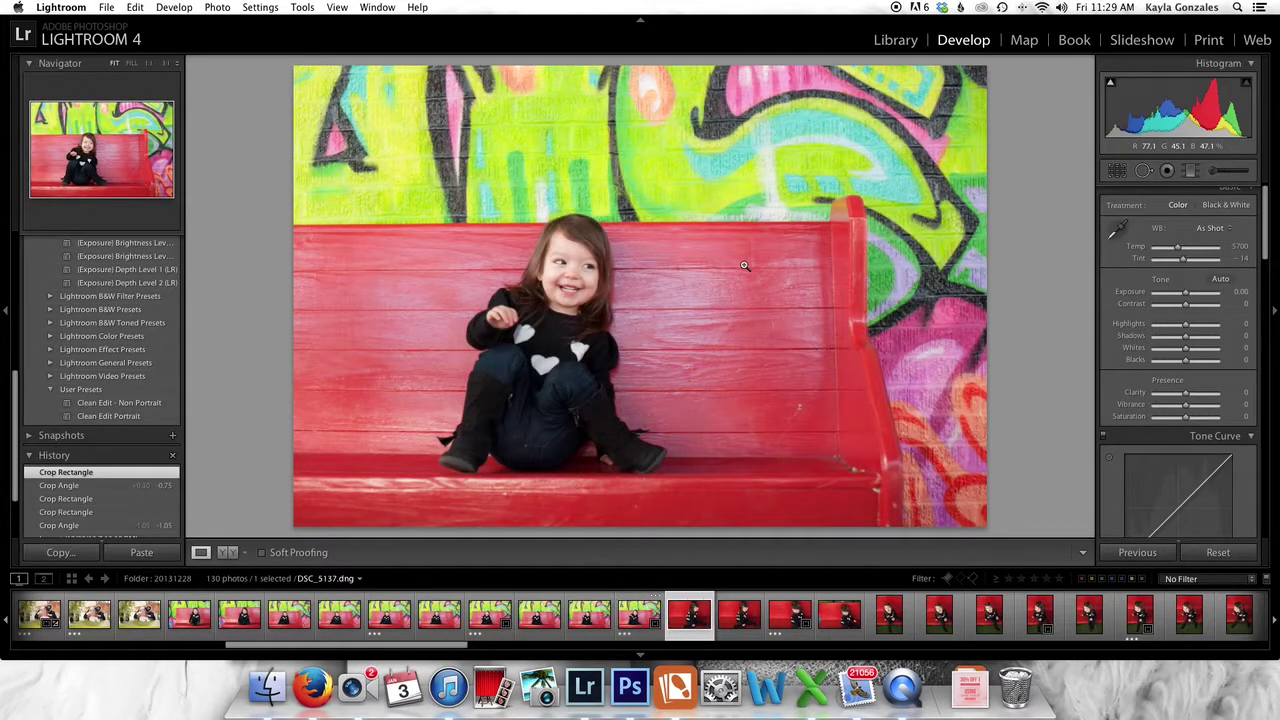
- Continue reviewing DSC_5140 through DSC_5148, then step back to an earlier frame
key("Right")
key("Right")
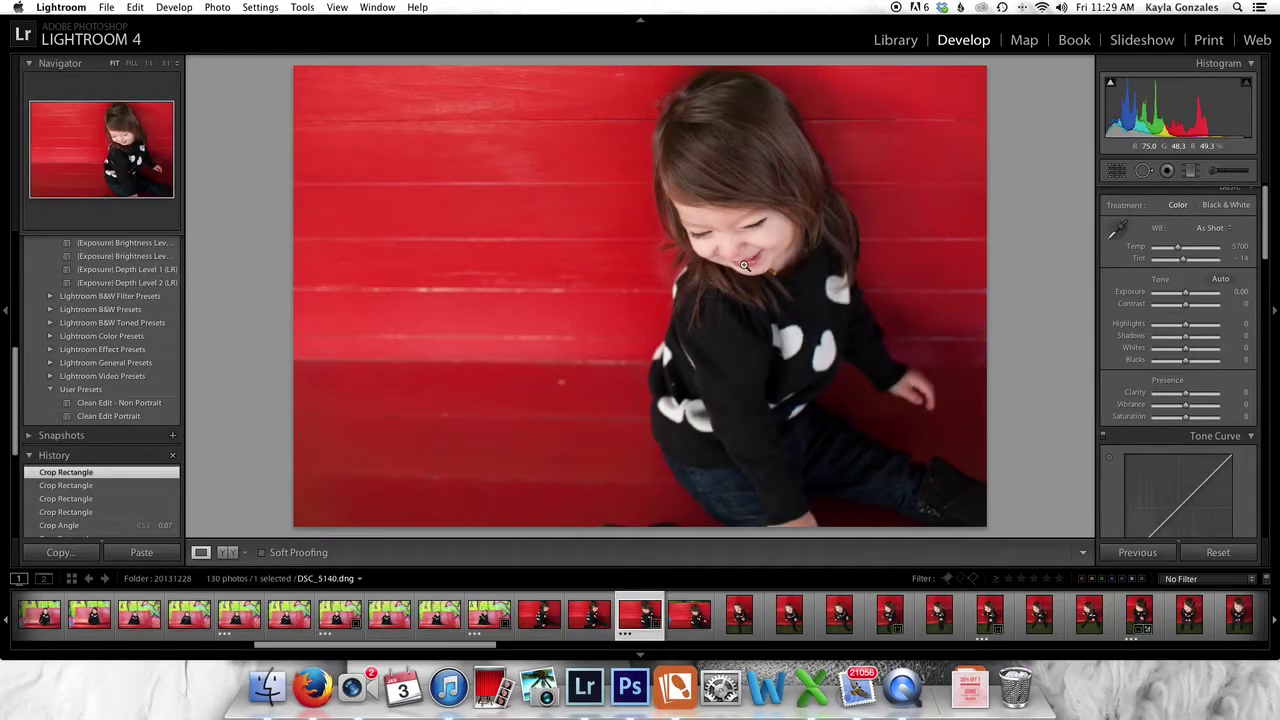
key("Right")
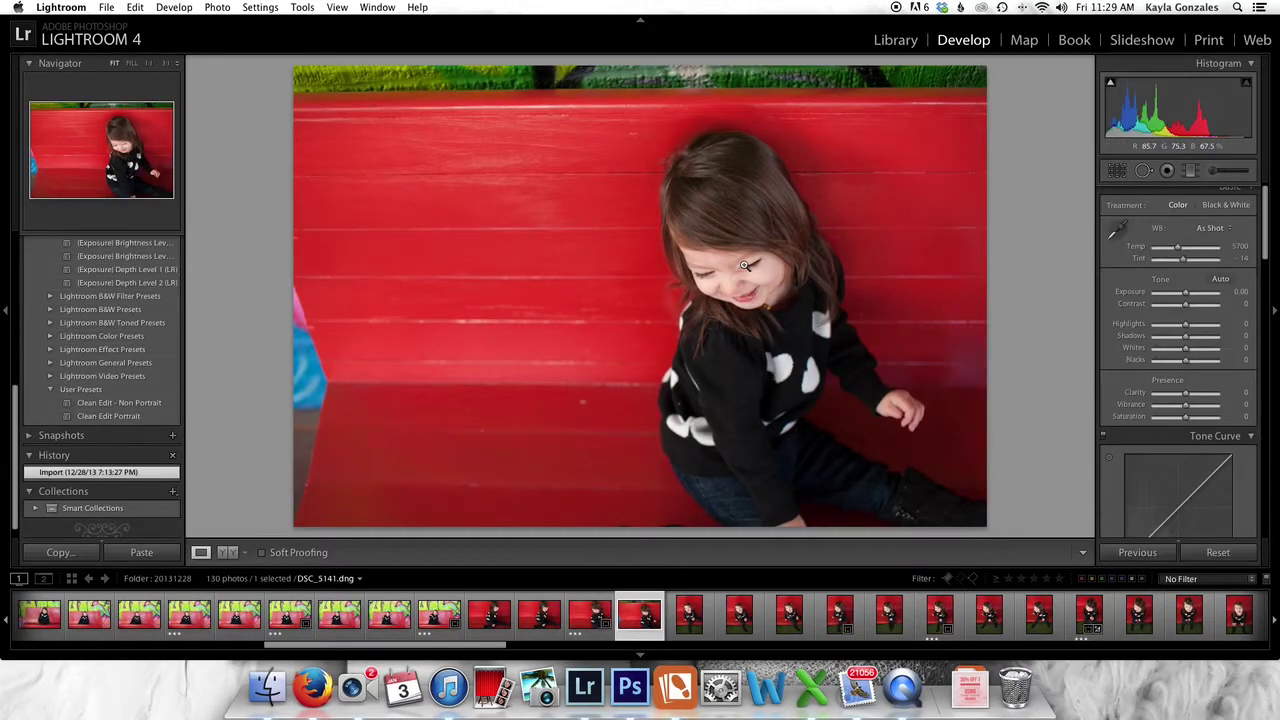
key("Right")
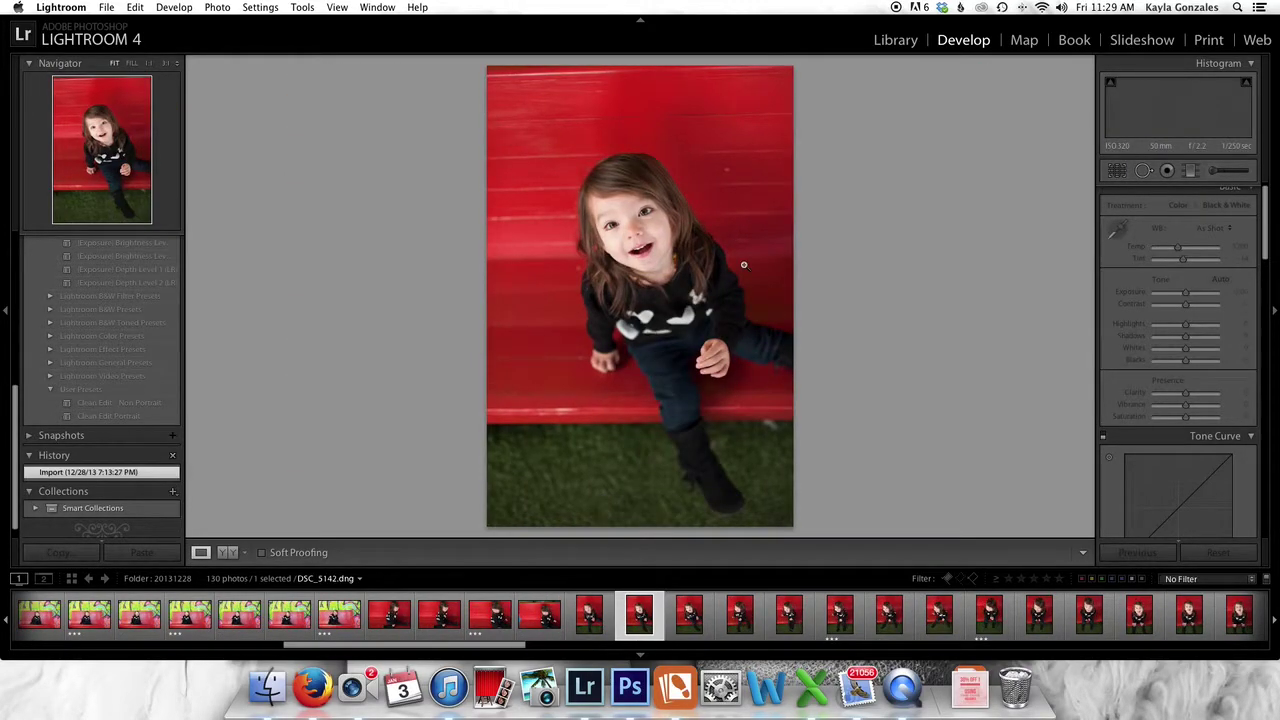
key("Right")
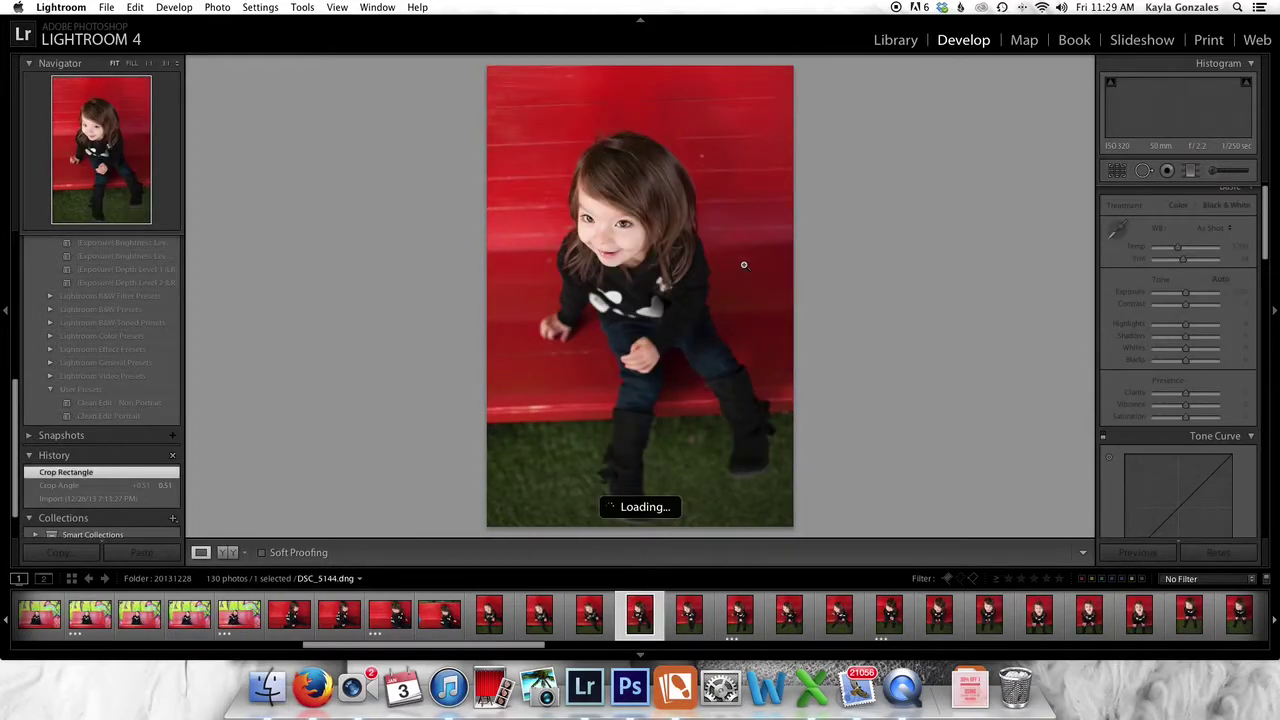
key("Right")
key("Right")
key("Right")
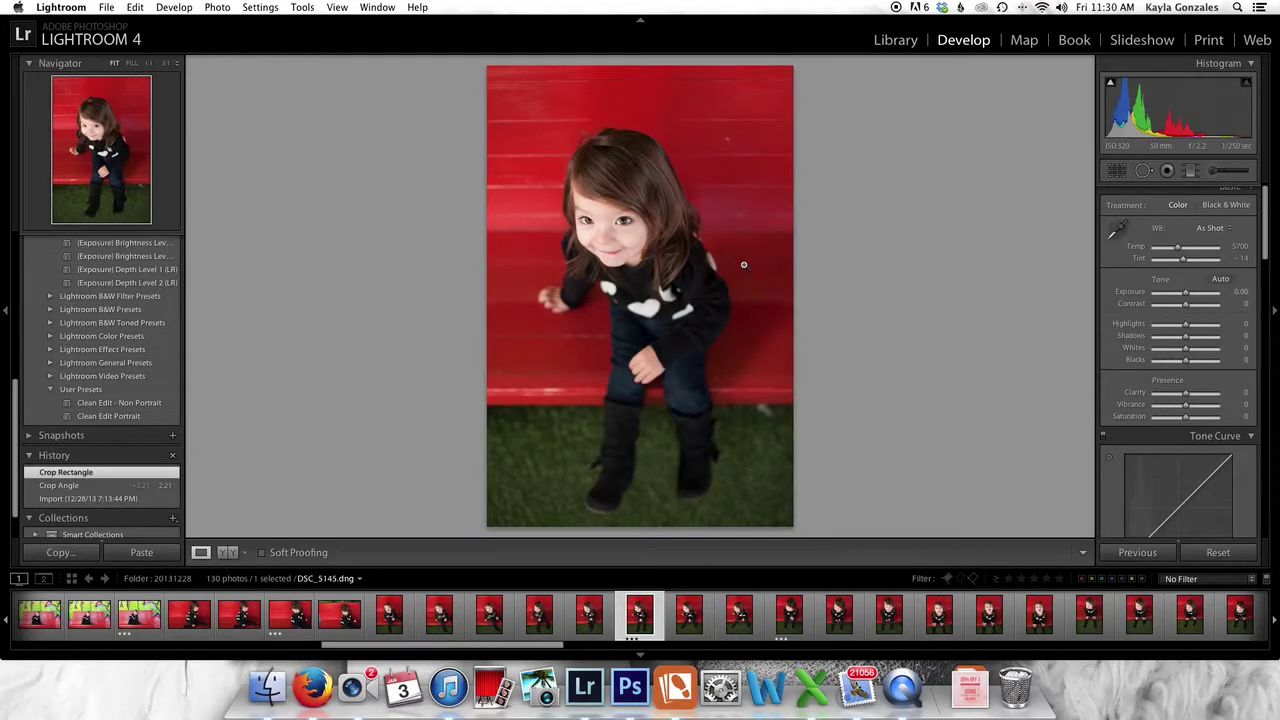
key("Right")
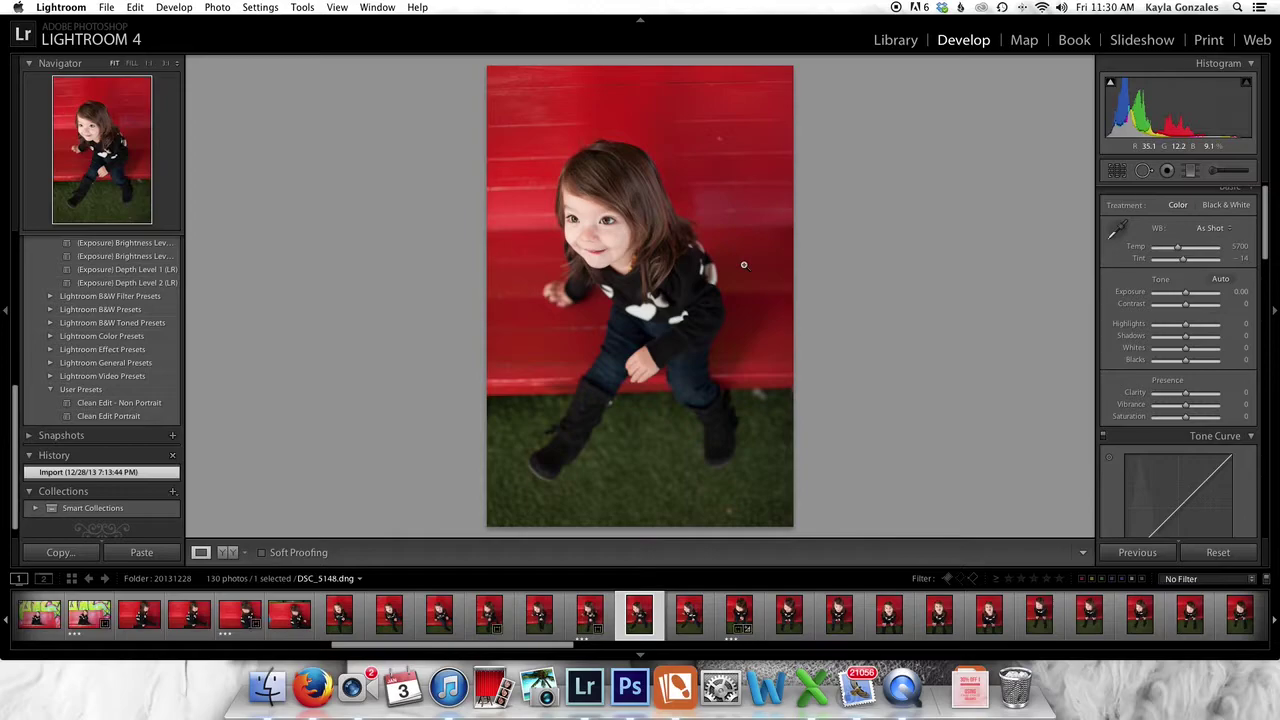
key("Left")
key("Left")
key("Left")
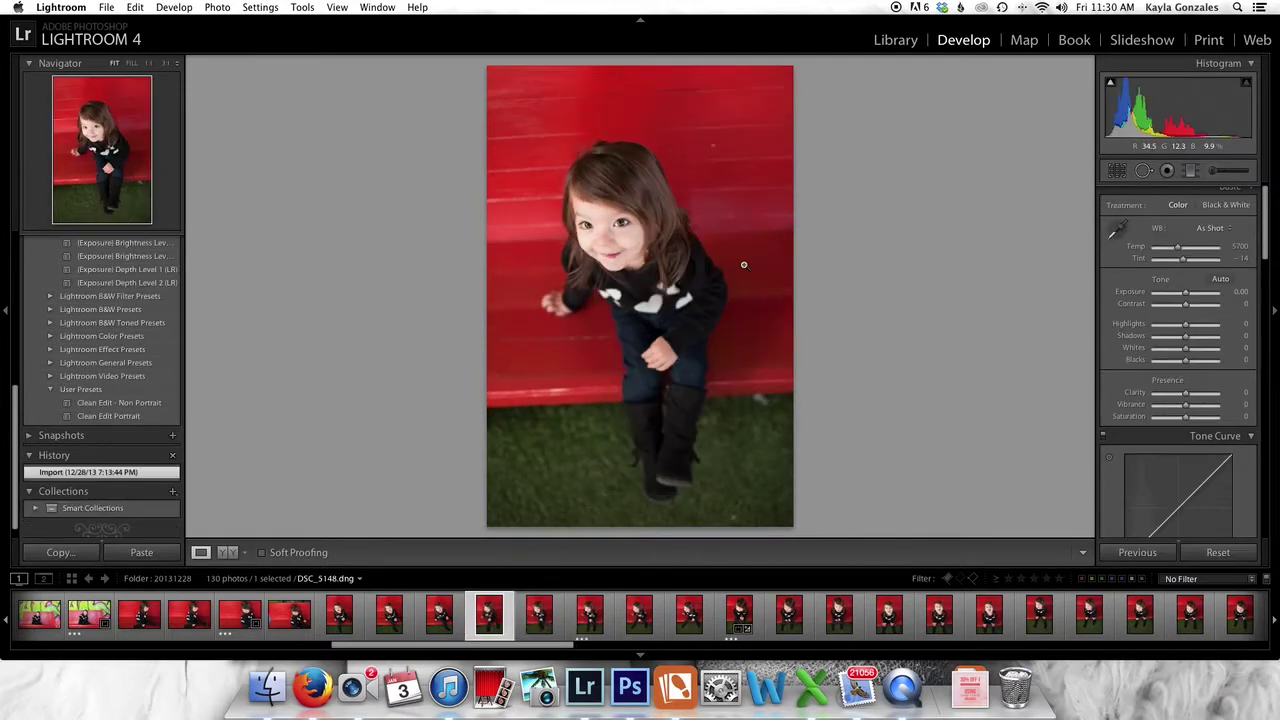
- Check the child's face and eyes at 1:1 on DSC_5145 and DSC_5147
left_click(607, 224)
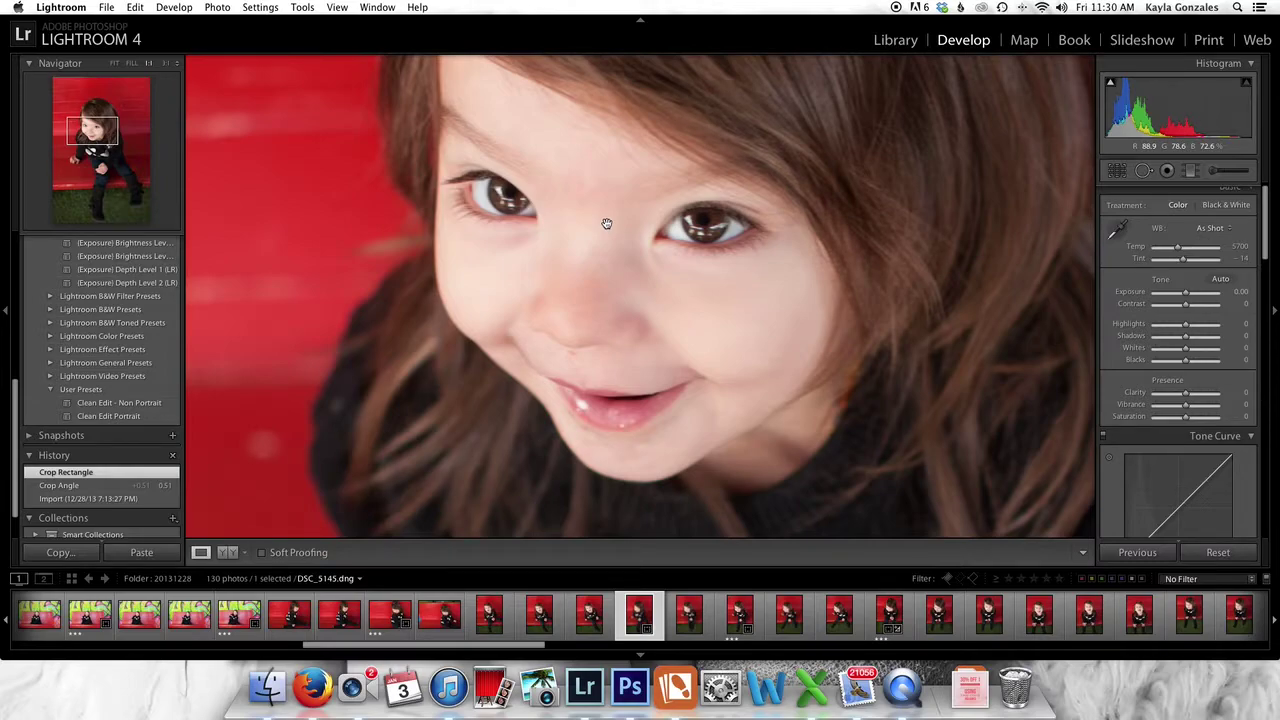
left_click(608, 225)
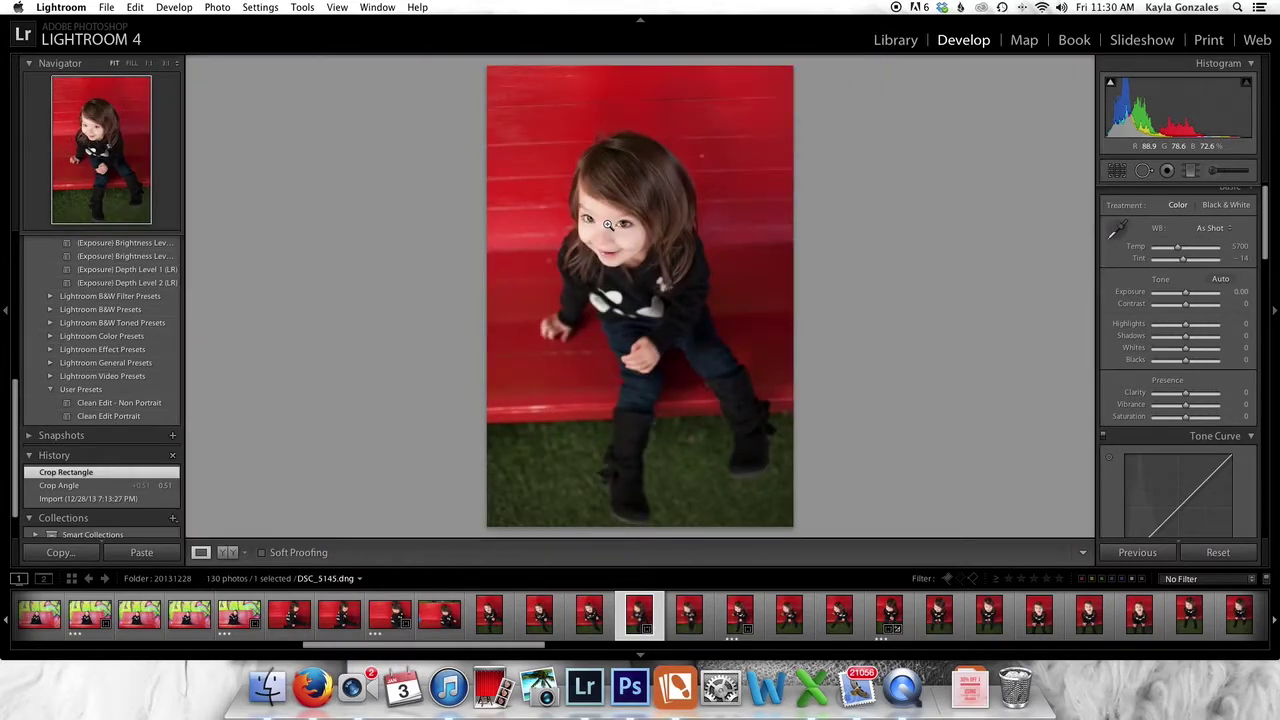
key("Right")
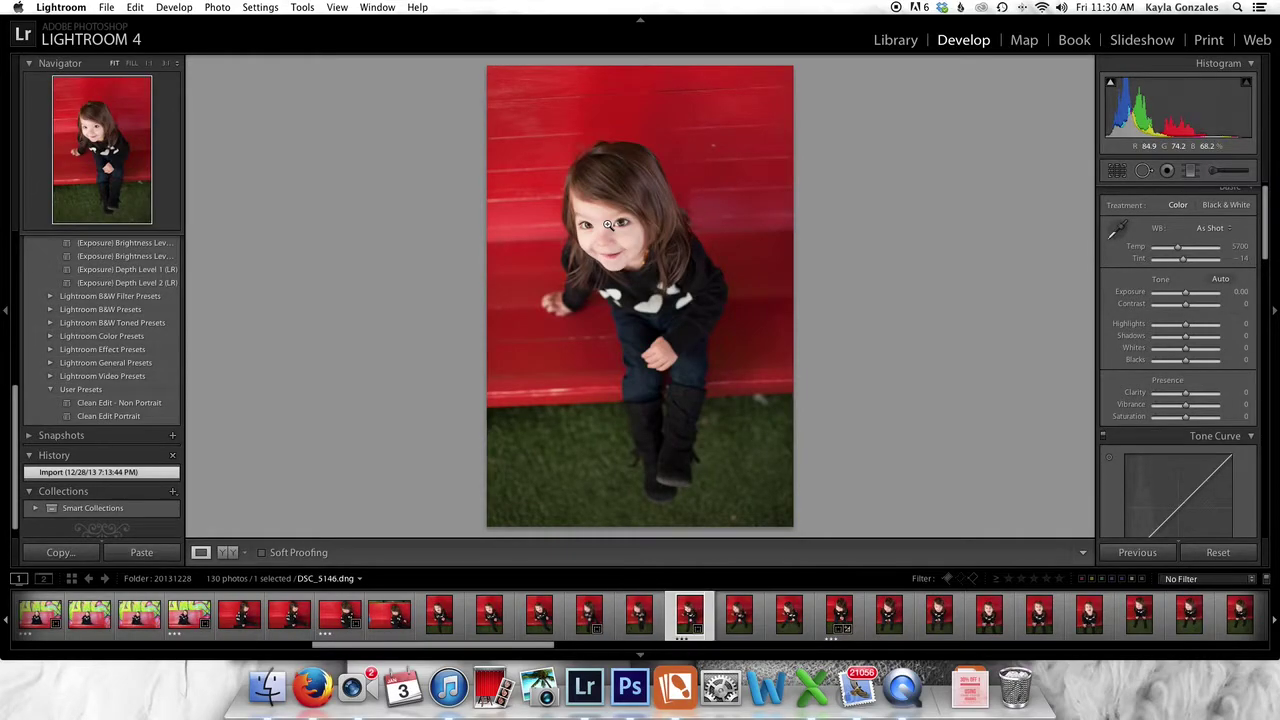
key("Right")
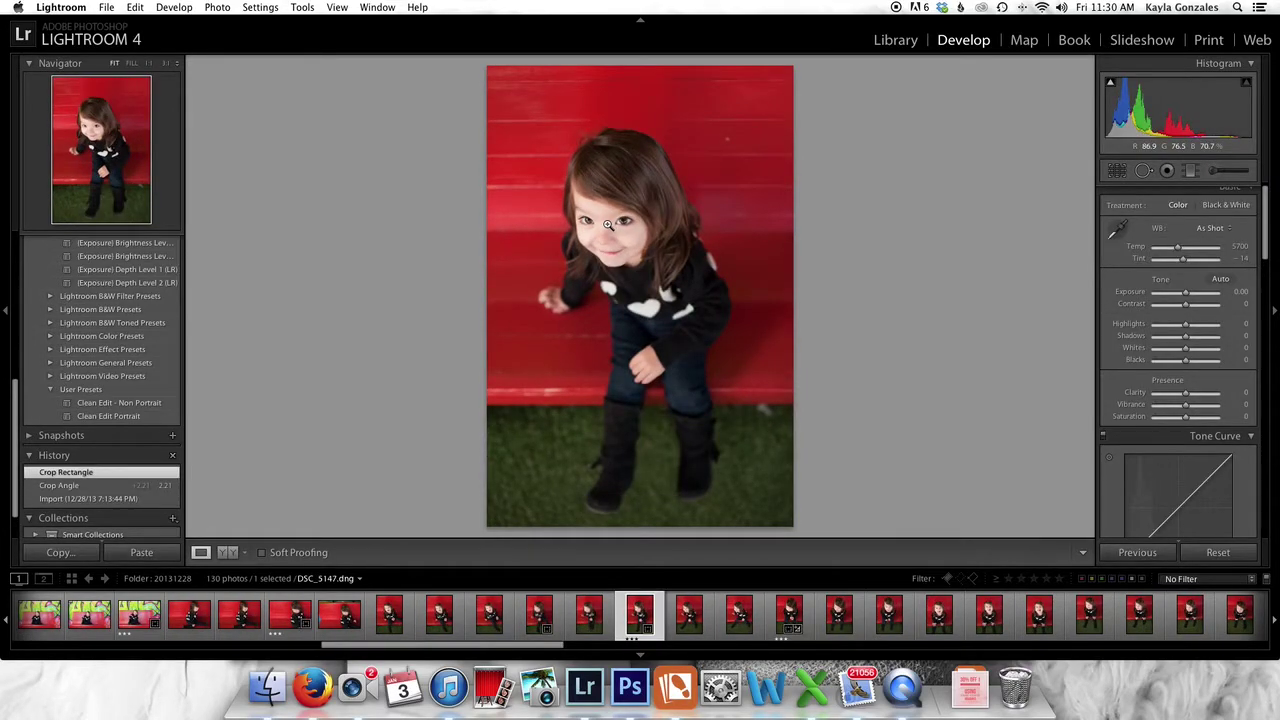
left_click(608, 225)
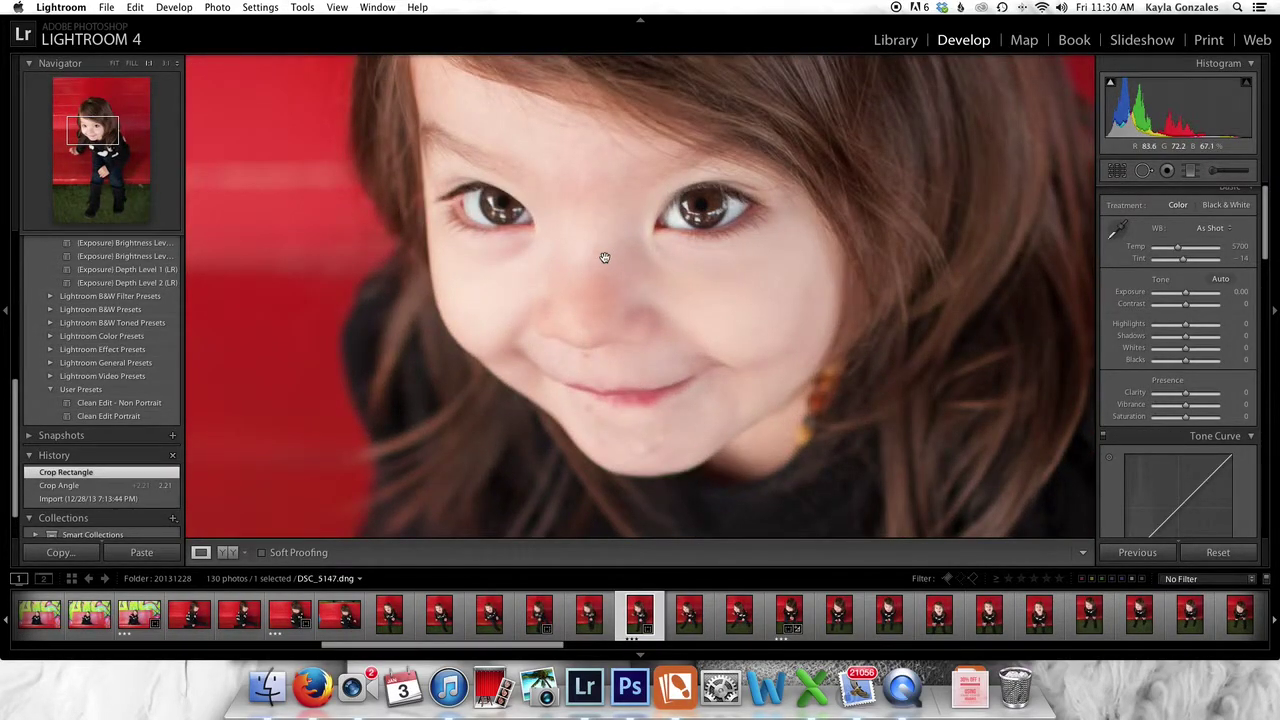
left_click(617, 225)
- Review onward from DSC_5149 through DSC_5169
key("Right")
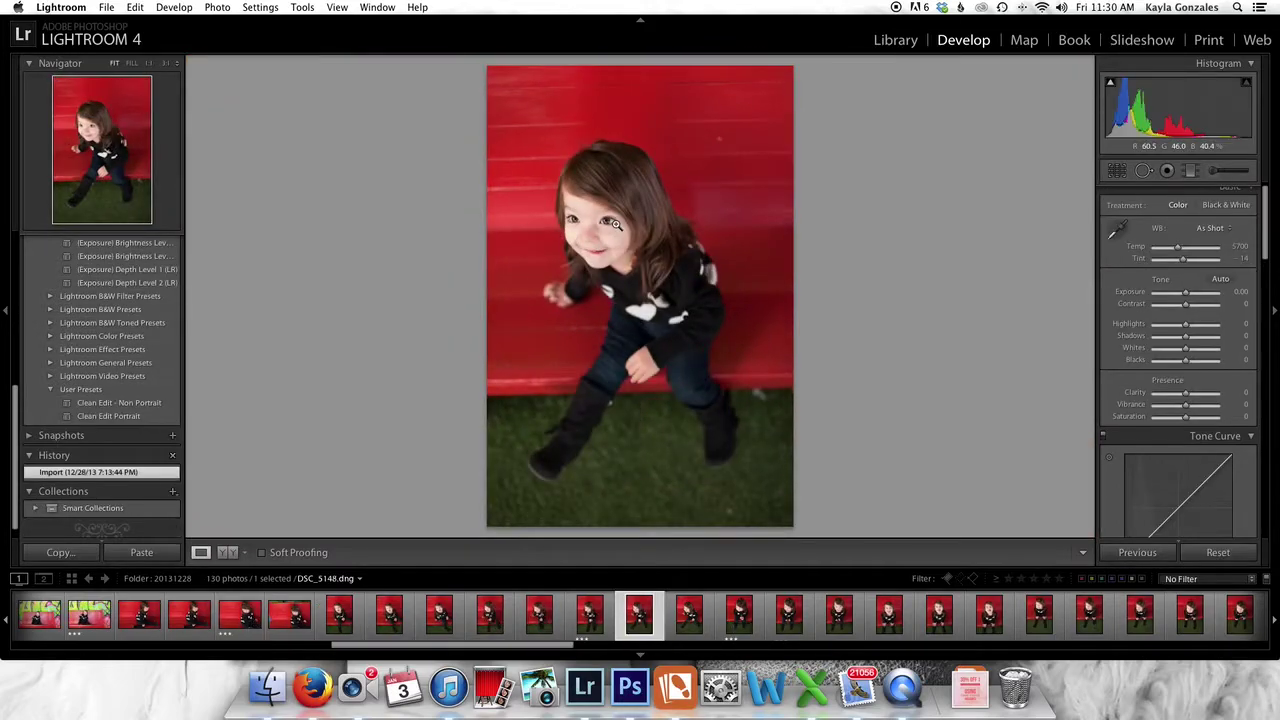
key("Right")
key("Right")
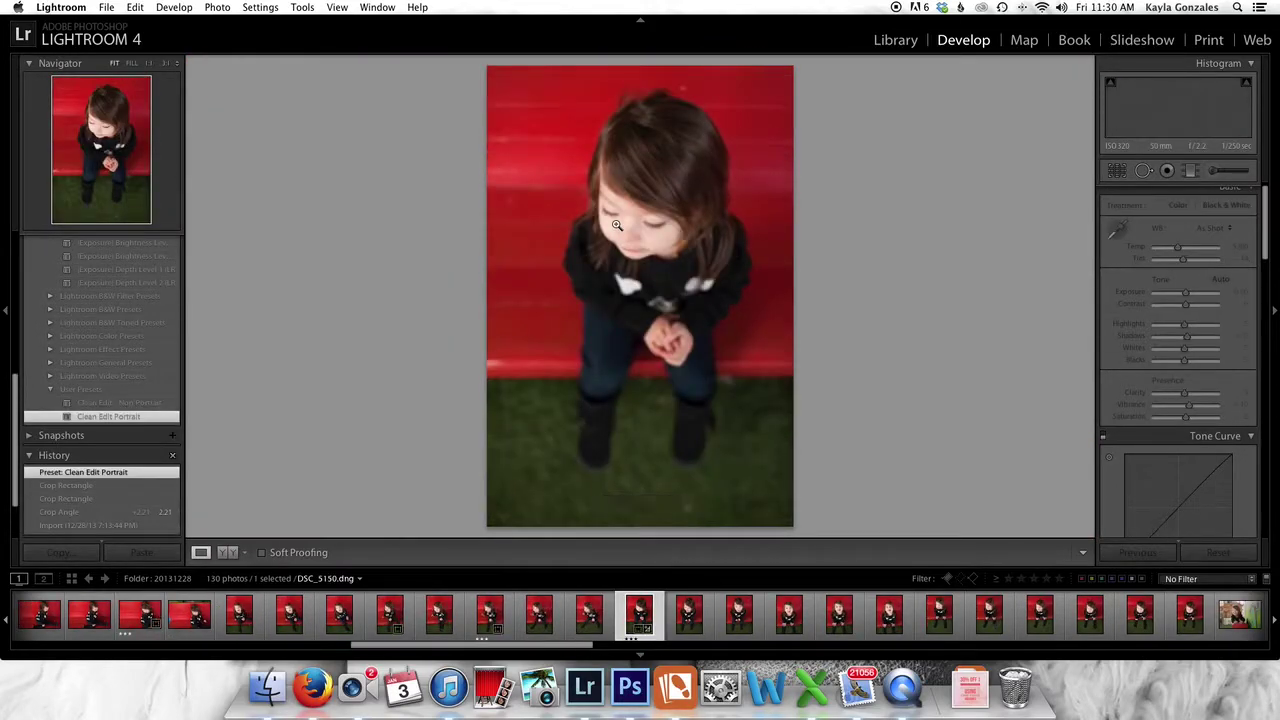
key("Right")
key("Right")
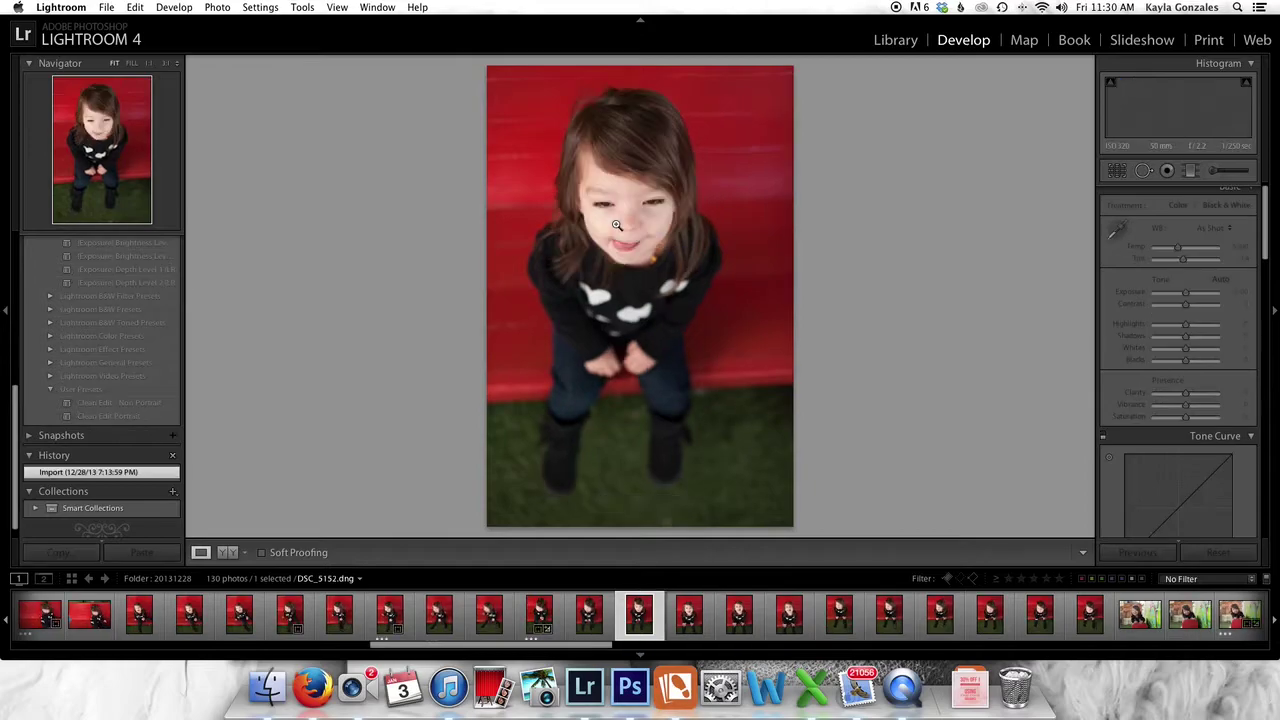
key("Right")
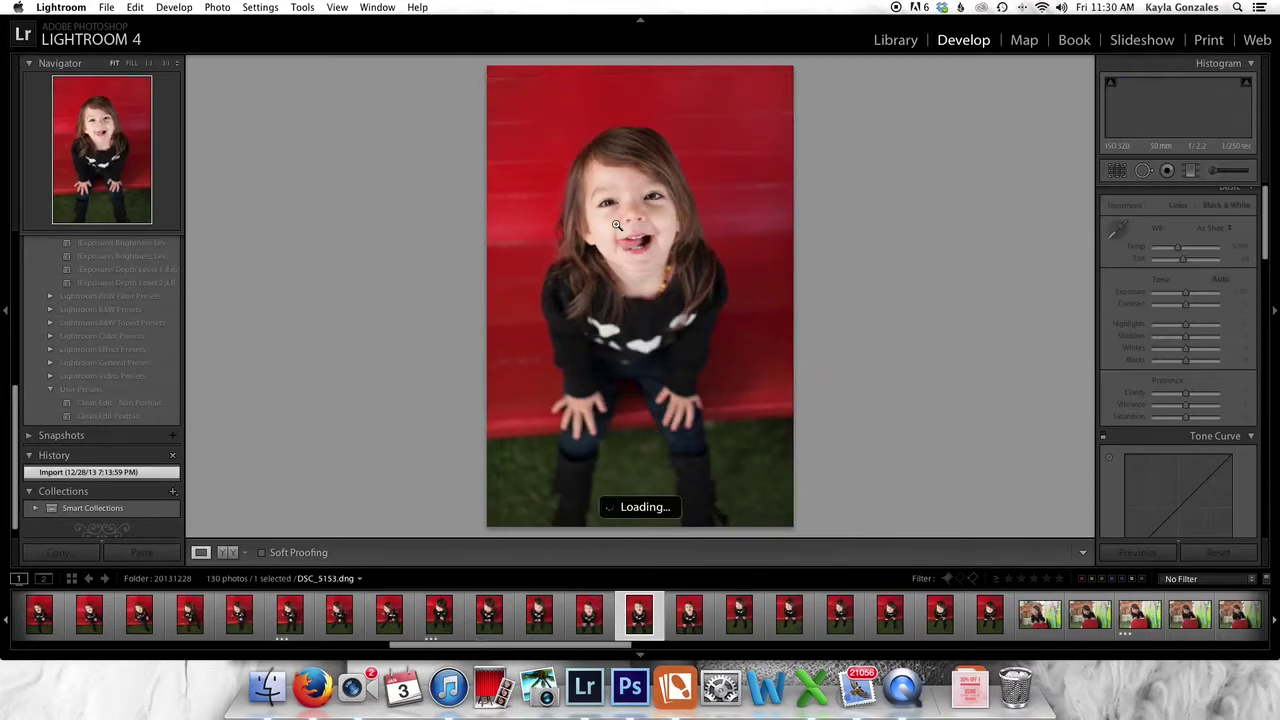
key("Right")
key("Right")
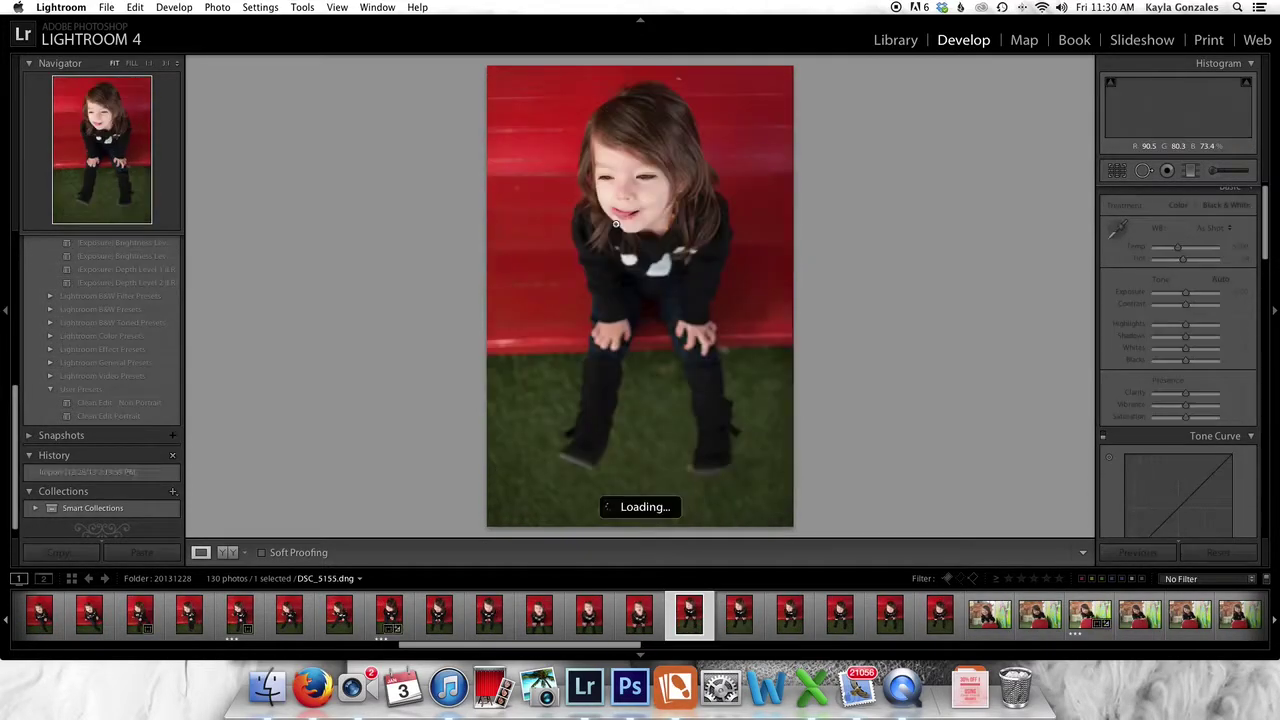
key("Right")
key("Right")
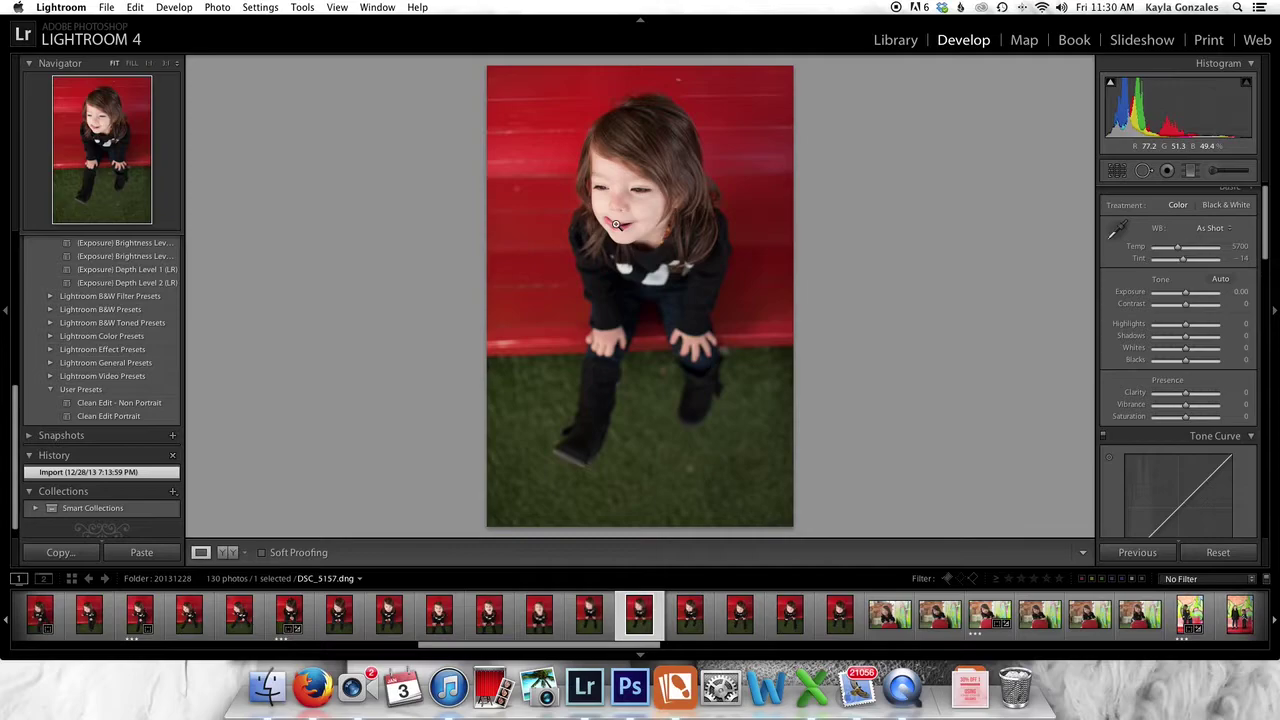
key("Right")
key("Right")
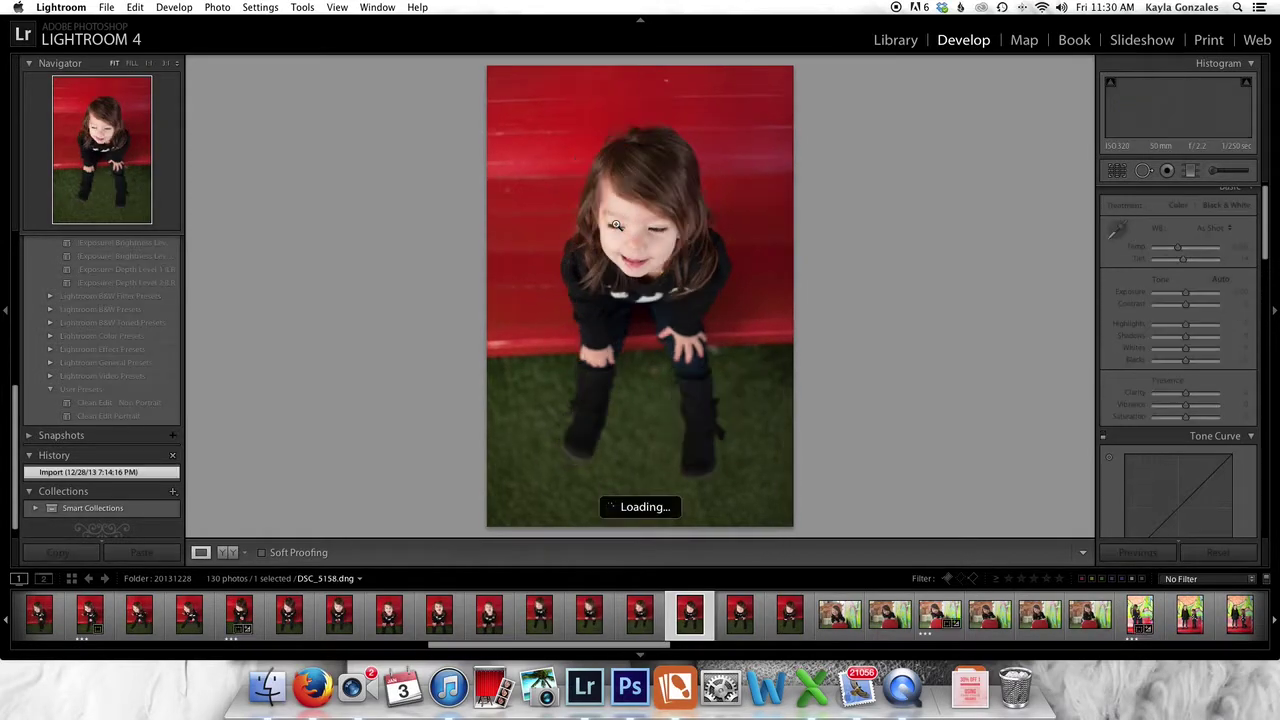
key("Right")
key("Right")
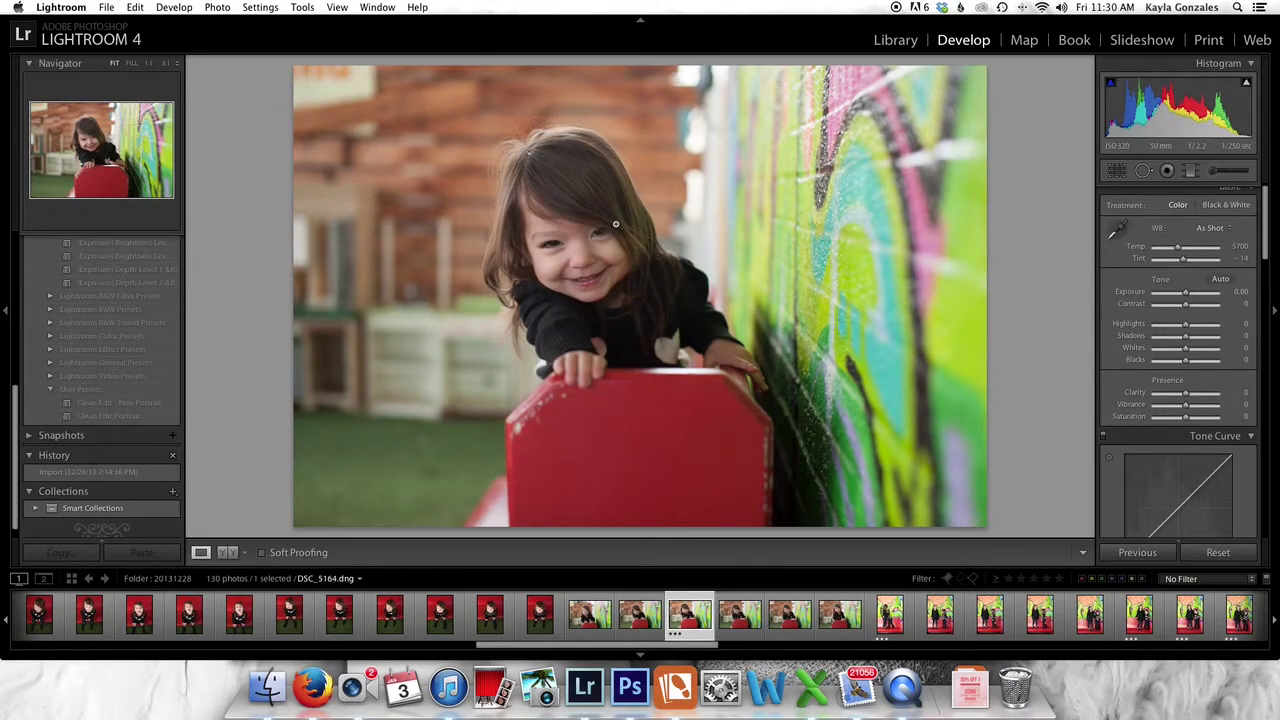
key("Right")
key("Right")
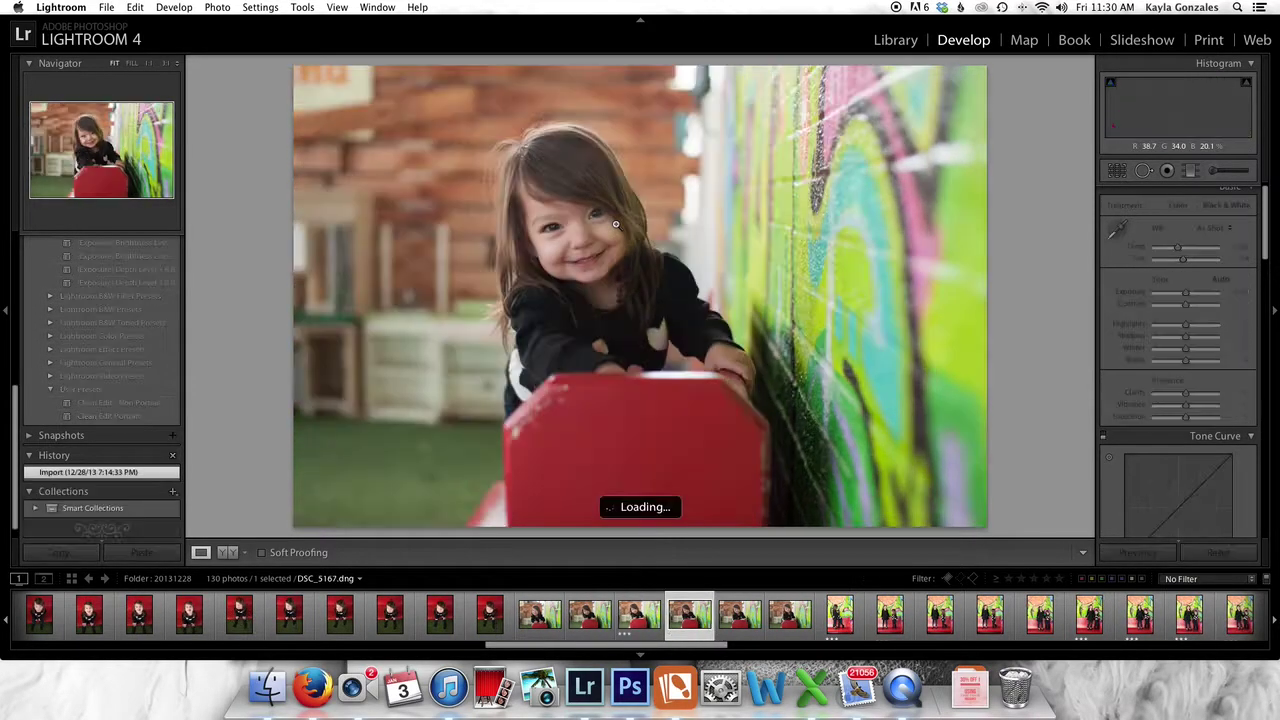
key("Right")
key("Right")
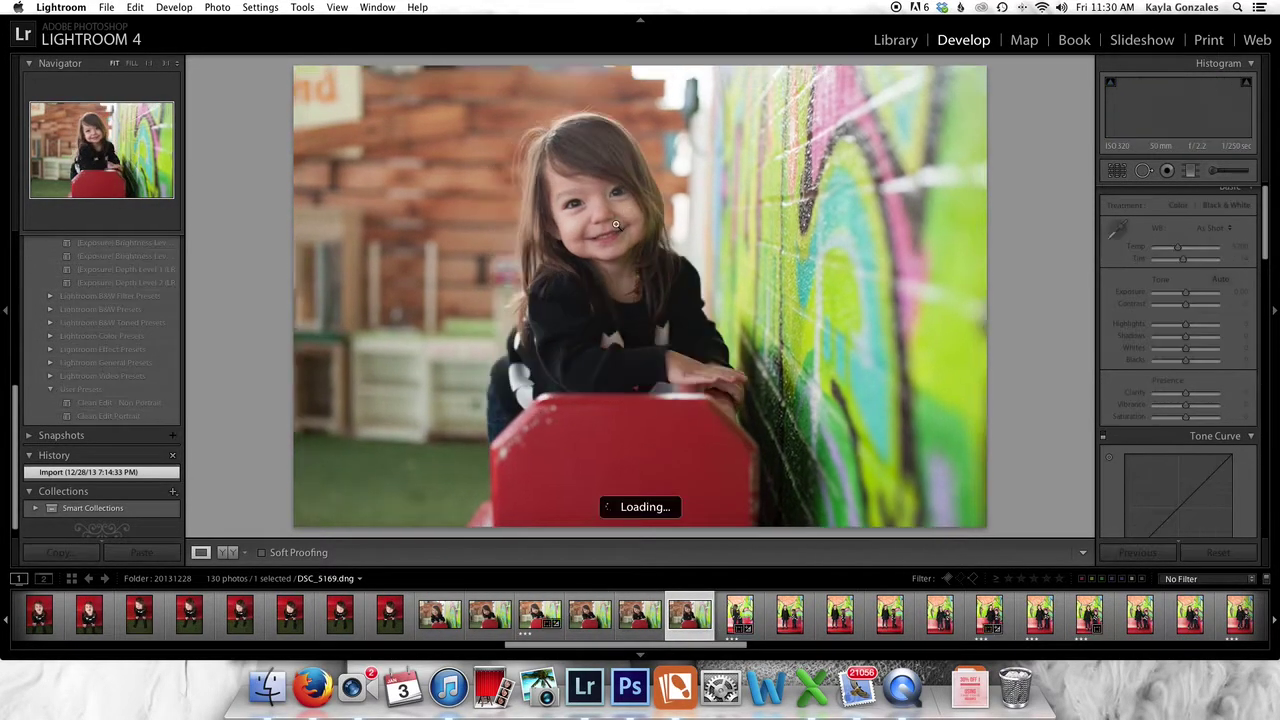
key("Right")
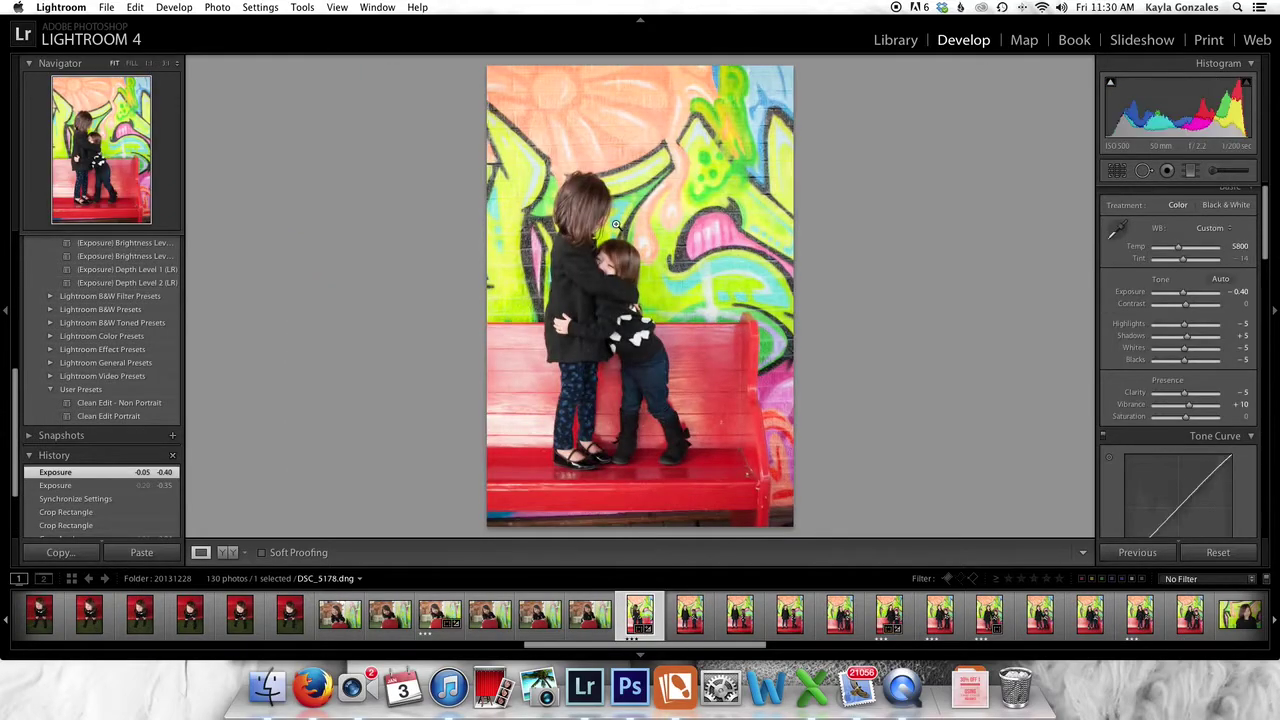
- Inspect the two-girls-standing shots up close, panning across the faces and graffiti wall
key("Right")
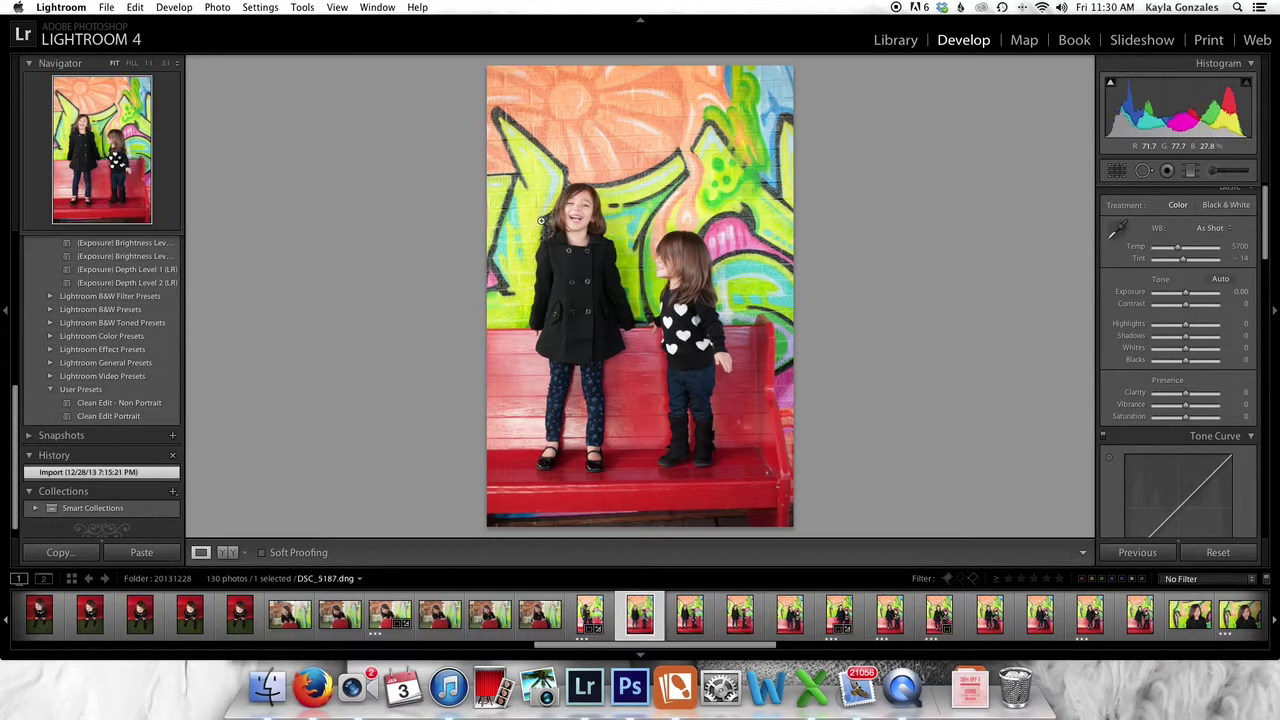
left_click(576, 212)
left_click_drag(792, 299, 647, 492)
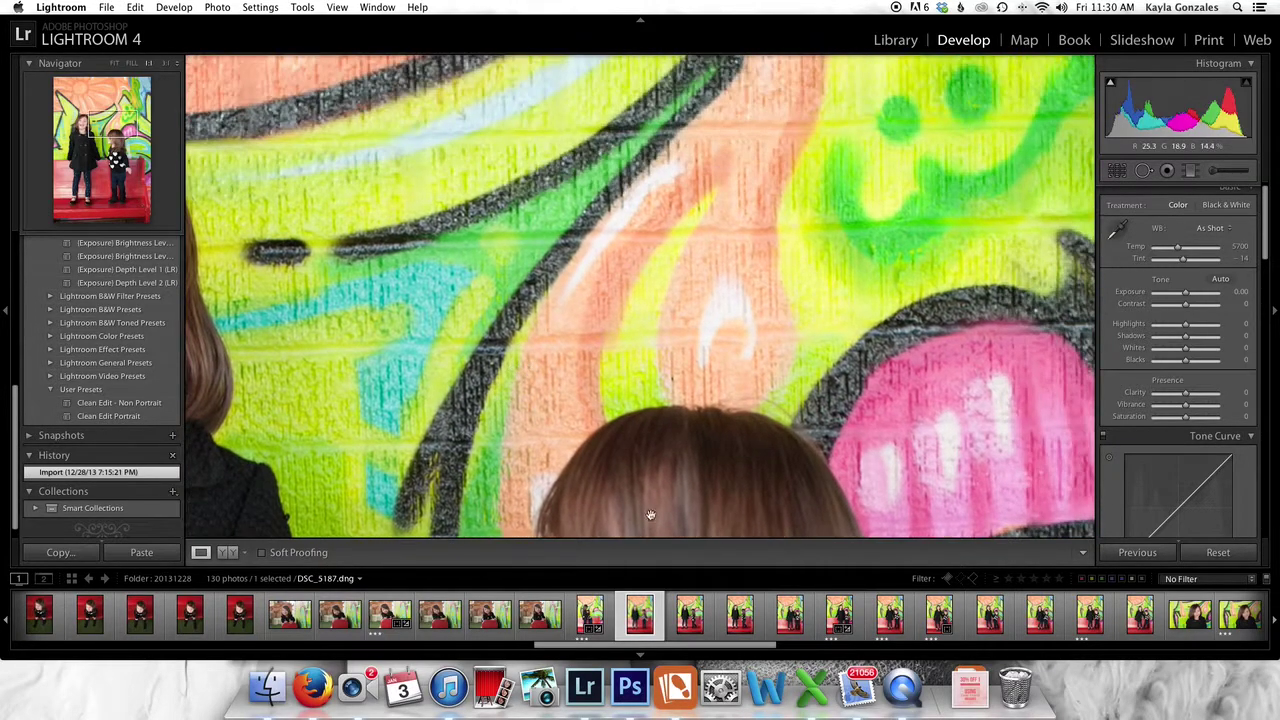
left_click(690, 618)
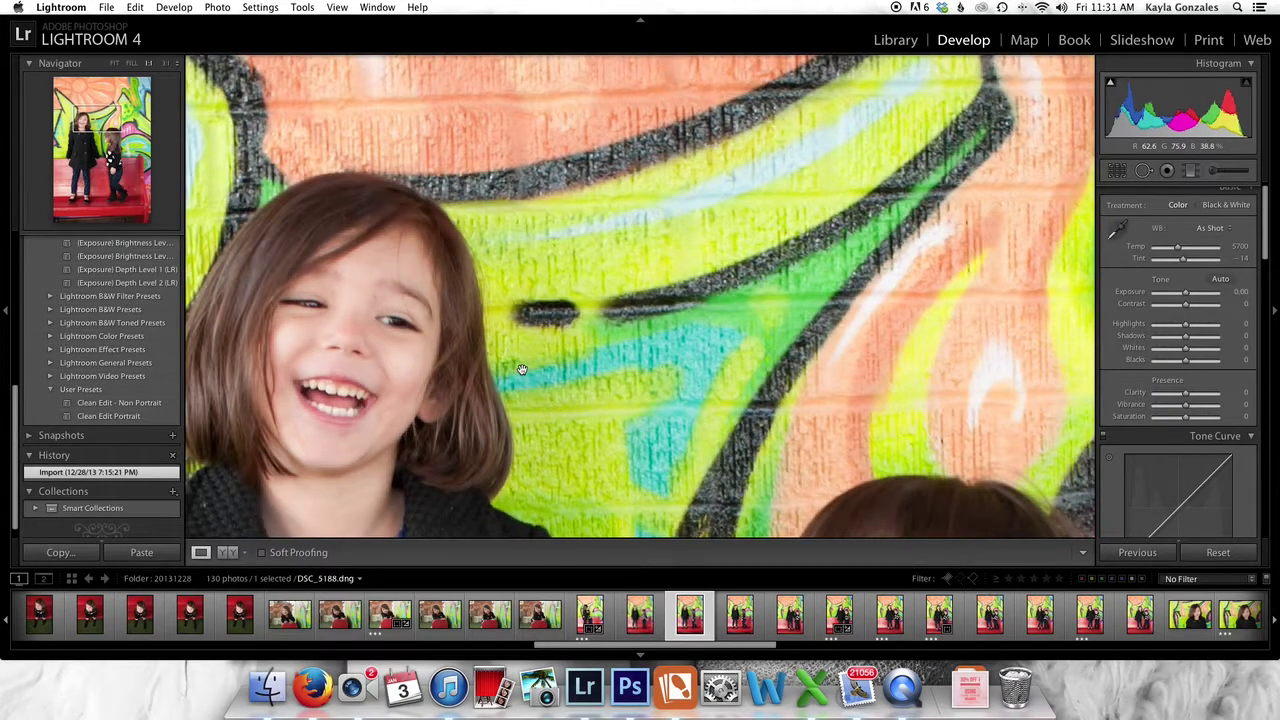
left_click_drag(700, 377, 625, 328)
left_click(625, 328)
- Move to DSC_5194 and check both girls' faces at 1:1
key("Right")
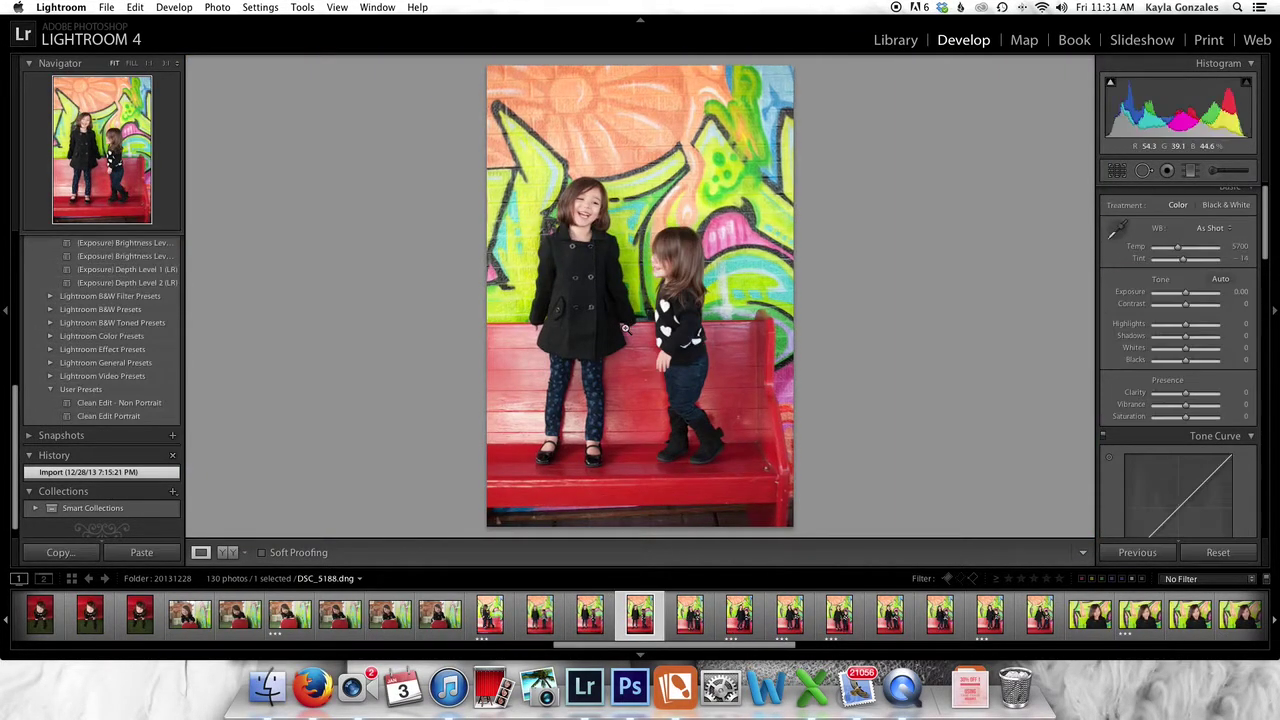
key("Right")
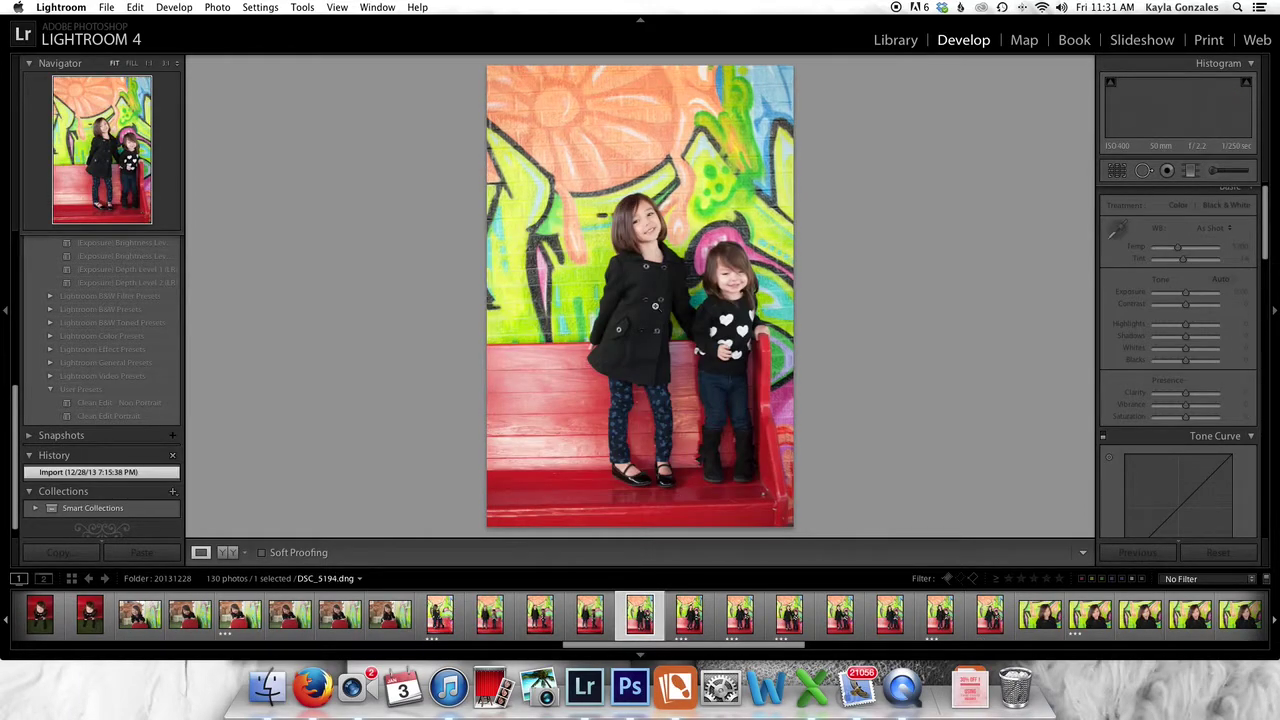
left_click(643, 229)
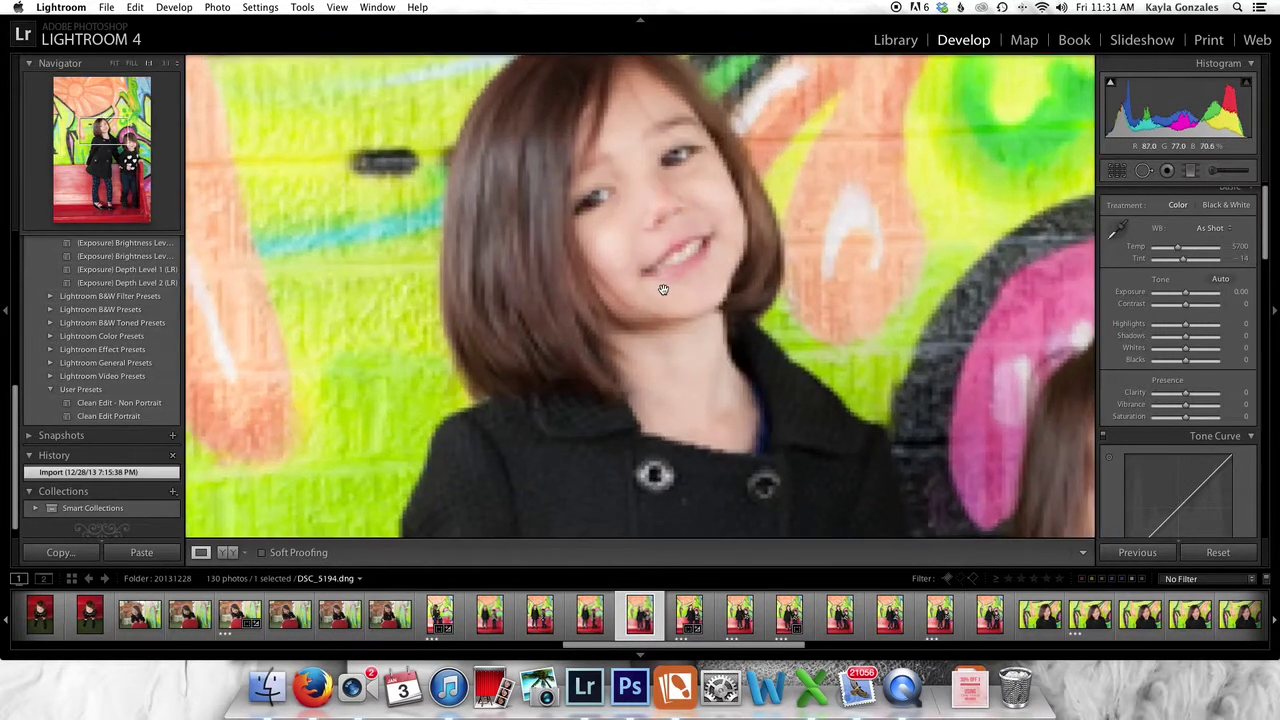
left_click(685, 270)
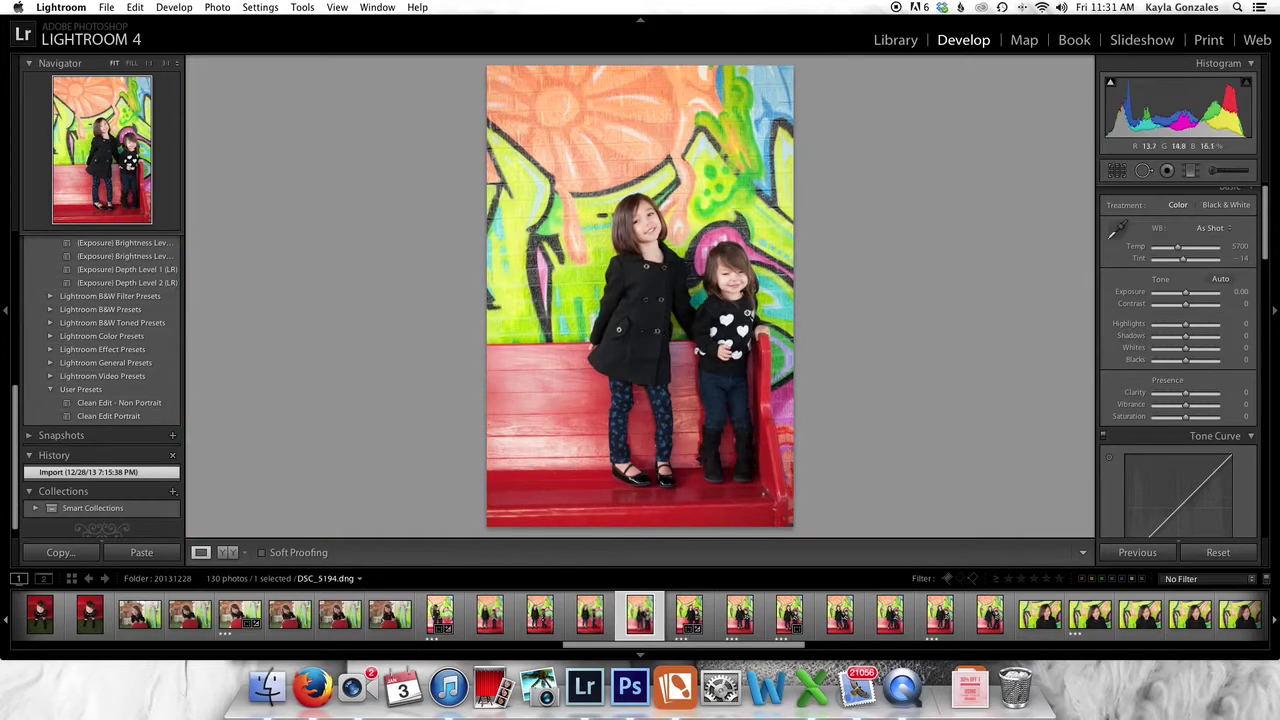
left_click(738, 285)
left_click(734, 272)
- Check focus on DSC_5198, compare it with DSC_5199, then advance to DSC_5200
key("Right")
key("Right")
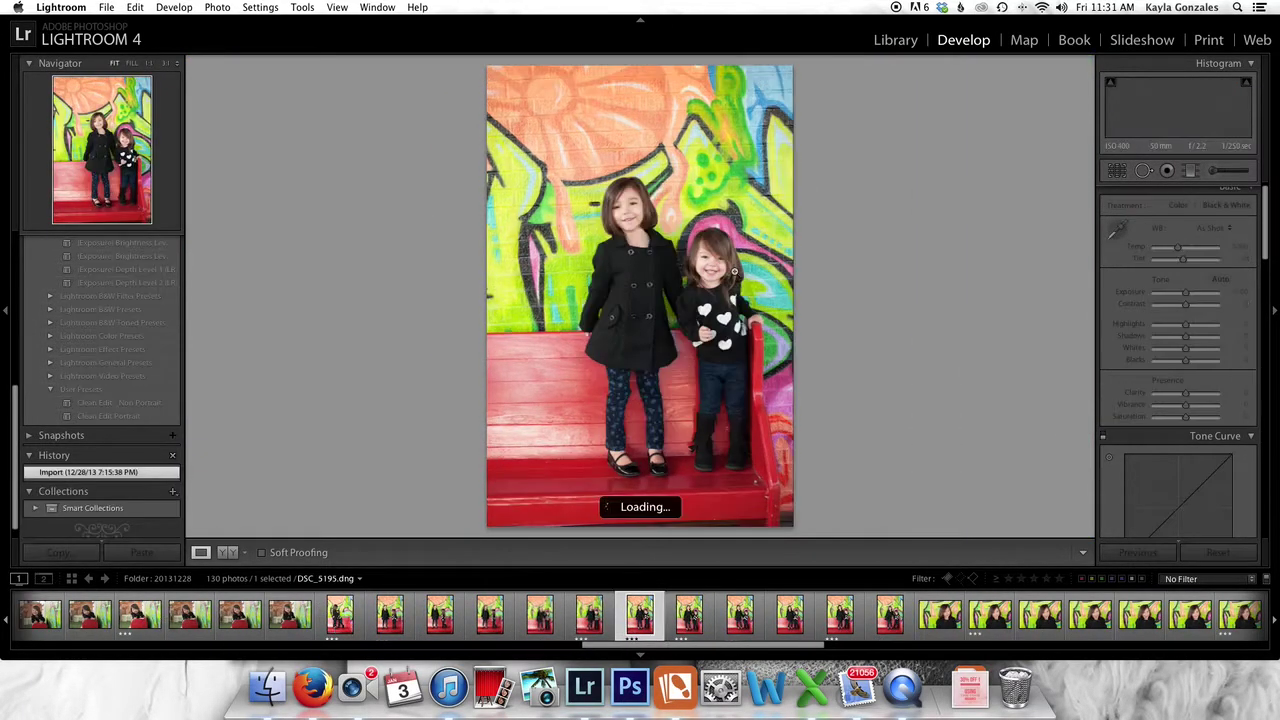
key("Right")
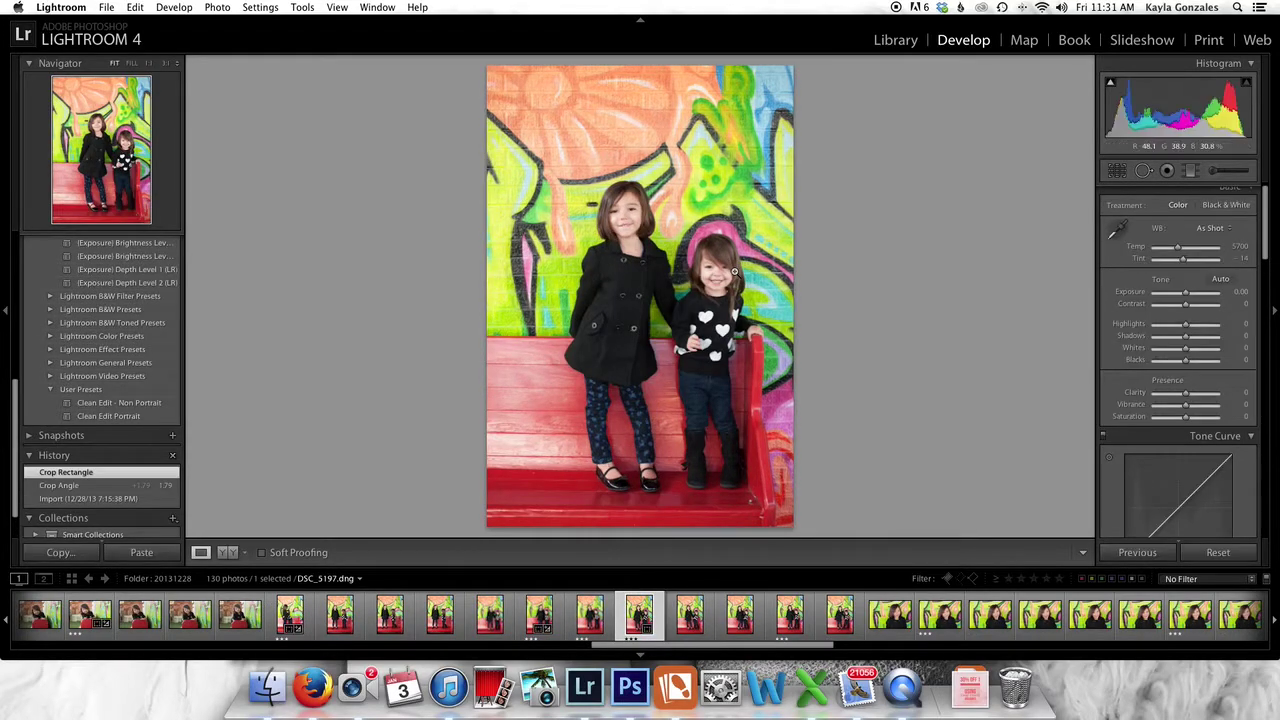
key("Right")
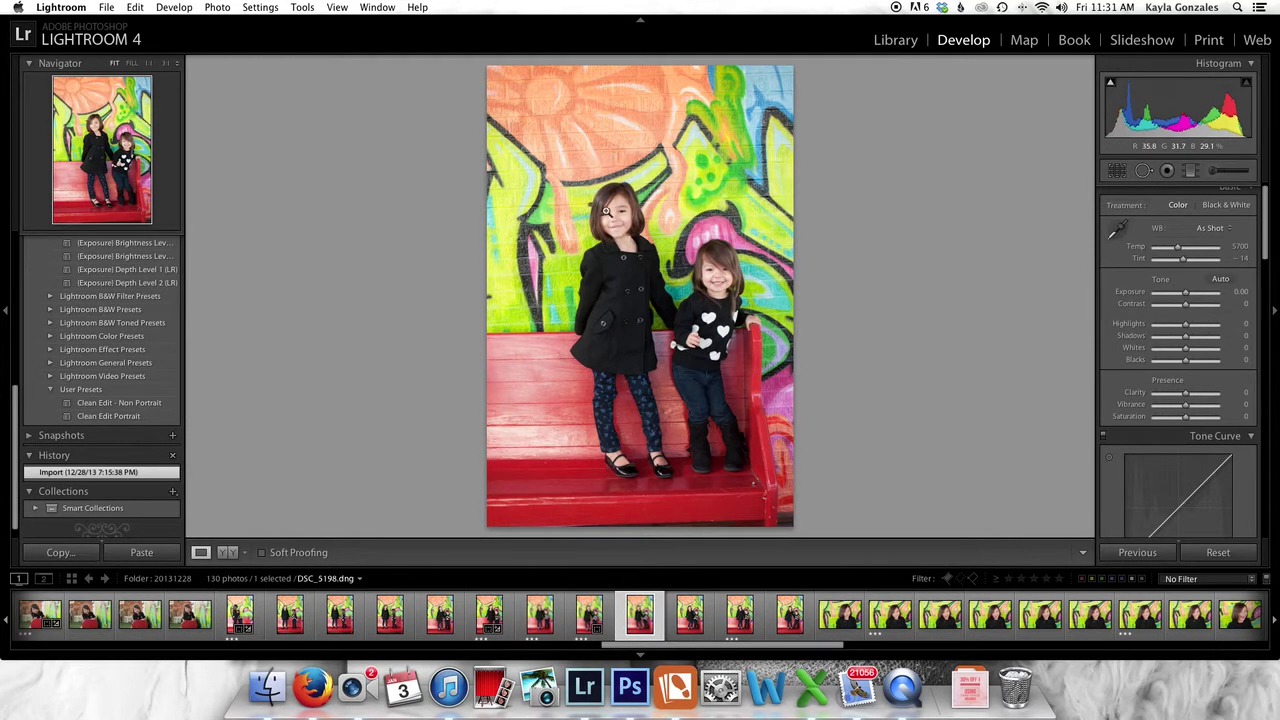
left_click(606, 211)
left_click(638, 255)
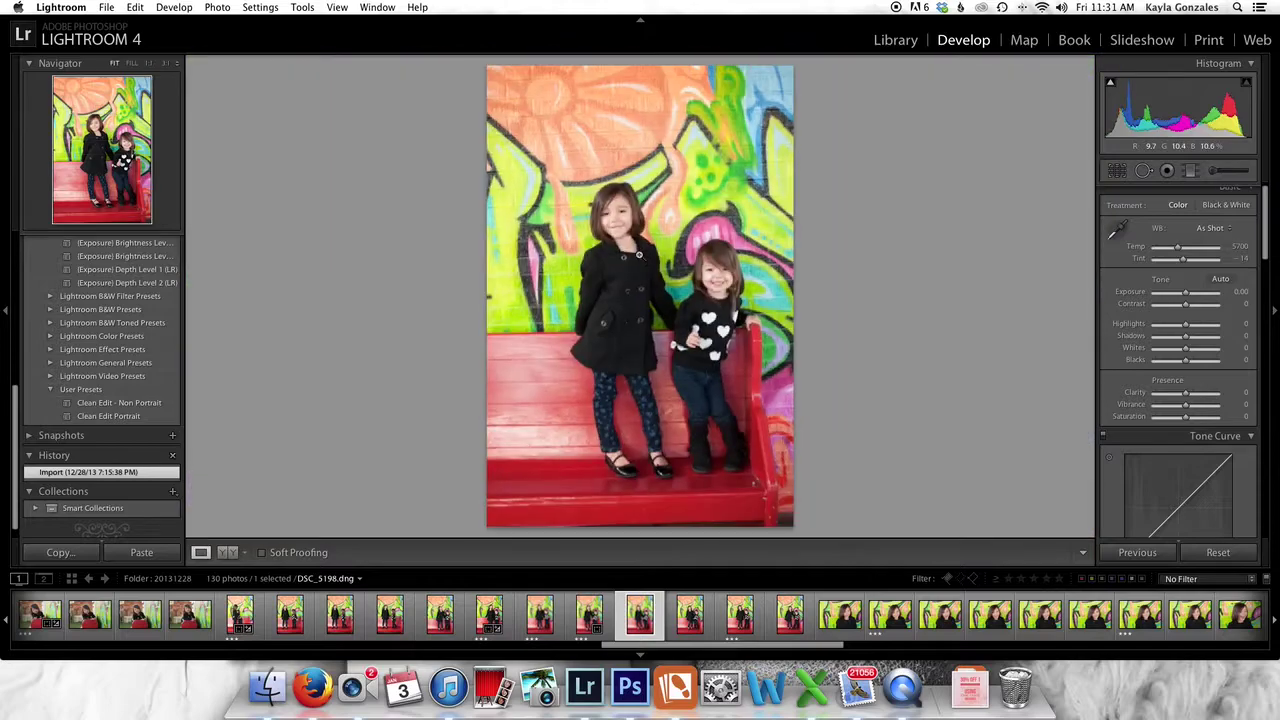
key("Right")
key("Left")
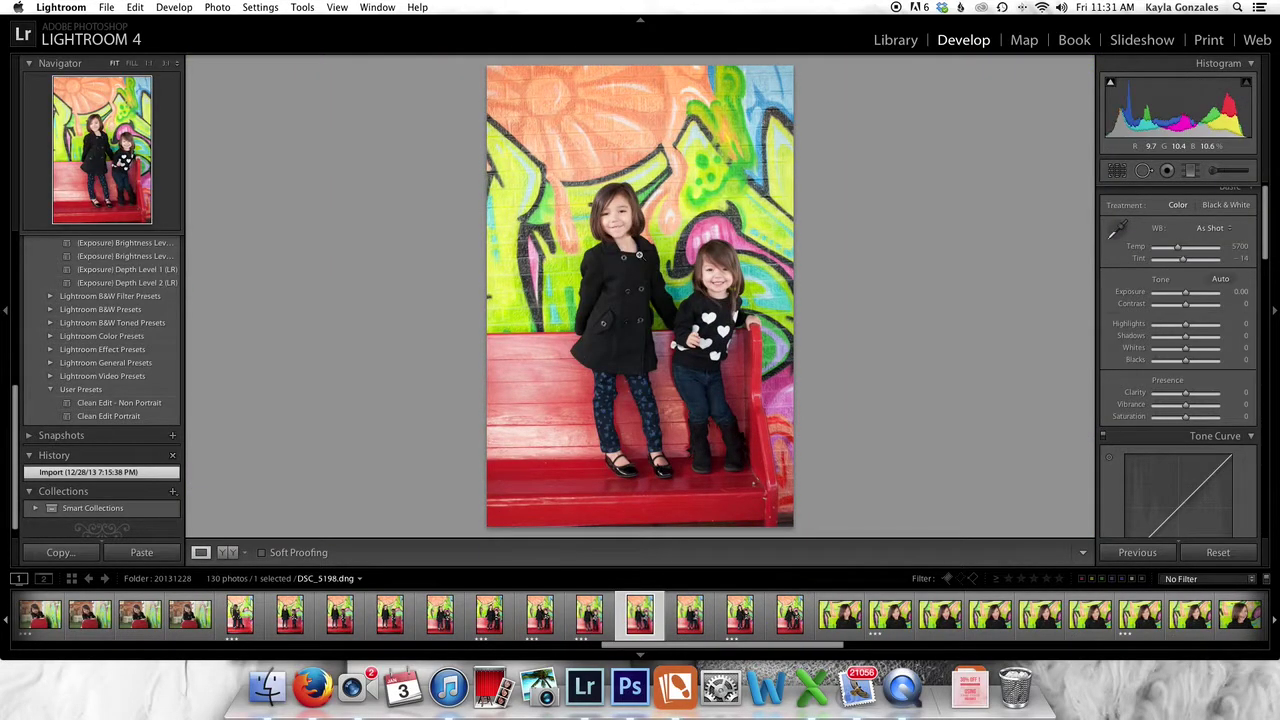
key("Right")
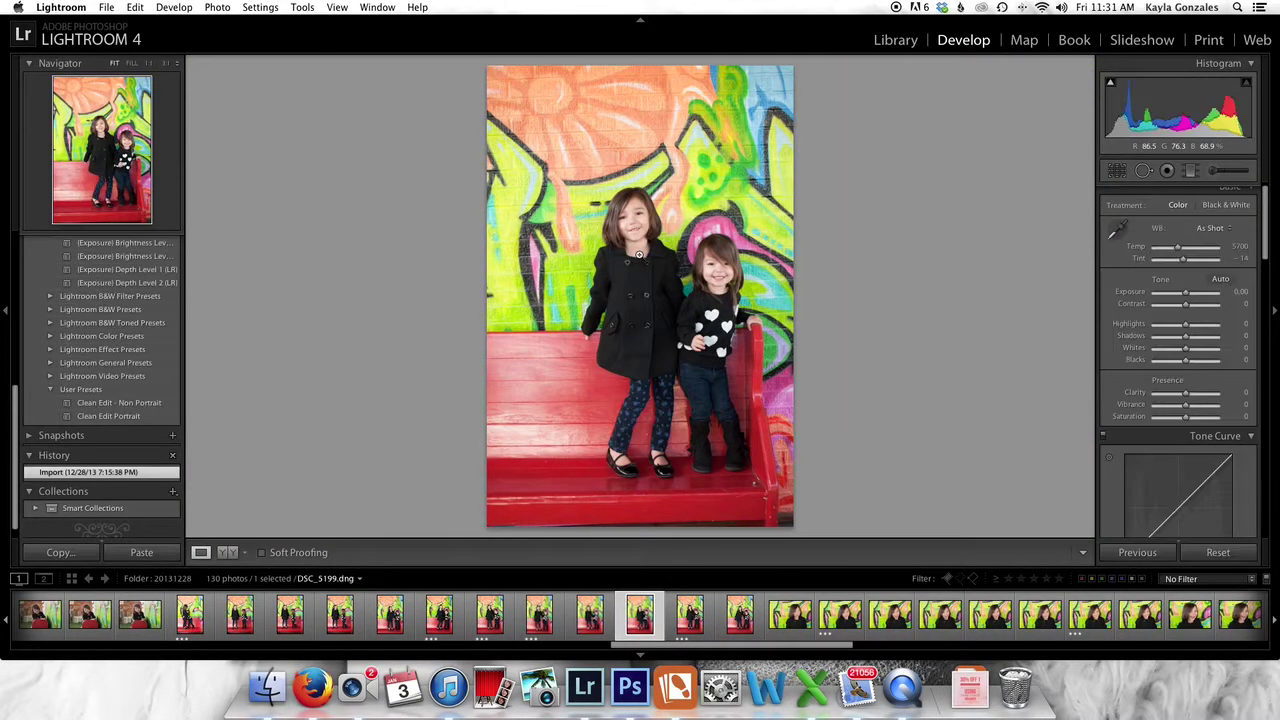
key("Right")
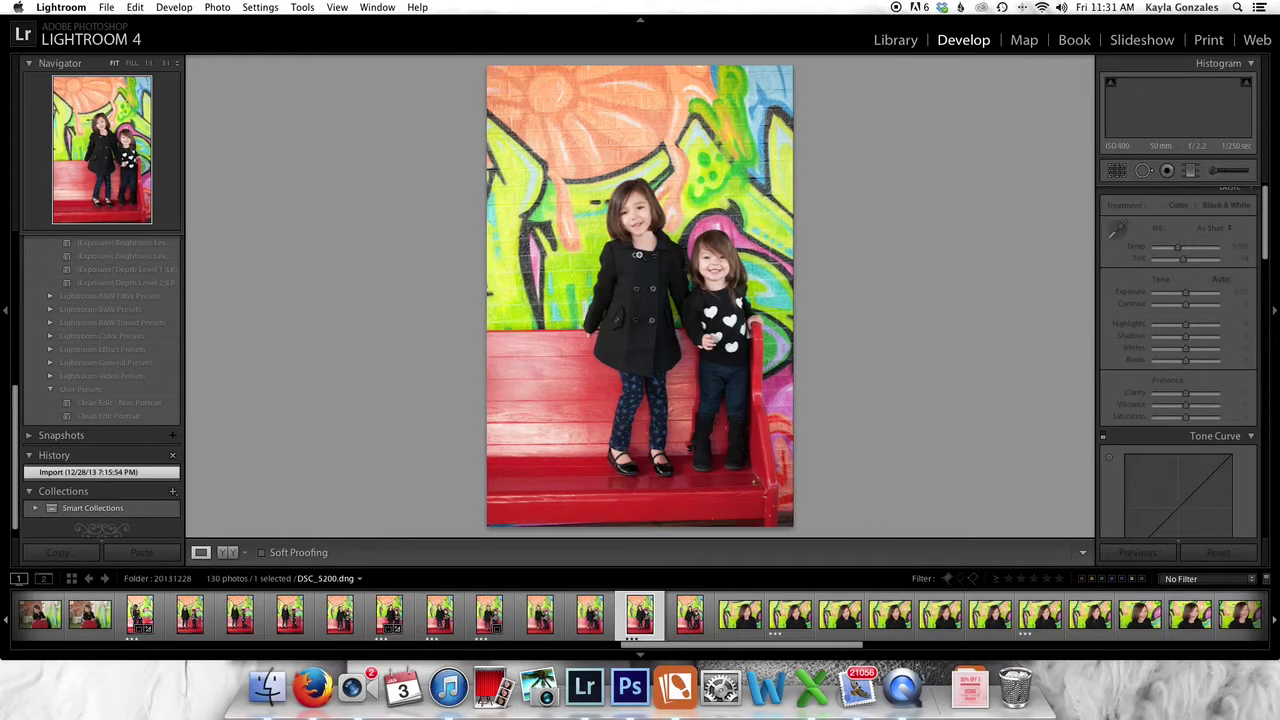
key("Right")
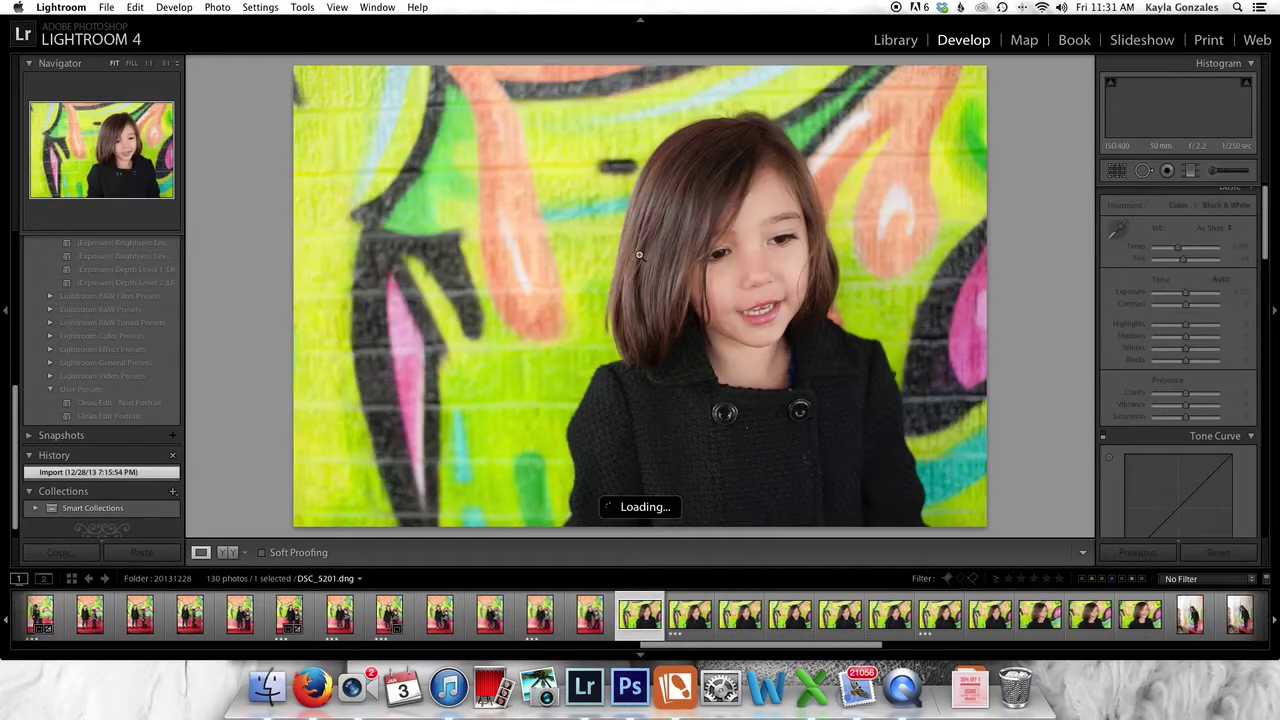
- Step through the graffiti-wall close-ups and rate the smiling portrait DSC_5209 3 stars
key("Right")
key("Right")
key("Right")
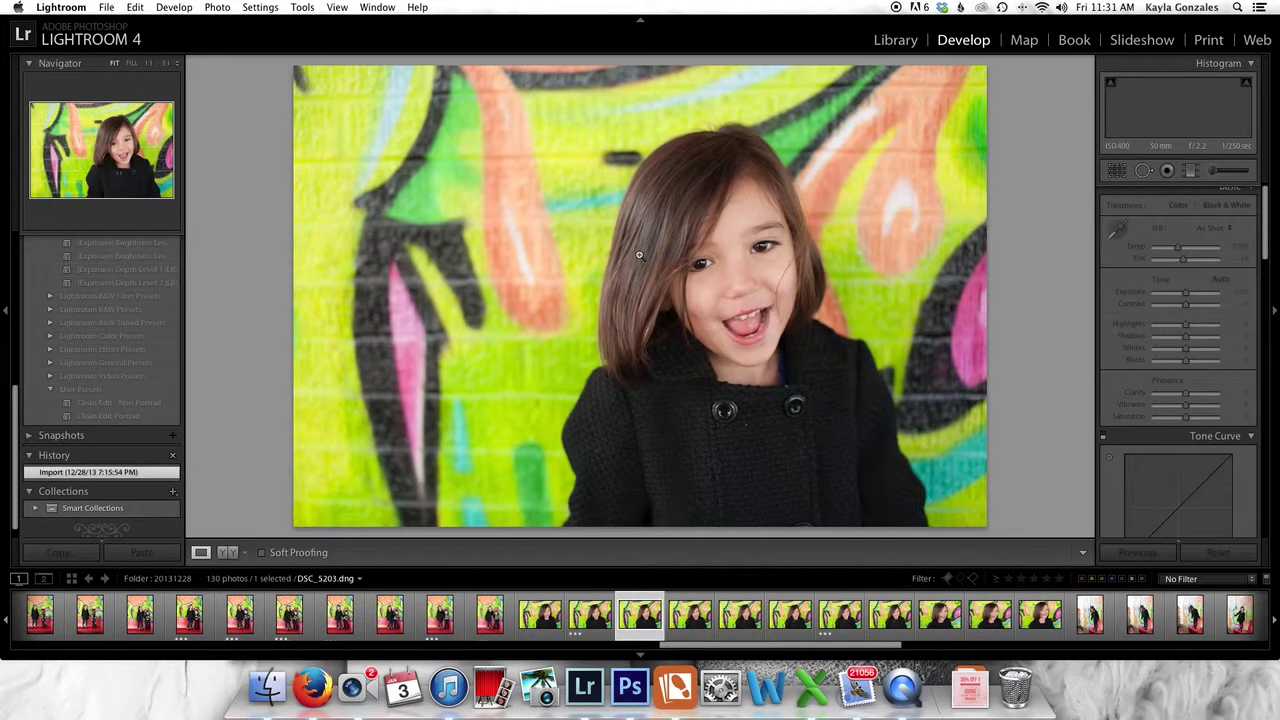
key("Right")
key("Right")
key("Right")
key("Right")
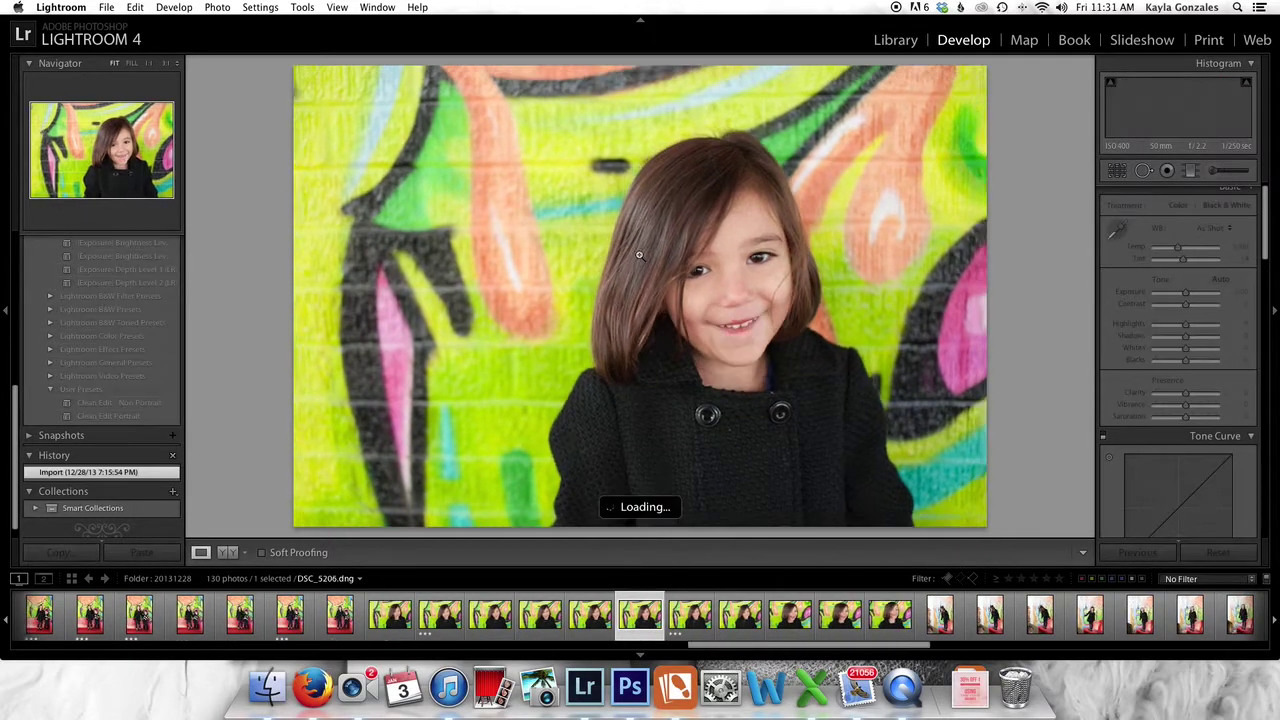
key("Right")
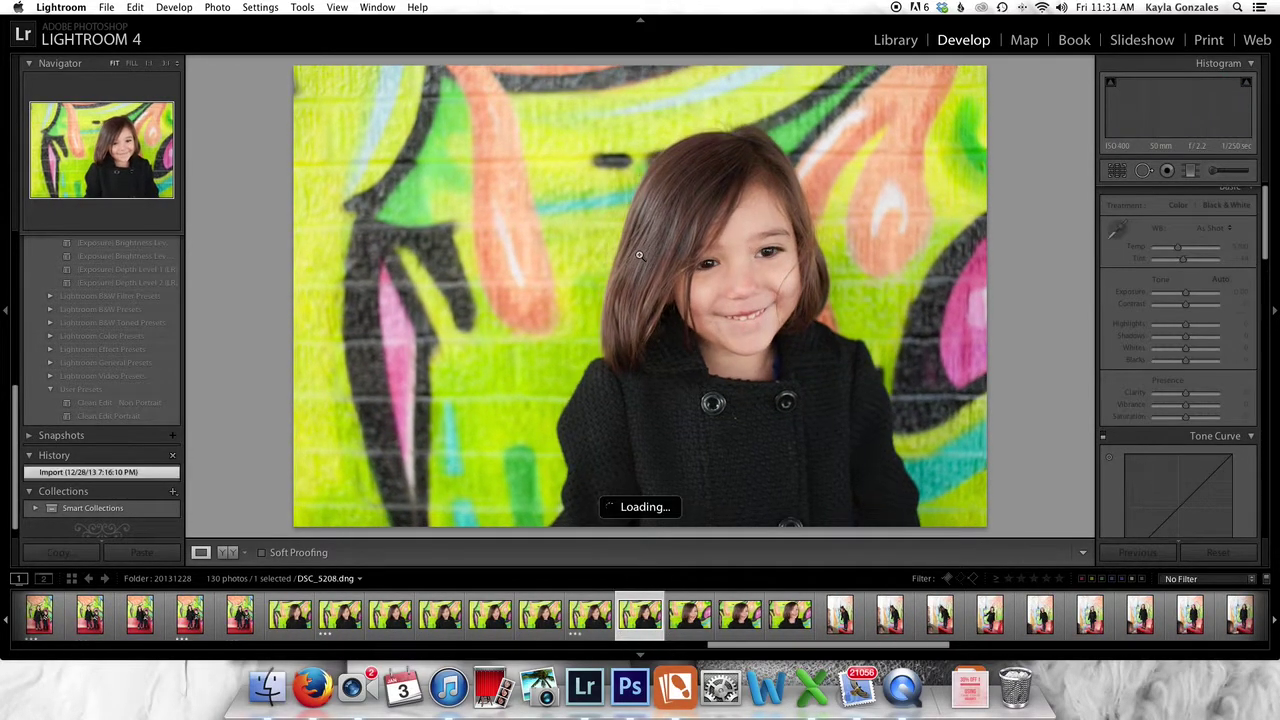
key("3")
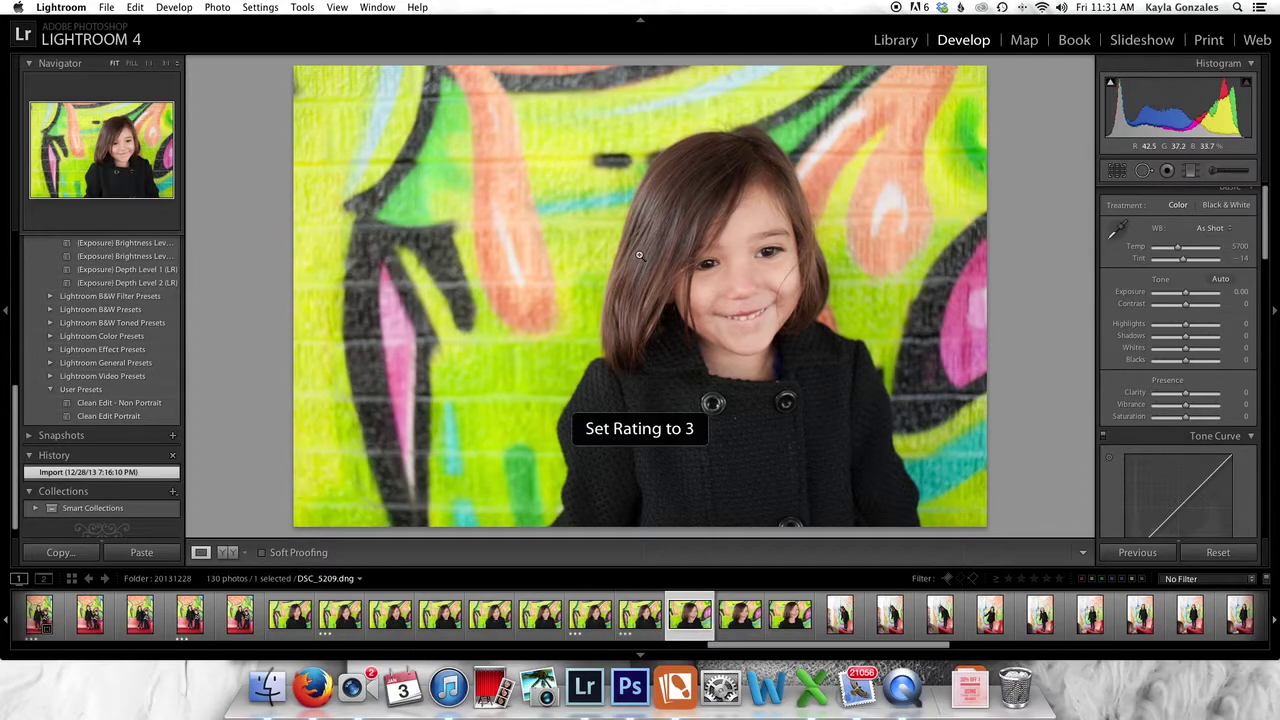
key("Right")
key("Right")
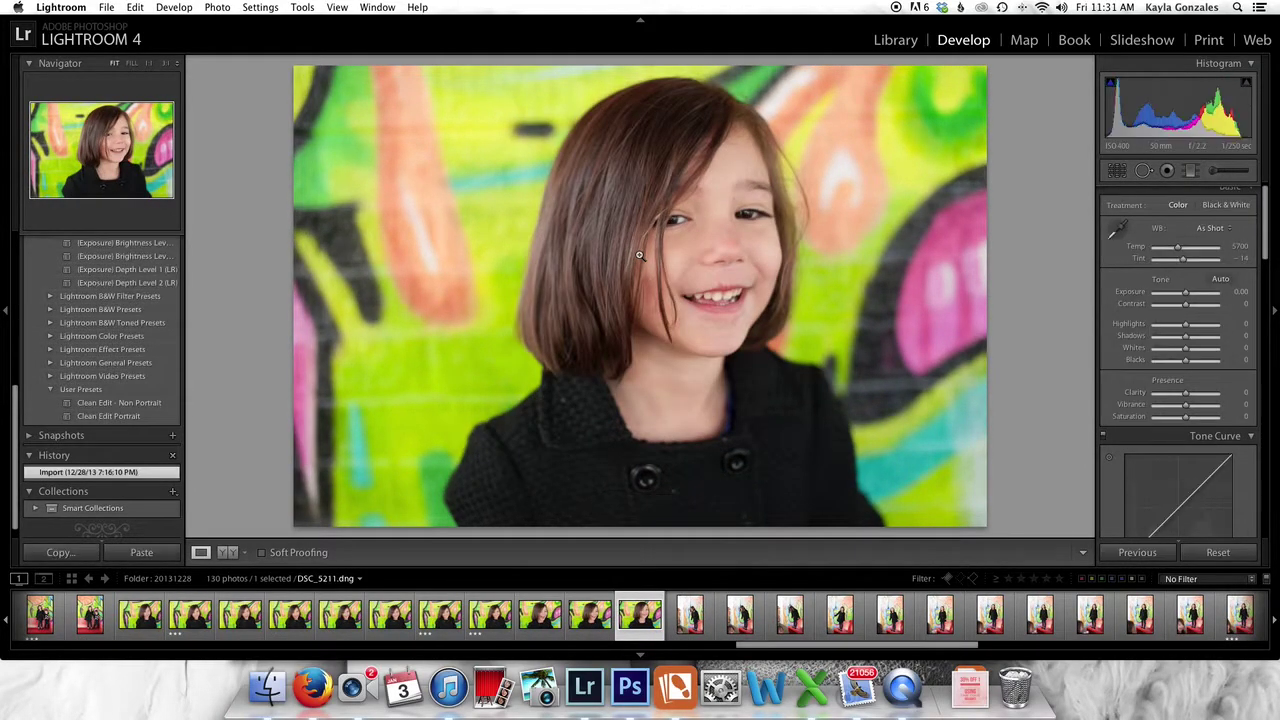
key("Right")
key("Right")
key("Right")
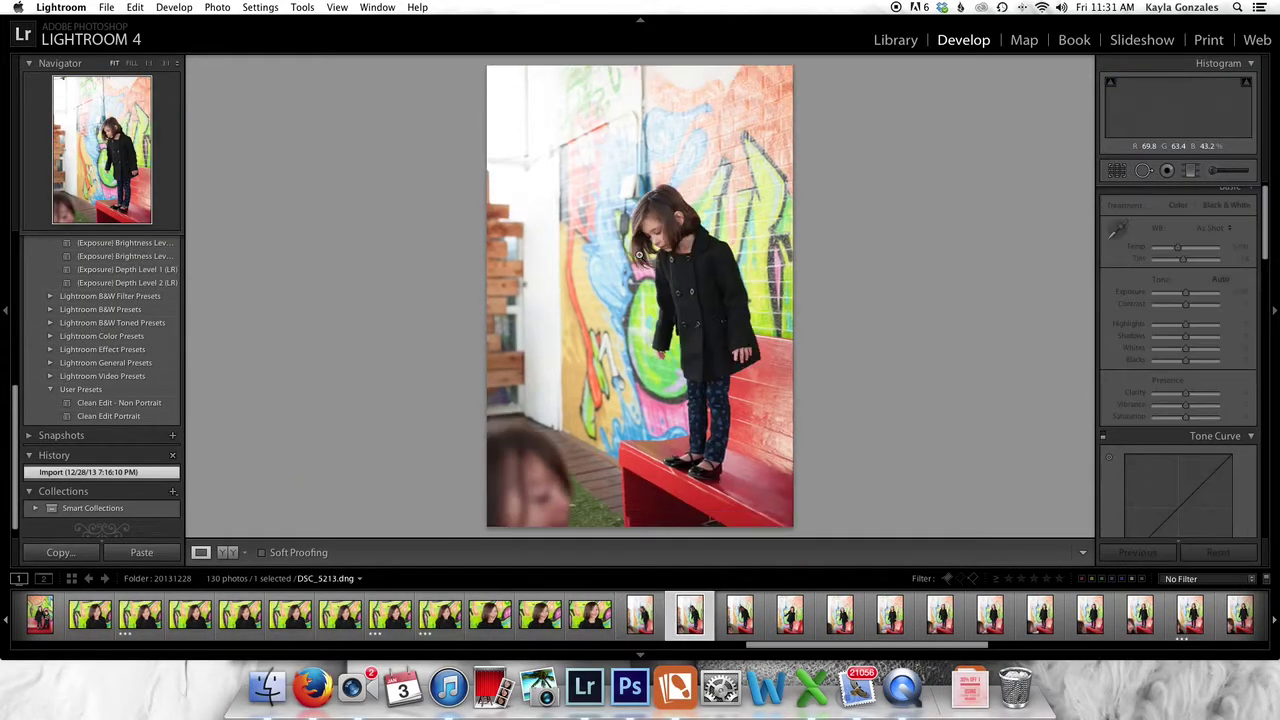
- Step through the red-bench shots, checking one girl's face at 1:1 zoom
key("Right")
key("Right")
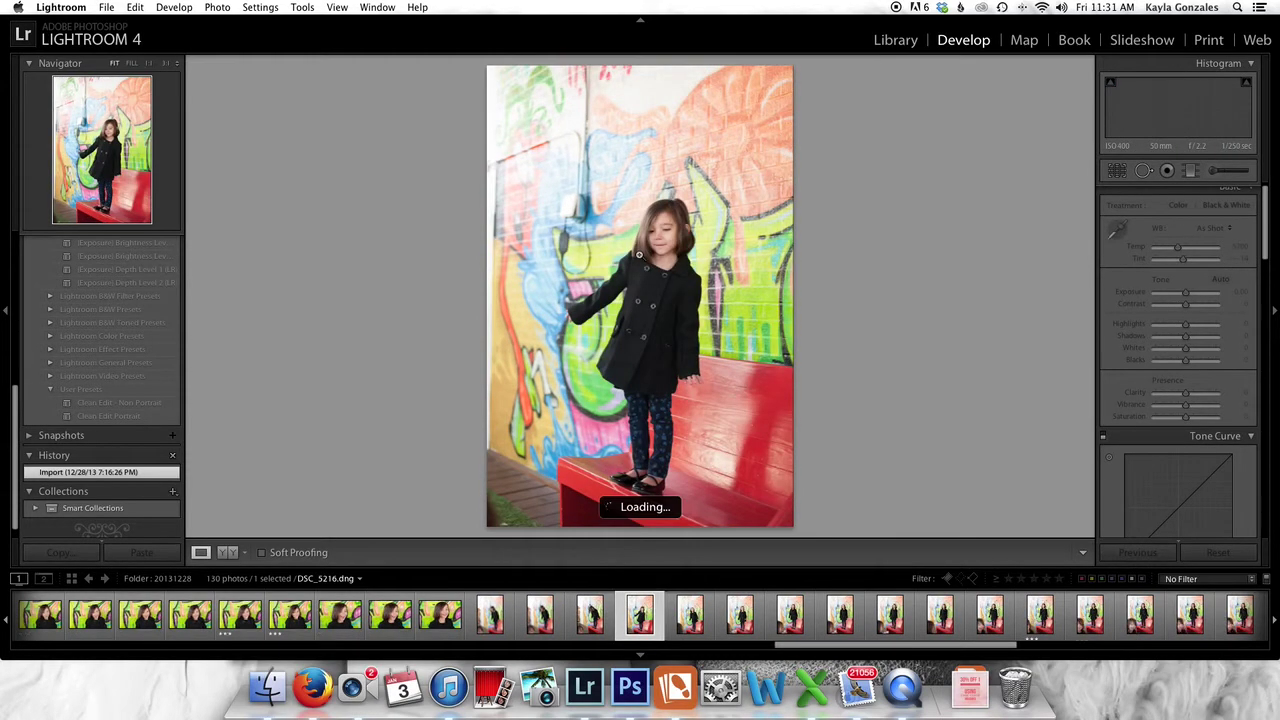
key("Right")
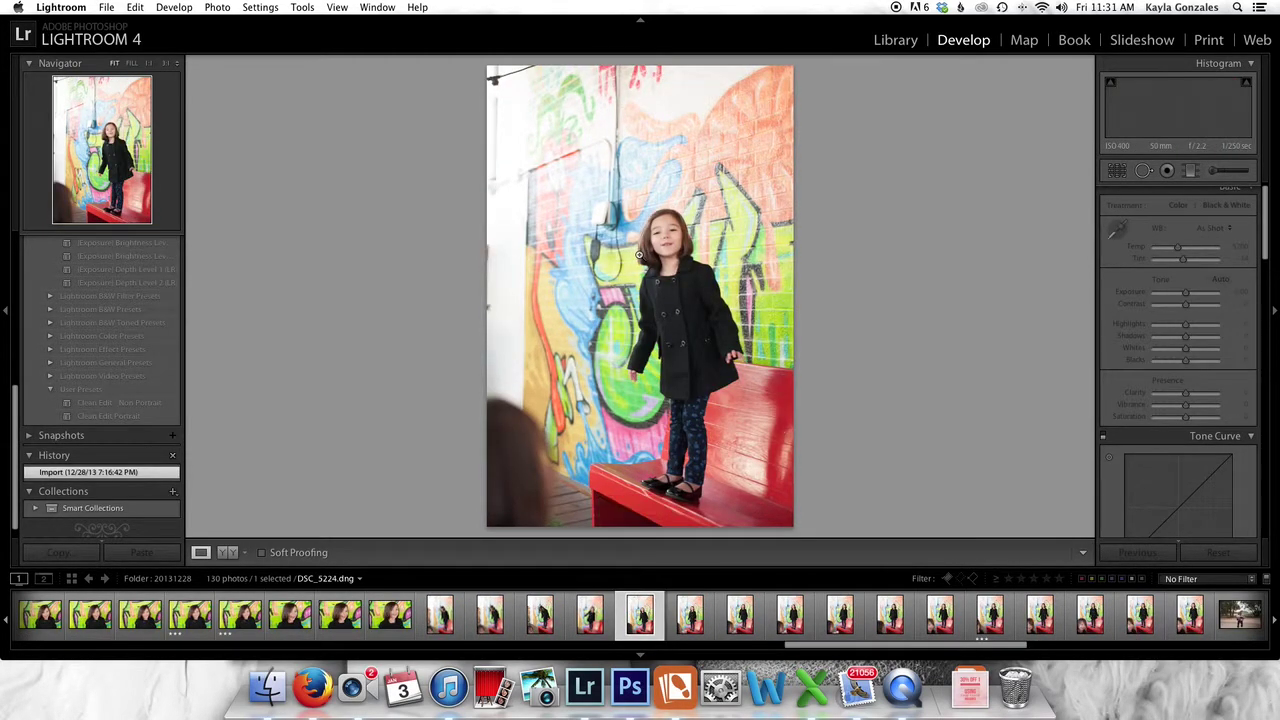
key("Right")
key("Right")
key("Right")
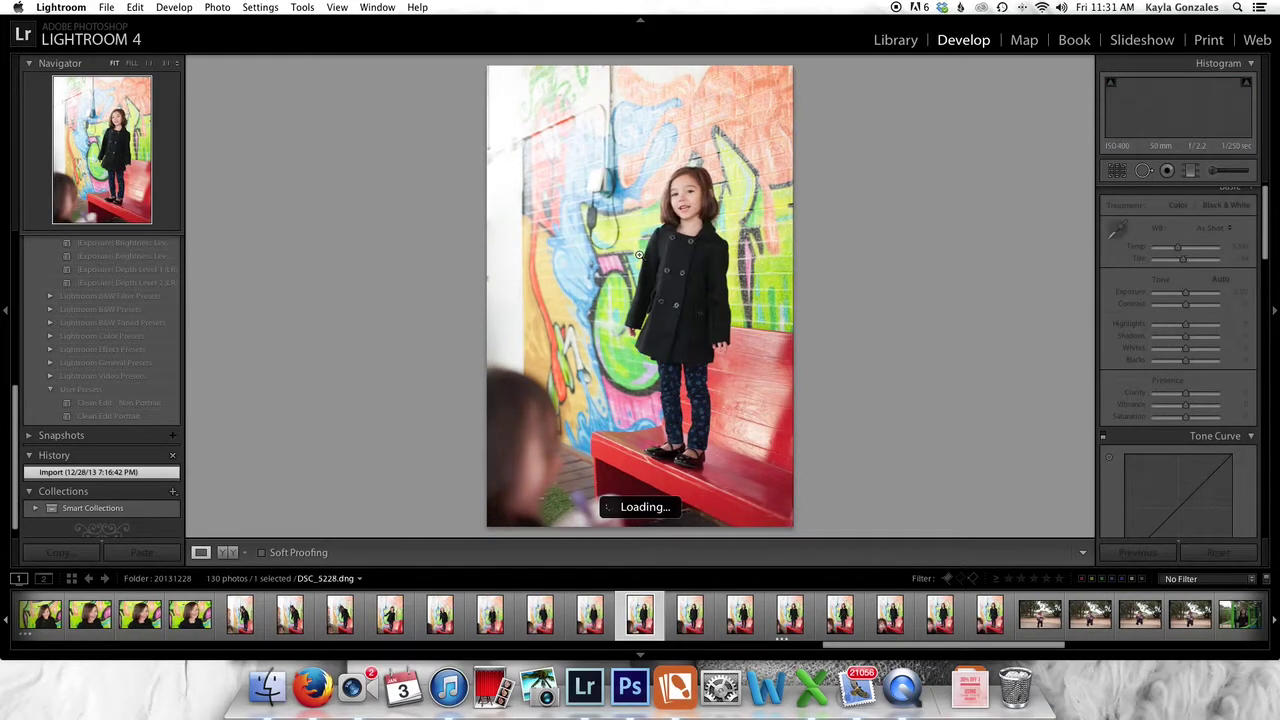
key("Right")
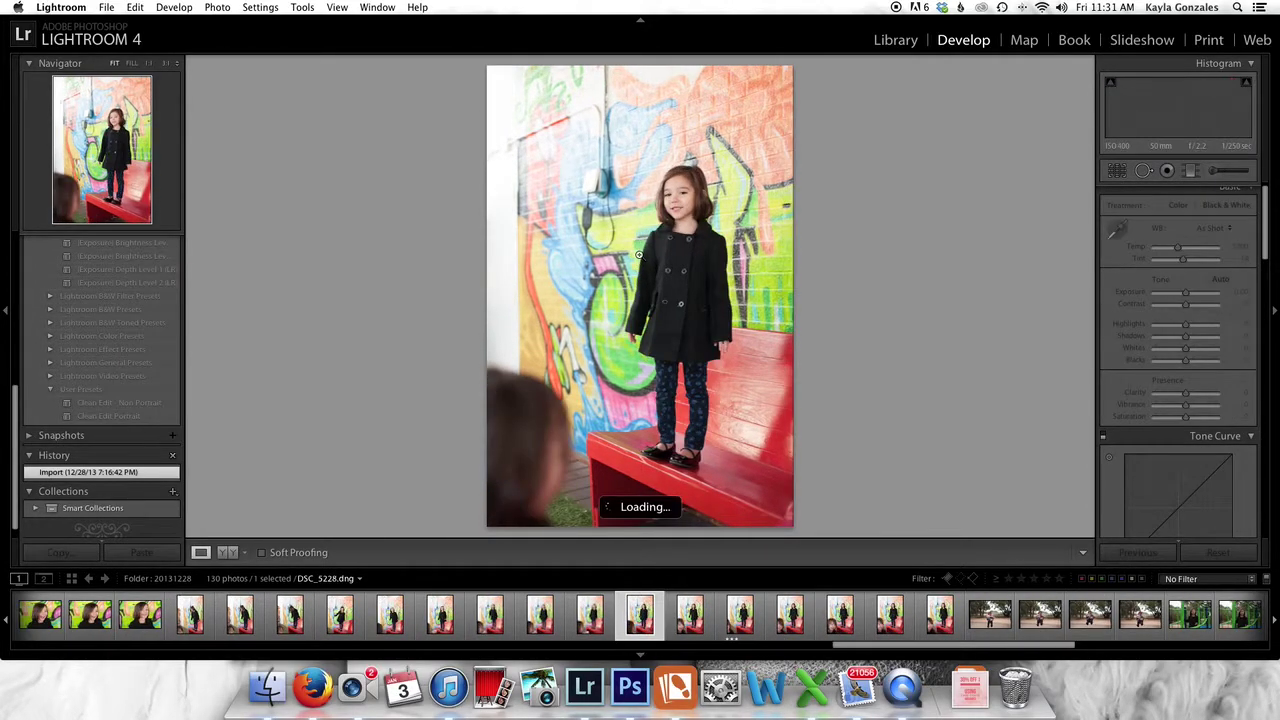
key("Right")
key("Right")
key("Right")
key("Right")
key("Right")
key("Right")
key("Right")
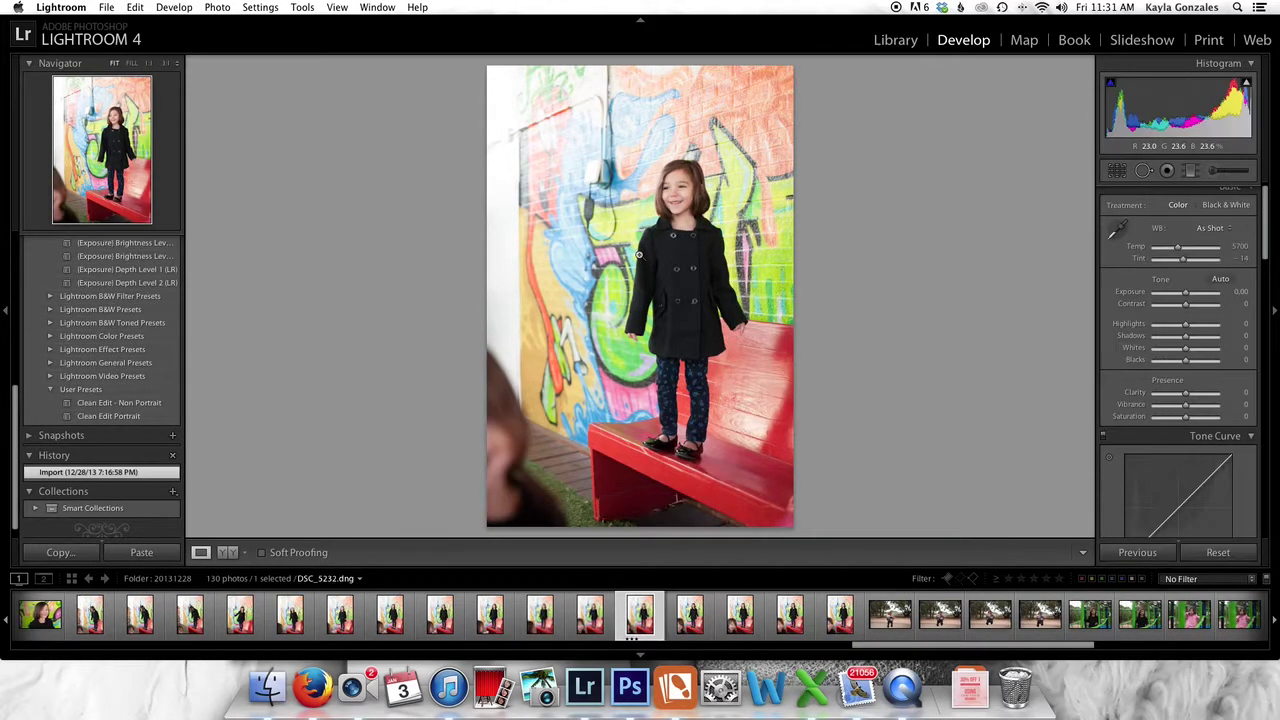
left_click(688, 198)
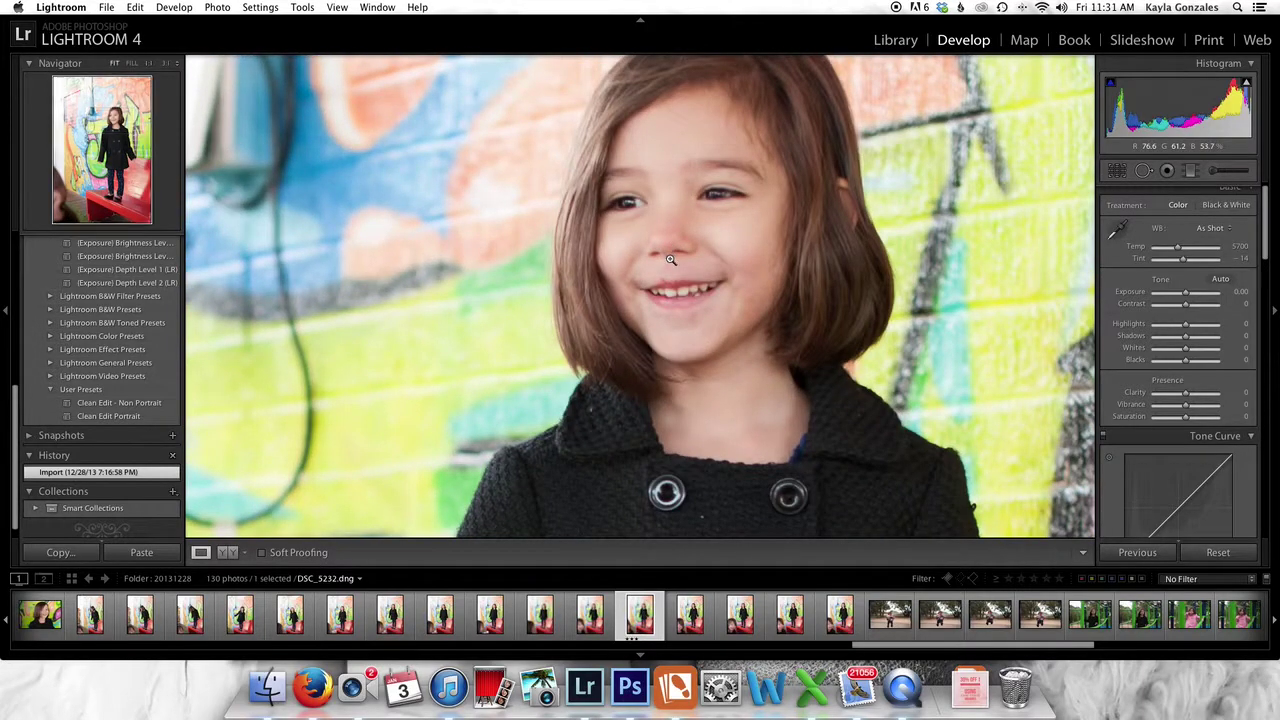
left_click(670, 260)
- Return to DSC_5233, check the face up close, and rate it 3 stars
key("Right")
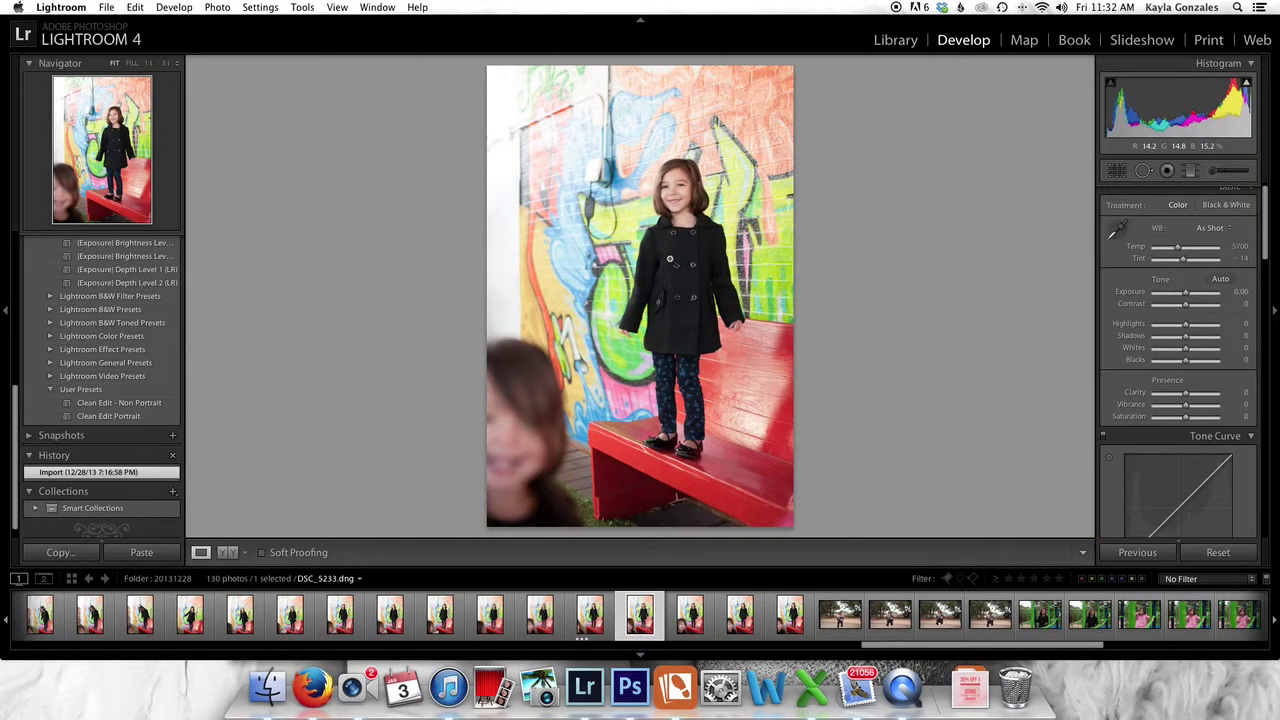
key("Right")
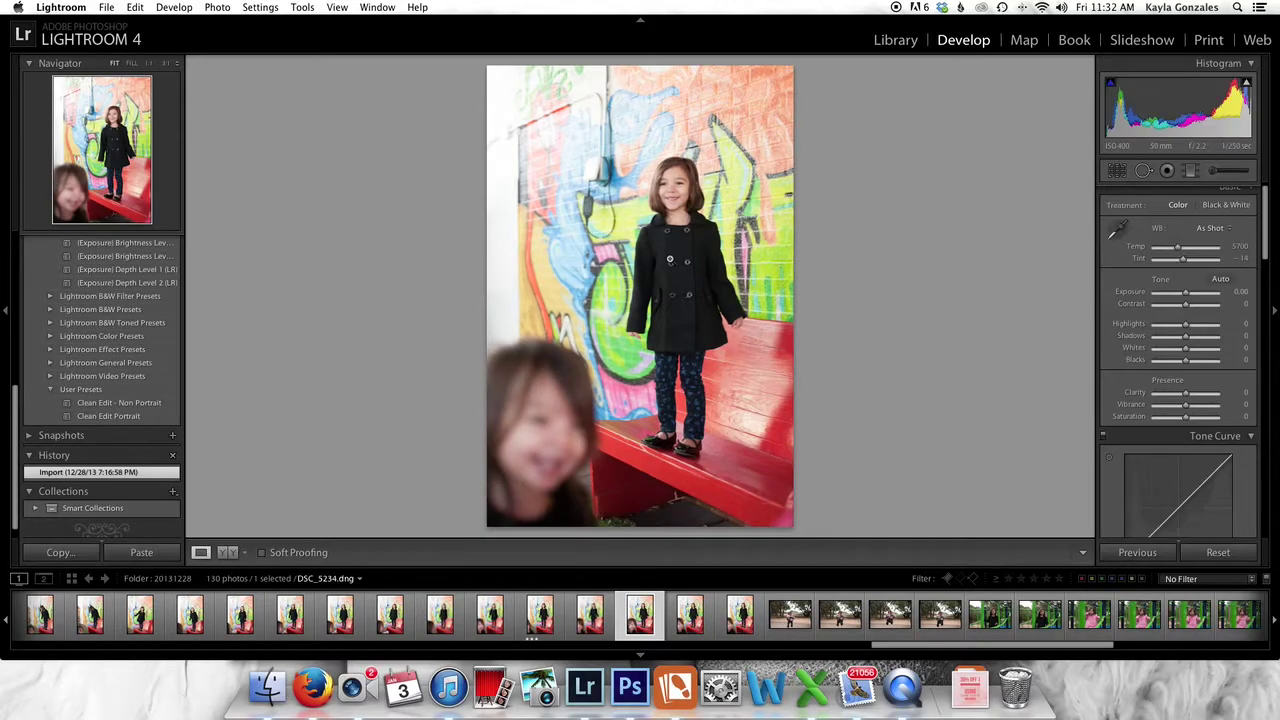
key("Left")
left_click(676, 198)
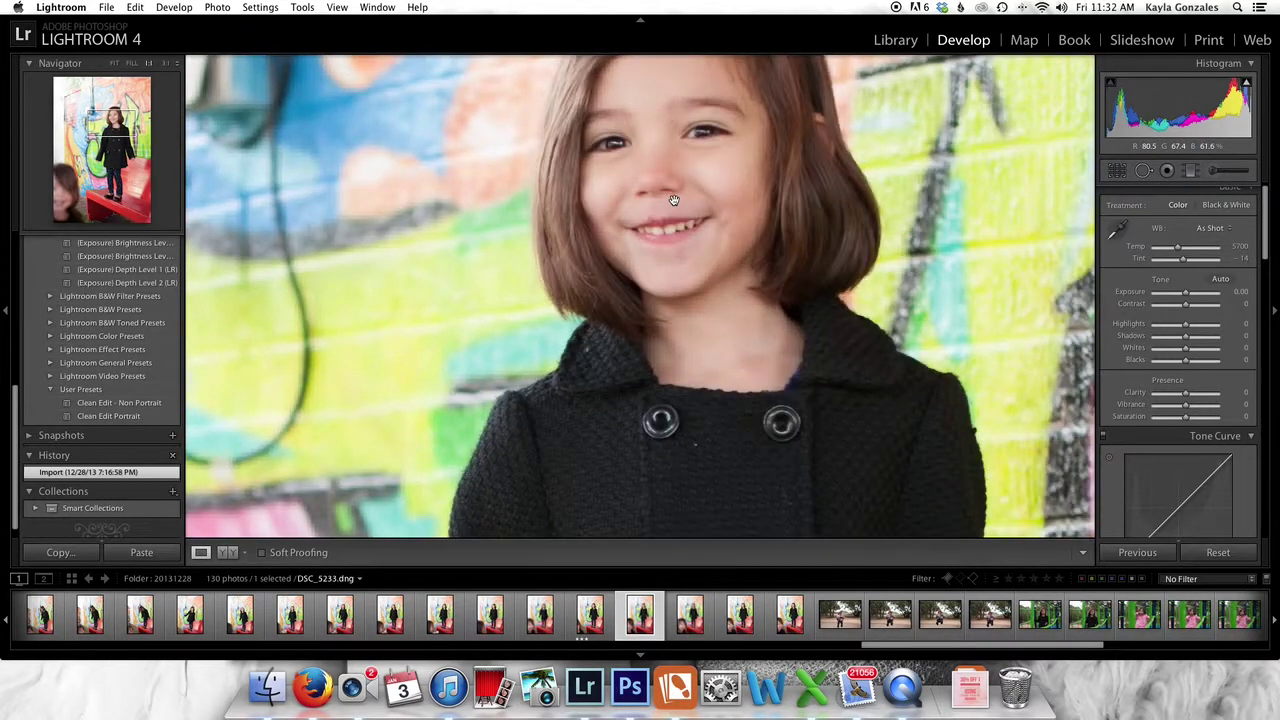
left_click(674, 176)
key("3")
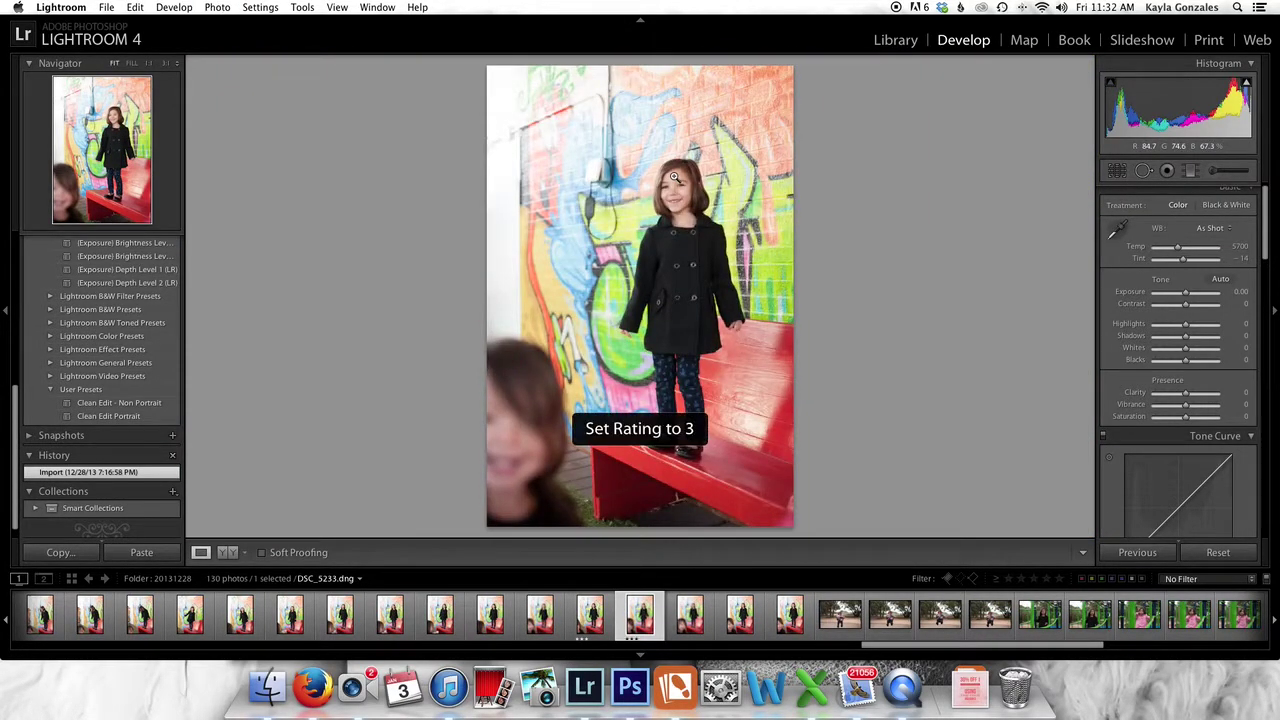
- Check DSC_5234's face at 1:1 zoom and rate it 3 stars
key("Right")
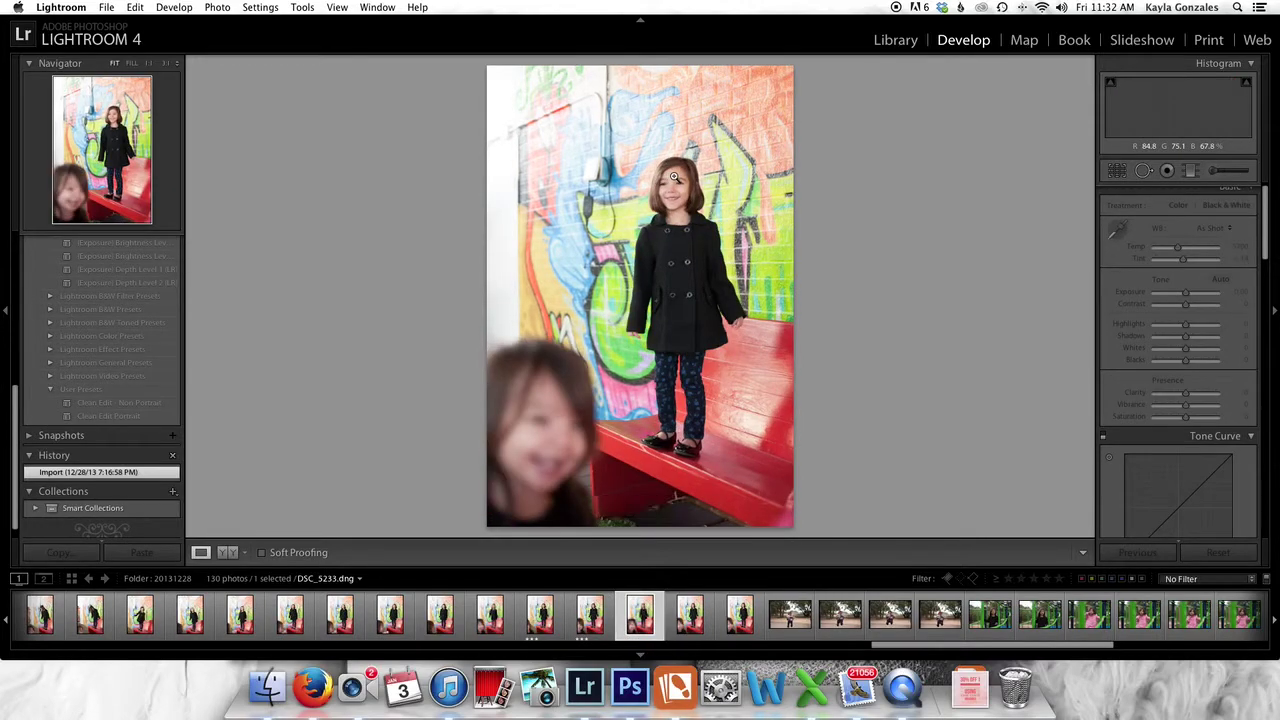
key("Left")
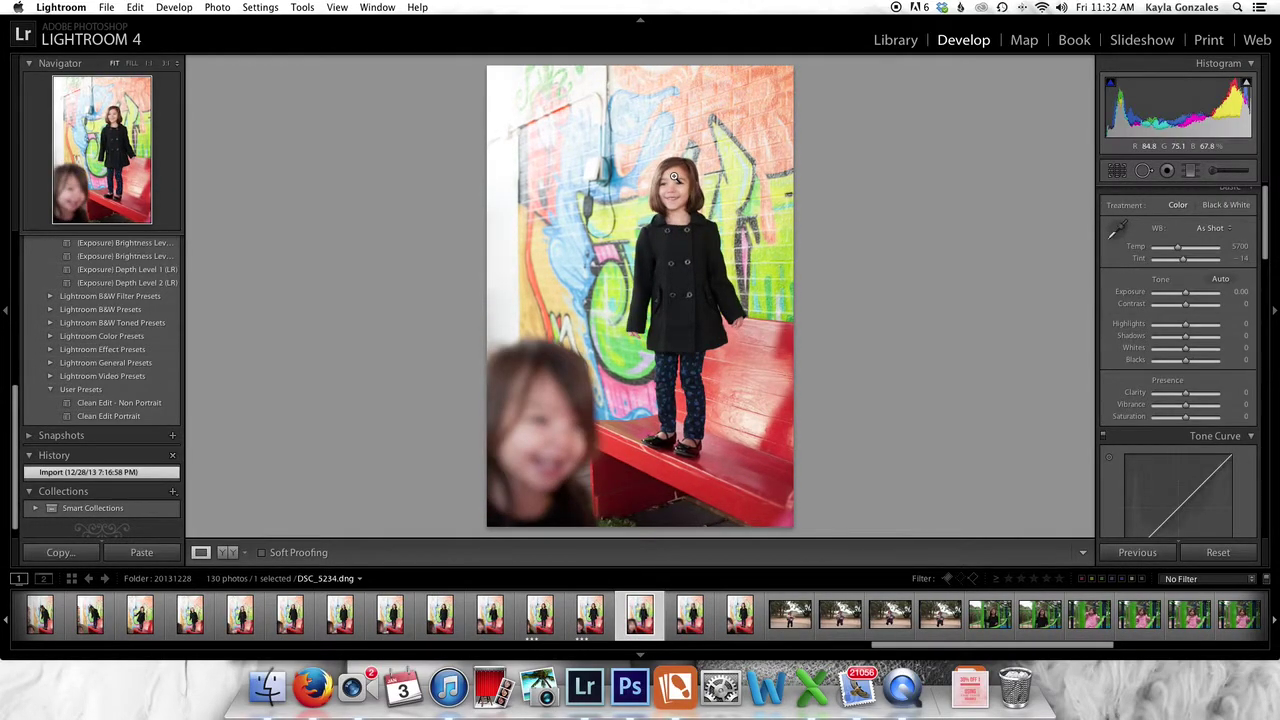
left_click(672, 200)
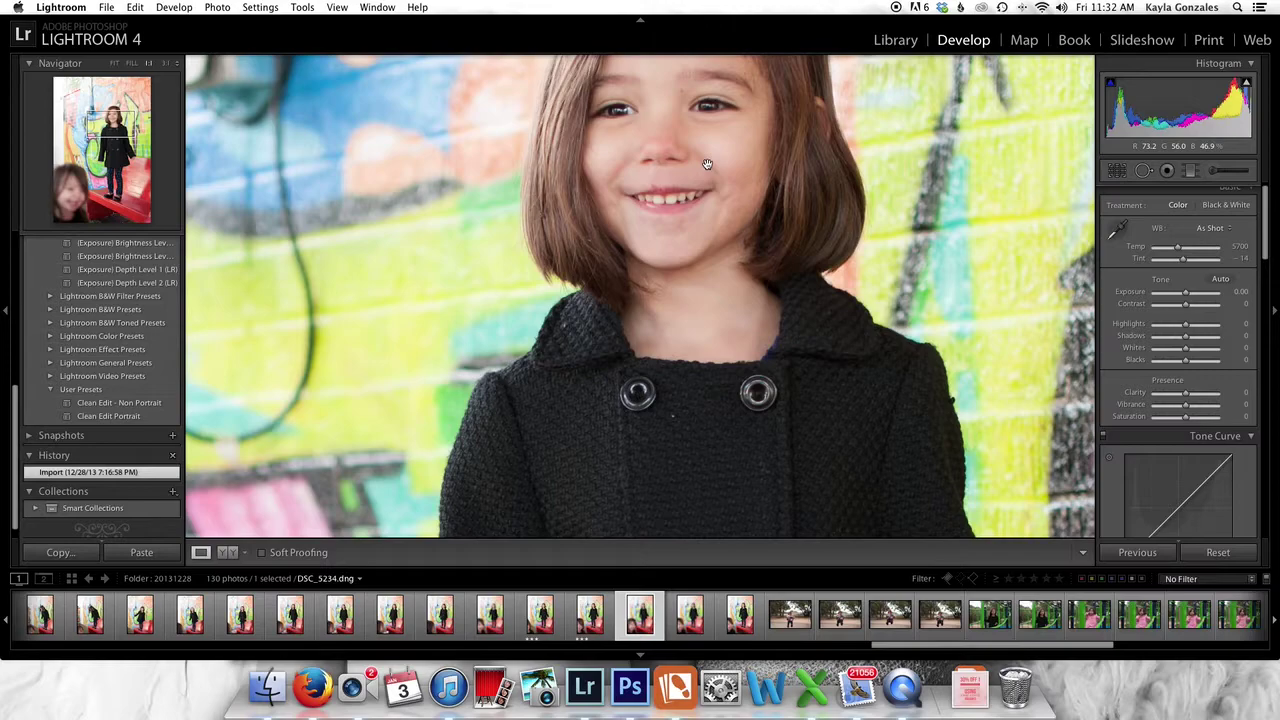
key("3")
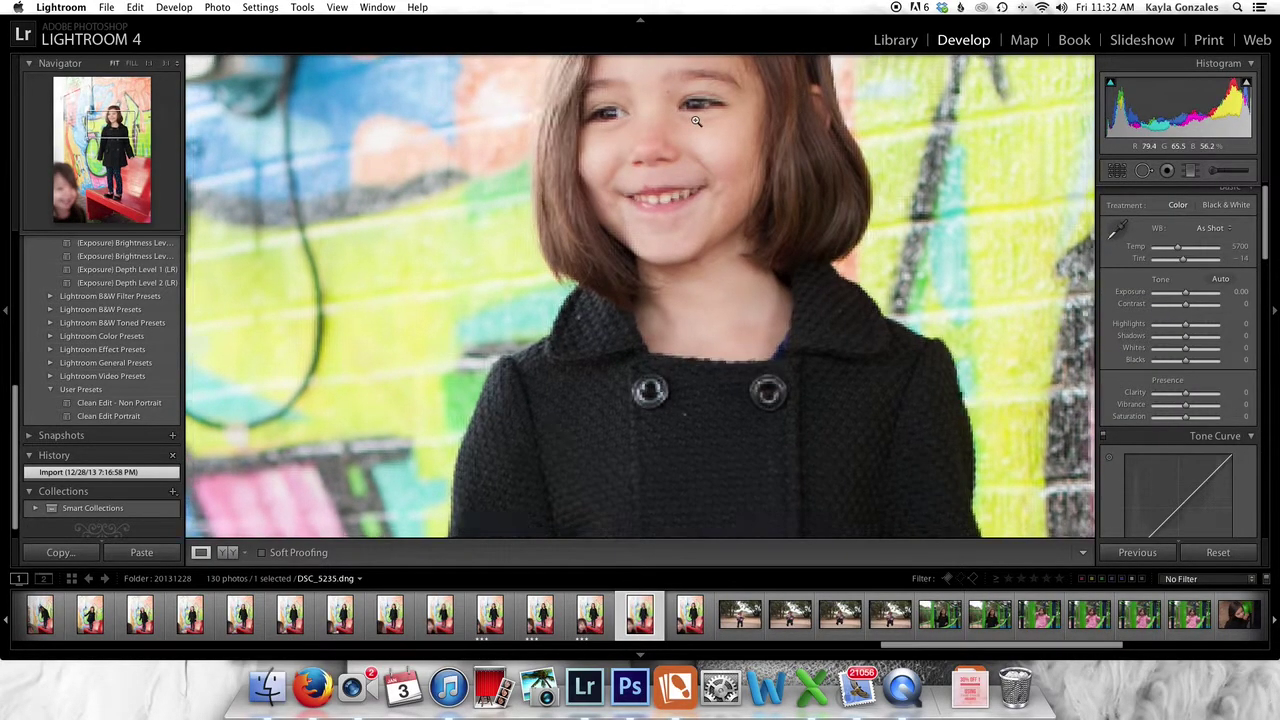
left_click(698, 123)
key("Left")
key("Right")
key("Right")
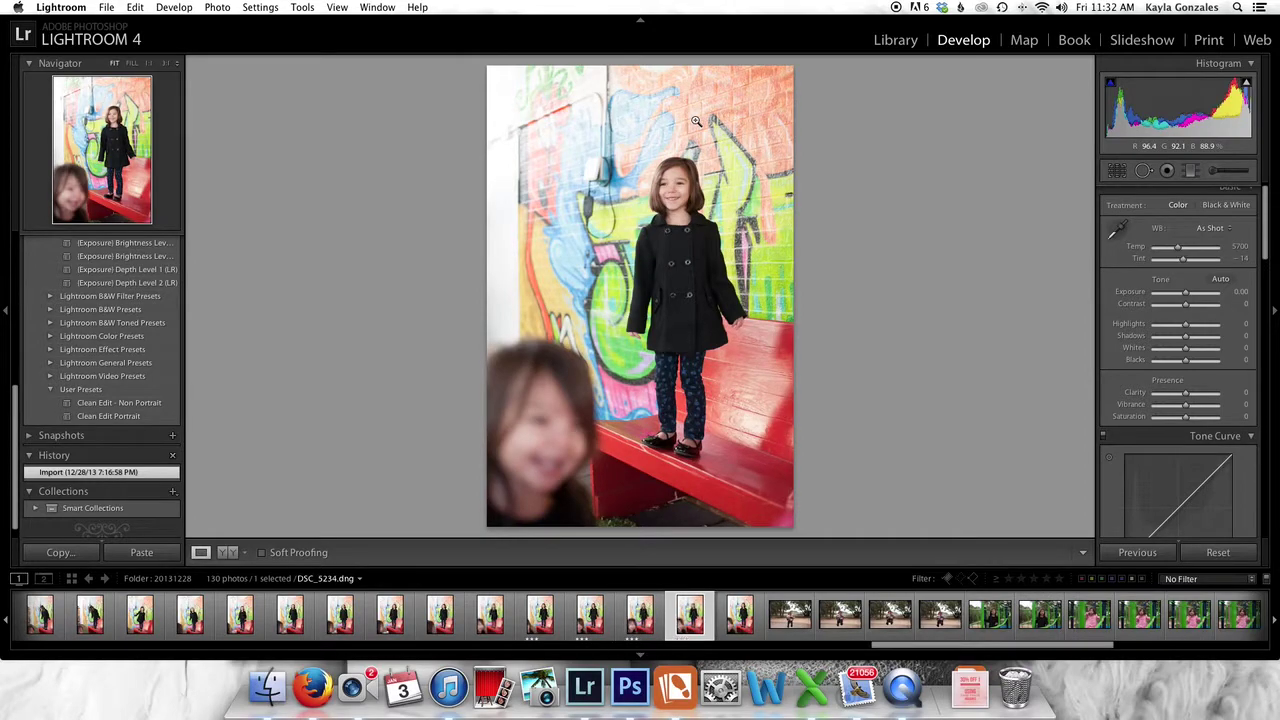
key("Left")
key("Right")
key("Right")
- Skip ahead to the pink-coat playground shots and rate the first keeper 3 stars
key("Right")
key("Right")
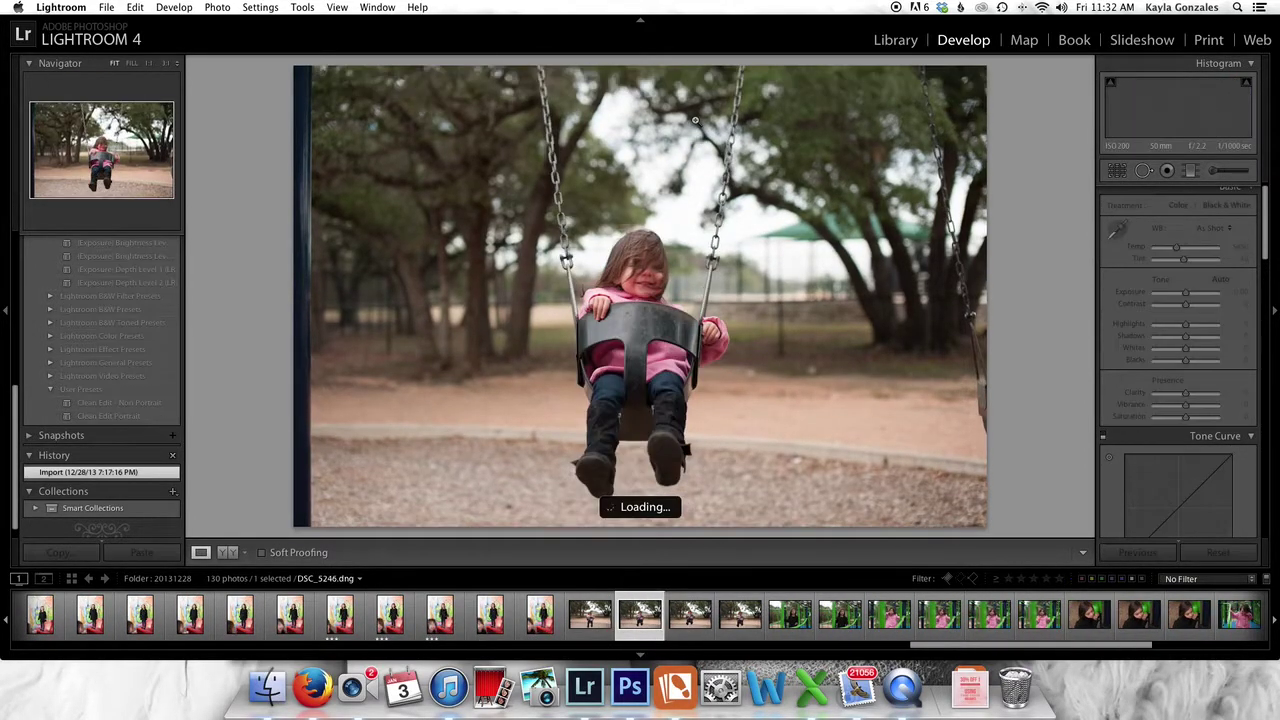
key("Right")
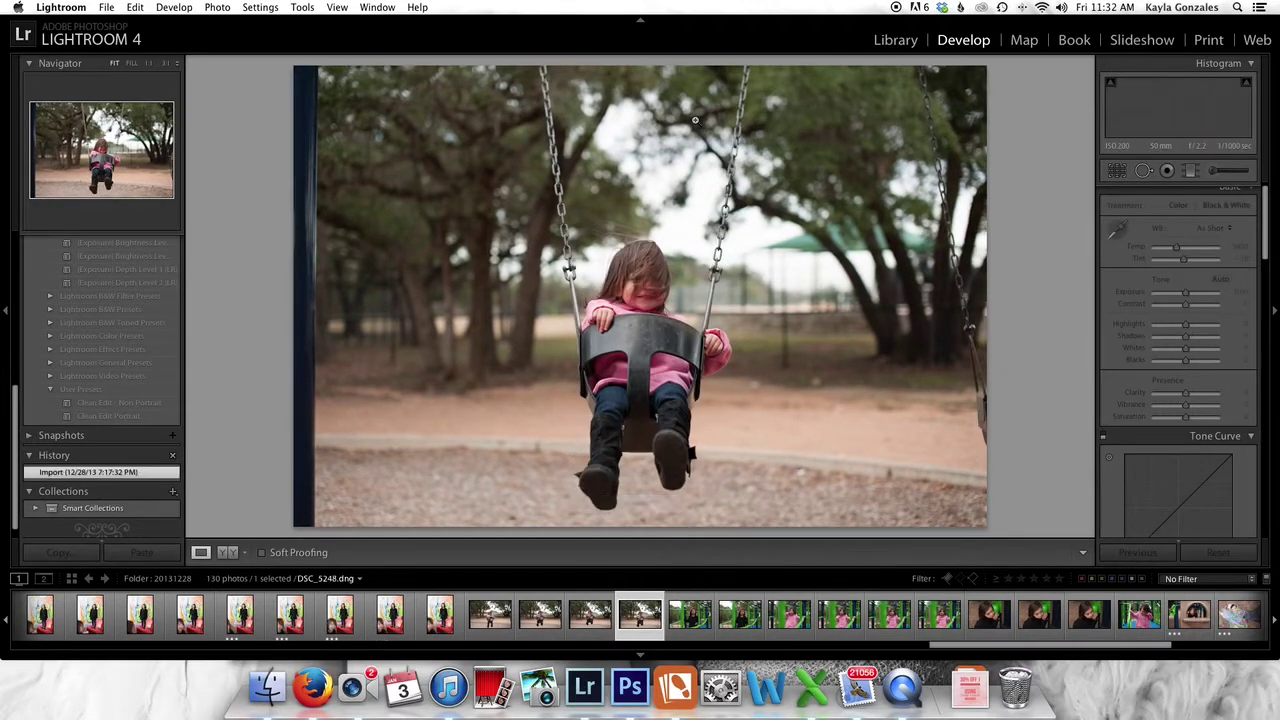
key("Right")
key("Right")
key("Right")
key("Right")
key("Right")
key("Right")
key("Right")
key("Right")
key("Right")
key("Right")
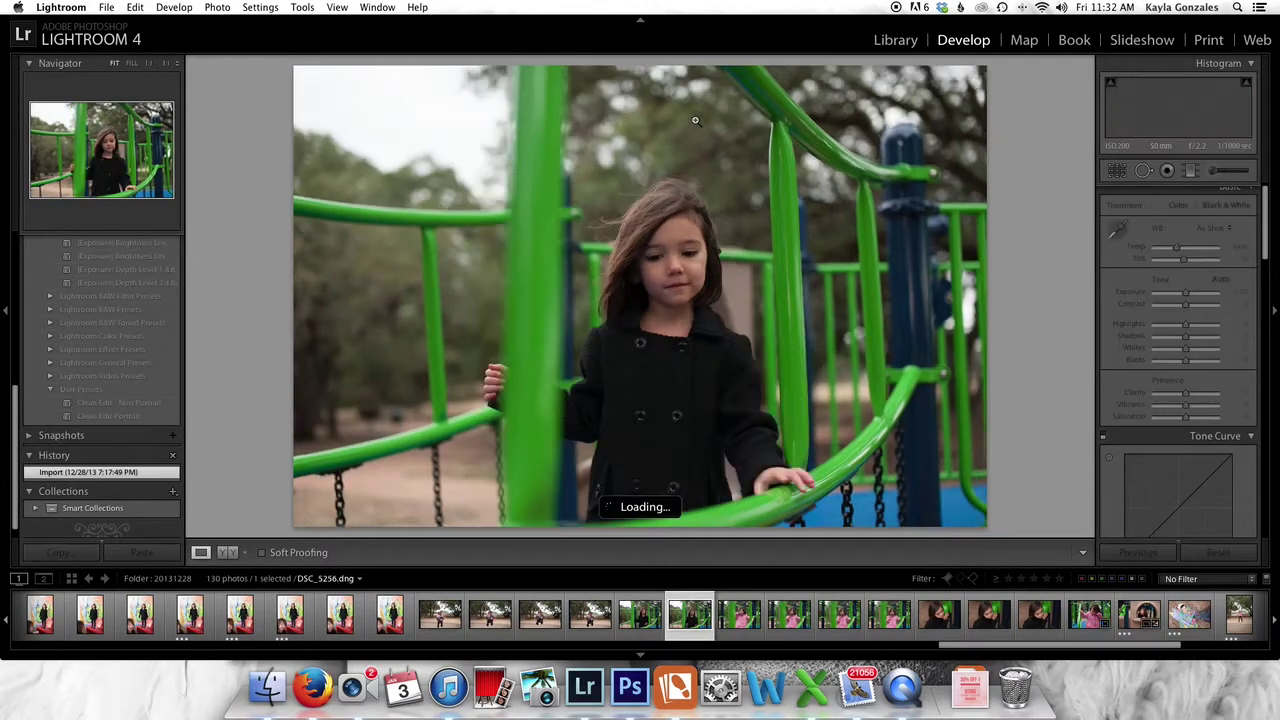
key("Right")
key("Right")
key("Right")
key("Right")
key("Right")
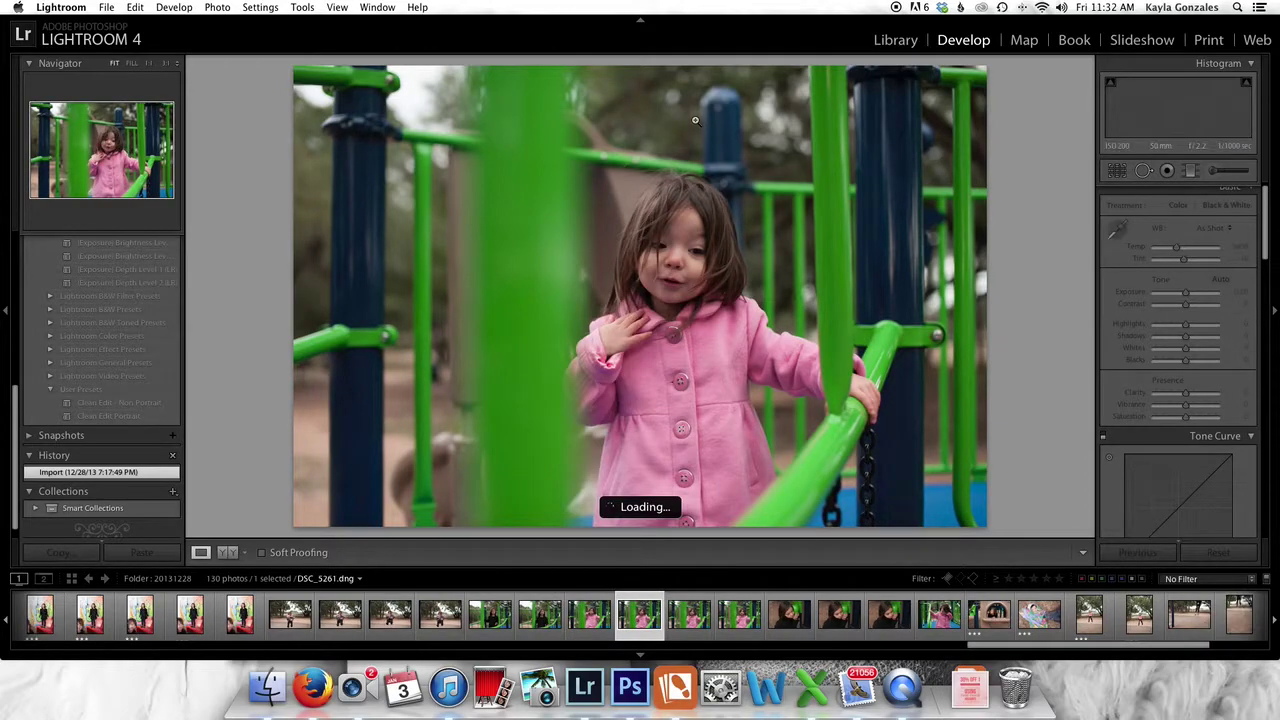
key("Right")
key("Right")
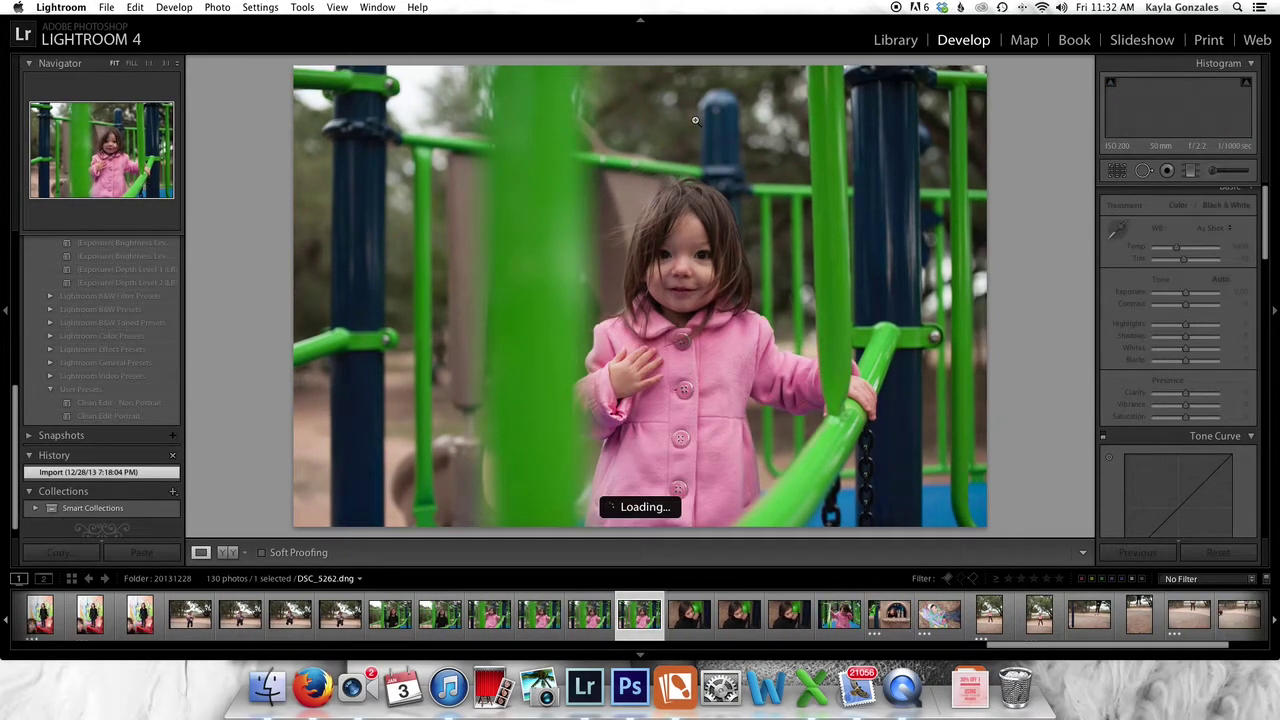
key("3")
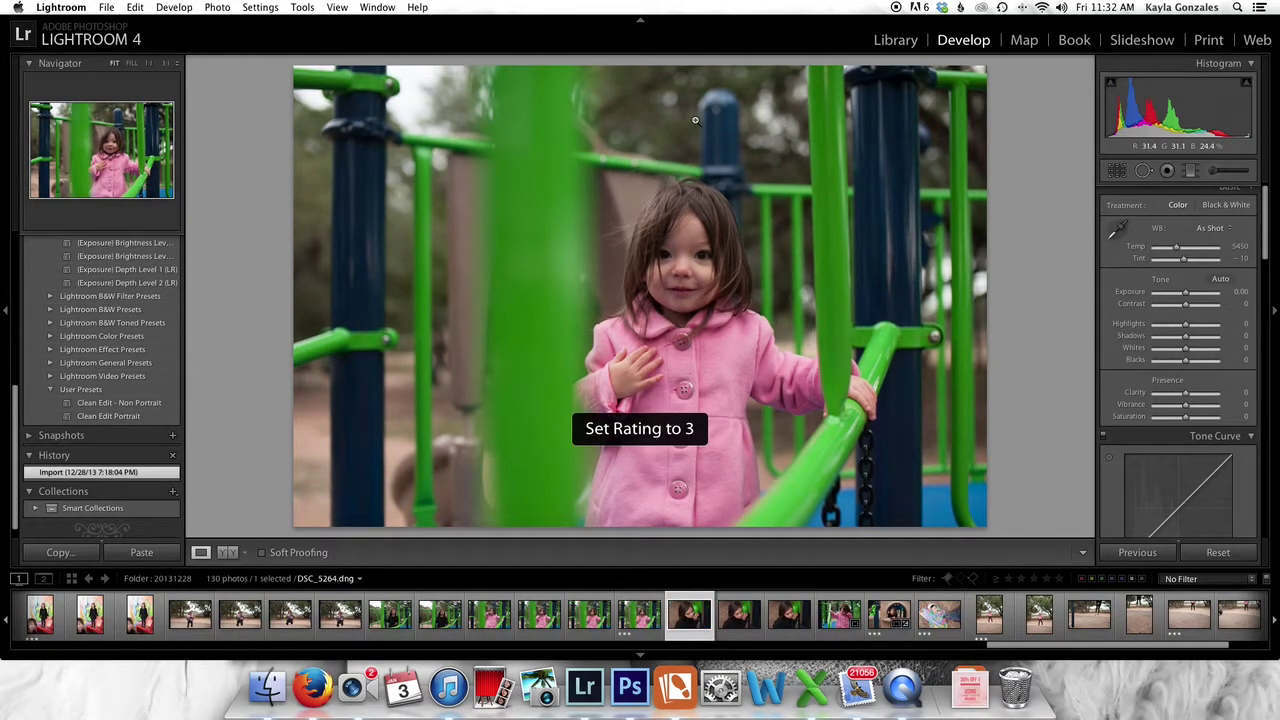
- Rate another pink-coat playground shot 3 stars and advance to the baby photo DSC_5280
key("Right")
key("Right")
key("Right")
key("Right")
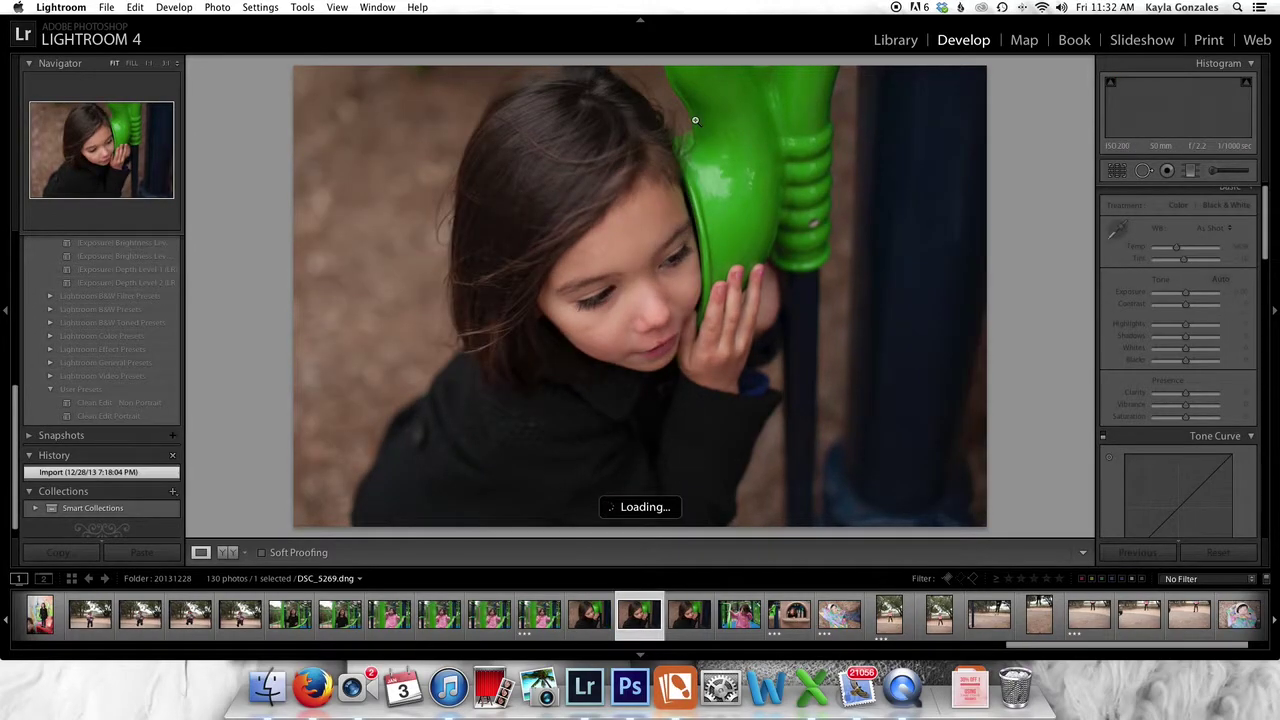
key("Right")
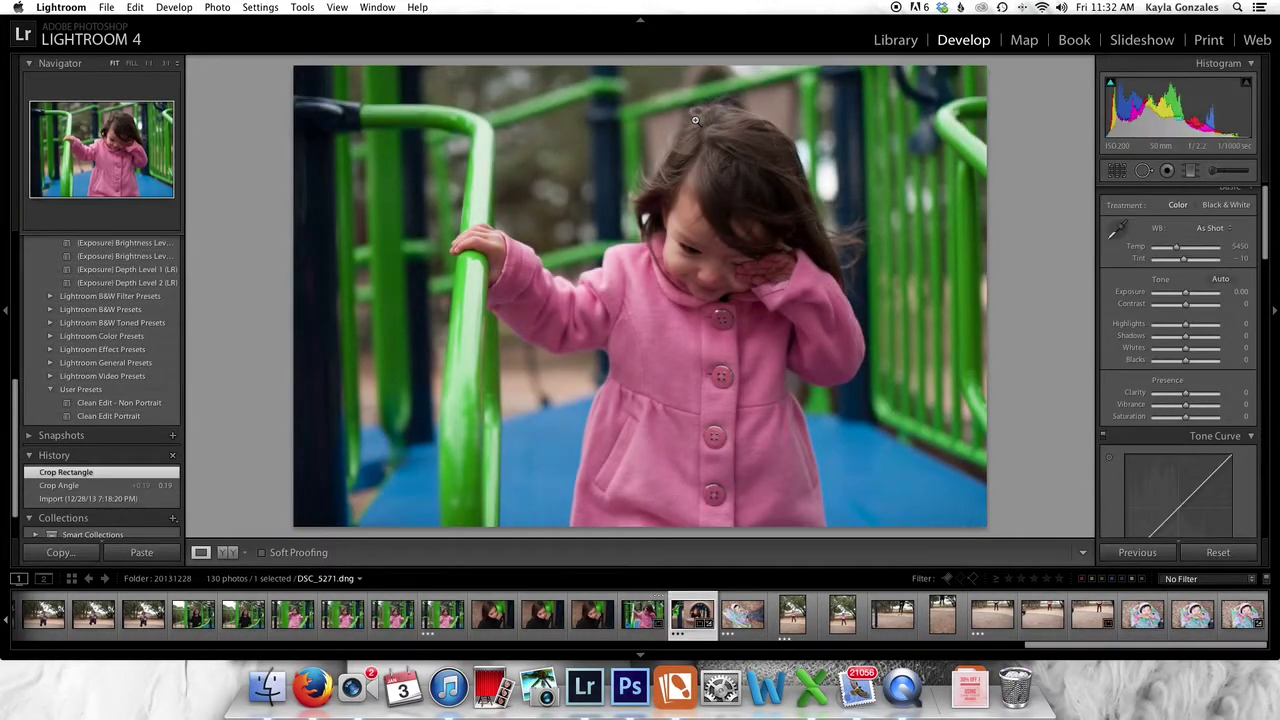
key("Right")
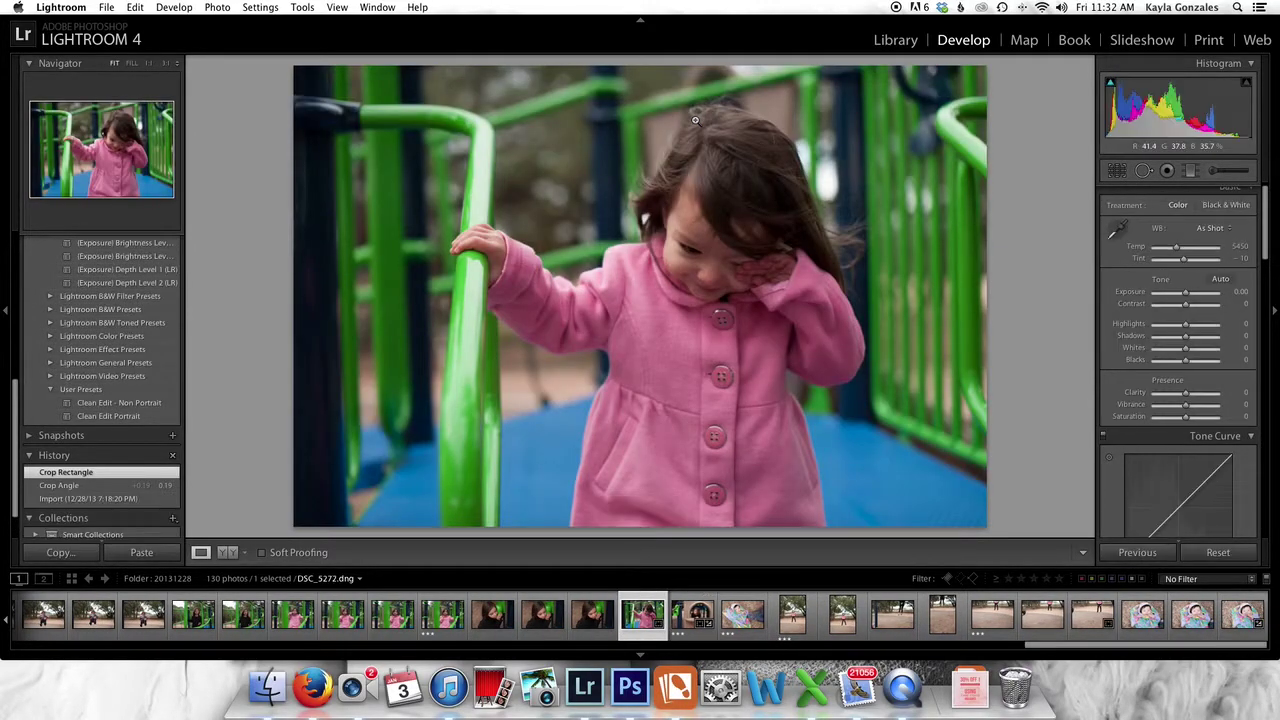
key("3")
key("Right")
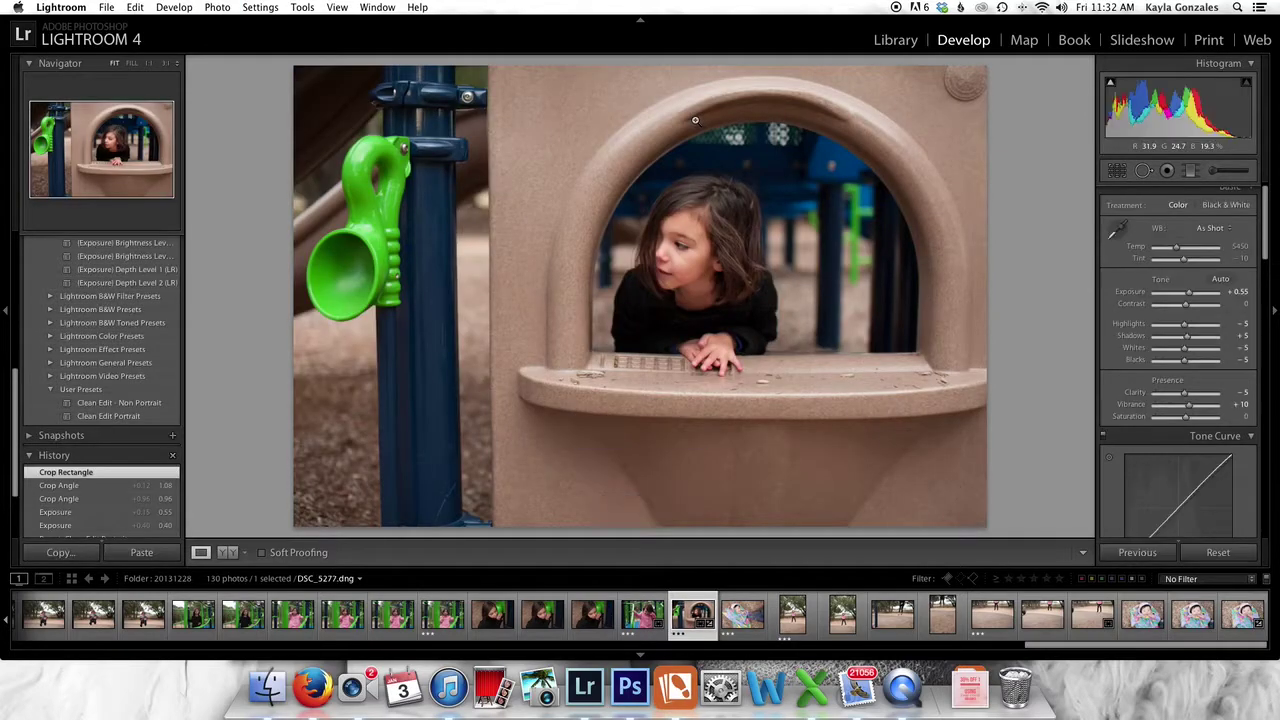
key("Right")
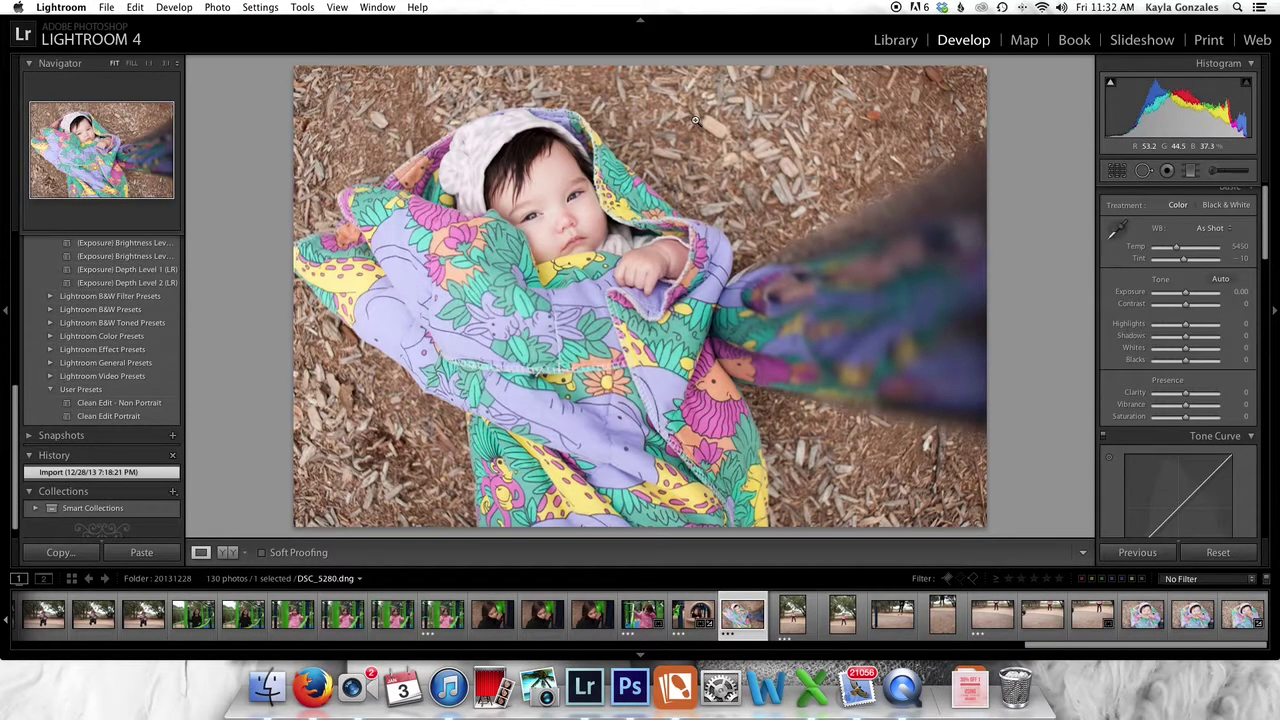
key("Right")
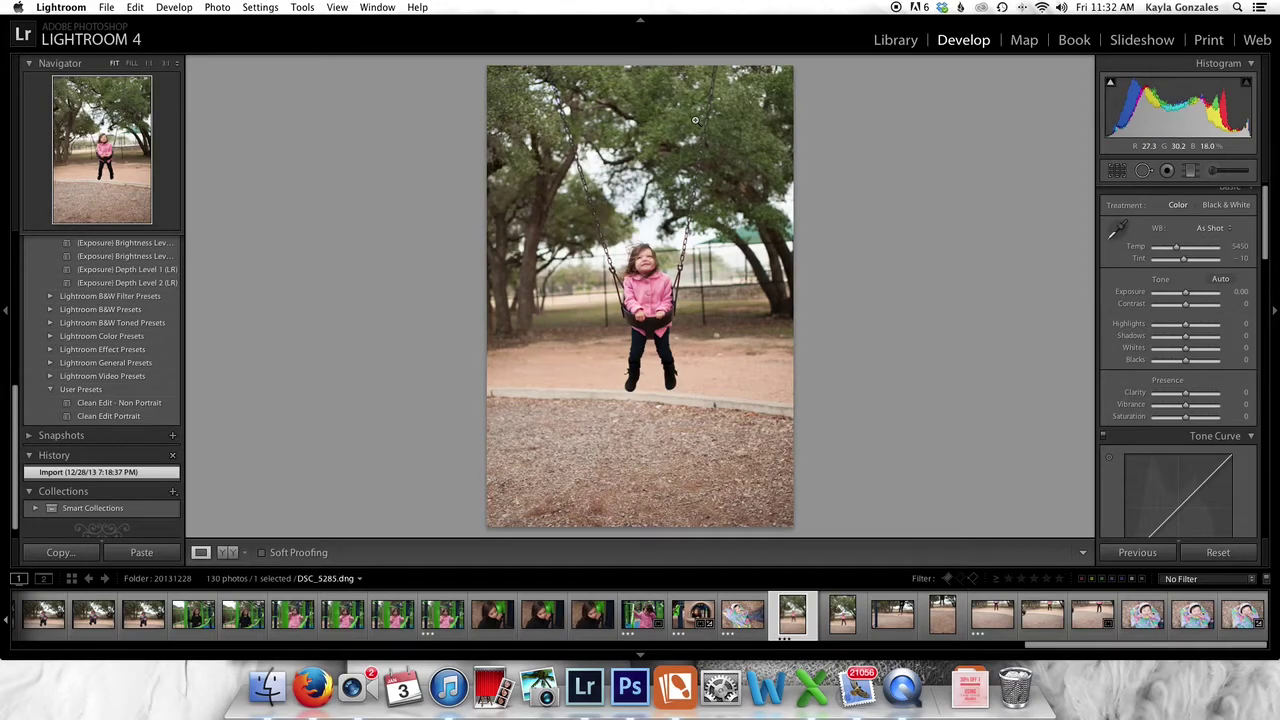
- Check the first swing photo's focus at 1:1 zoom, then move through the following frames
key("Right")
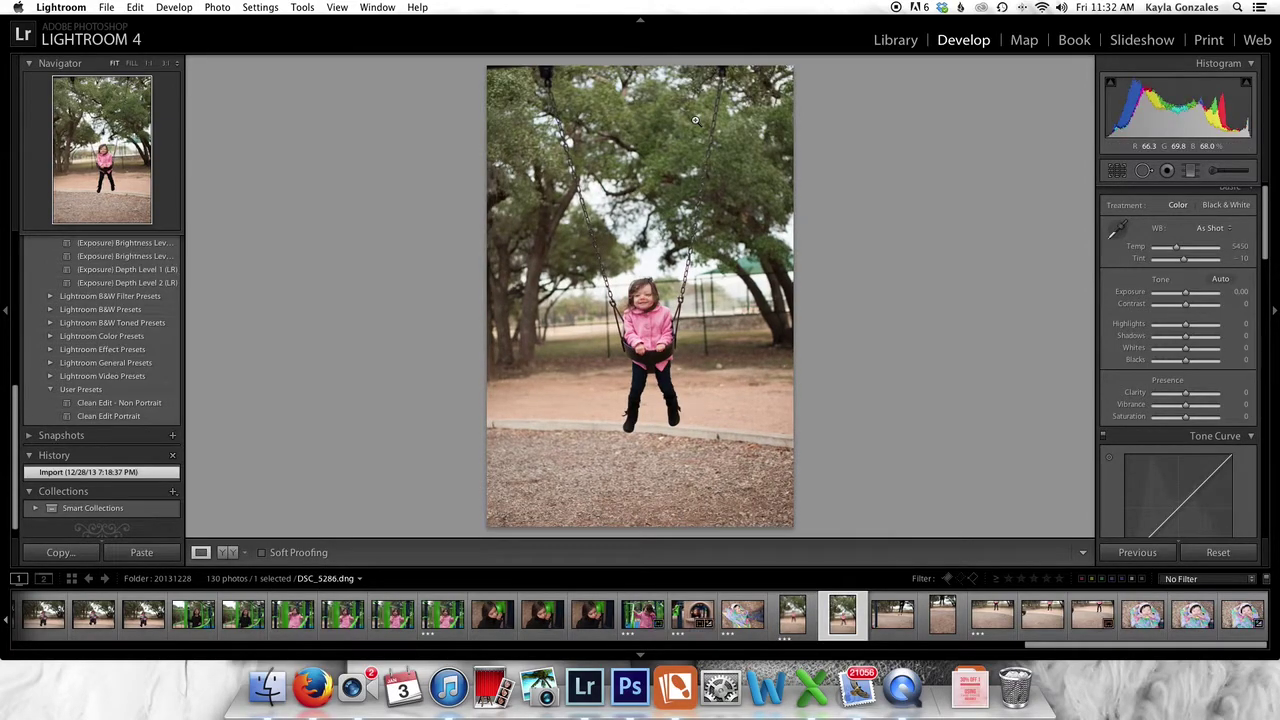
left_click(641, 305)
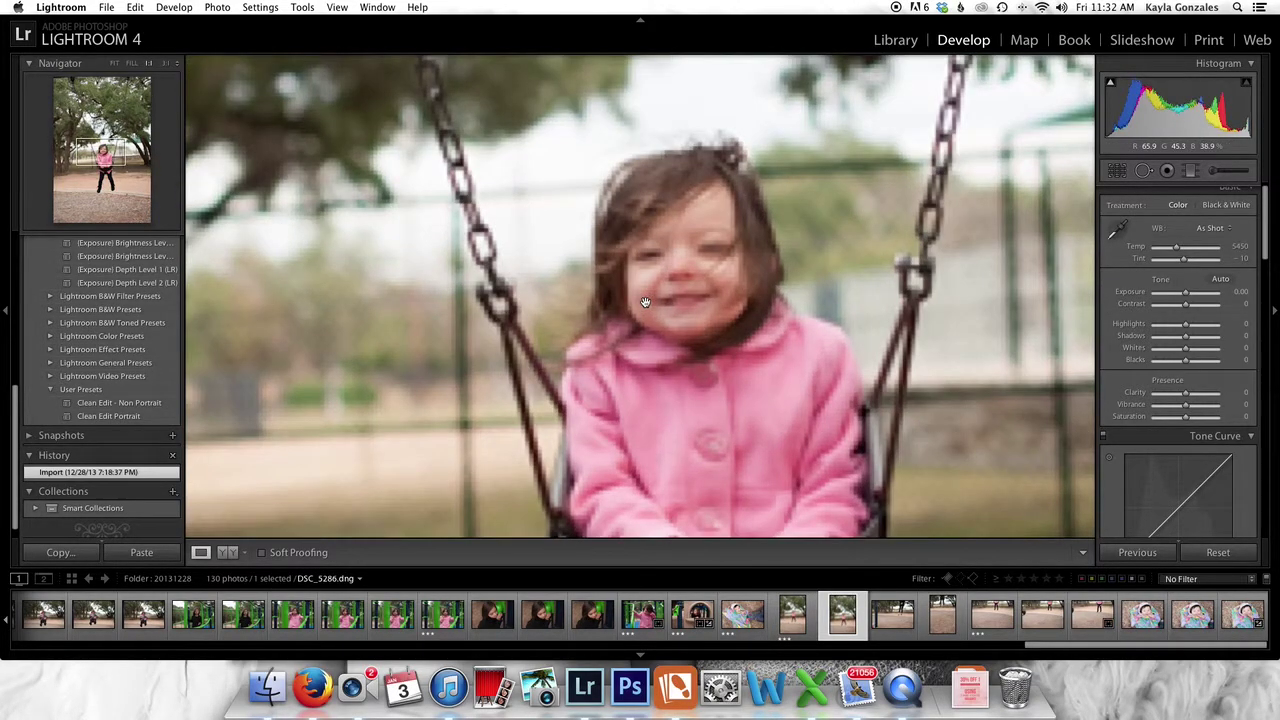
key("Left")
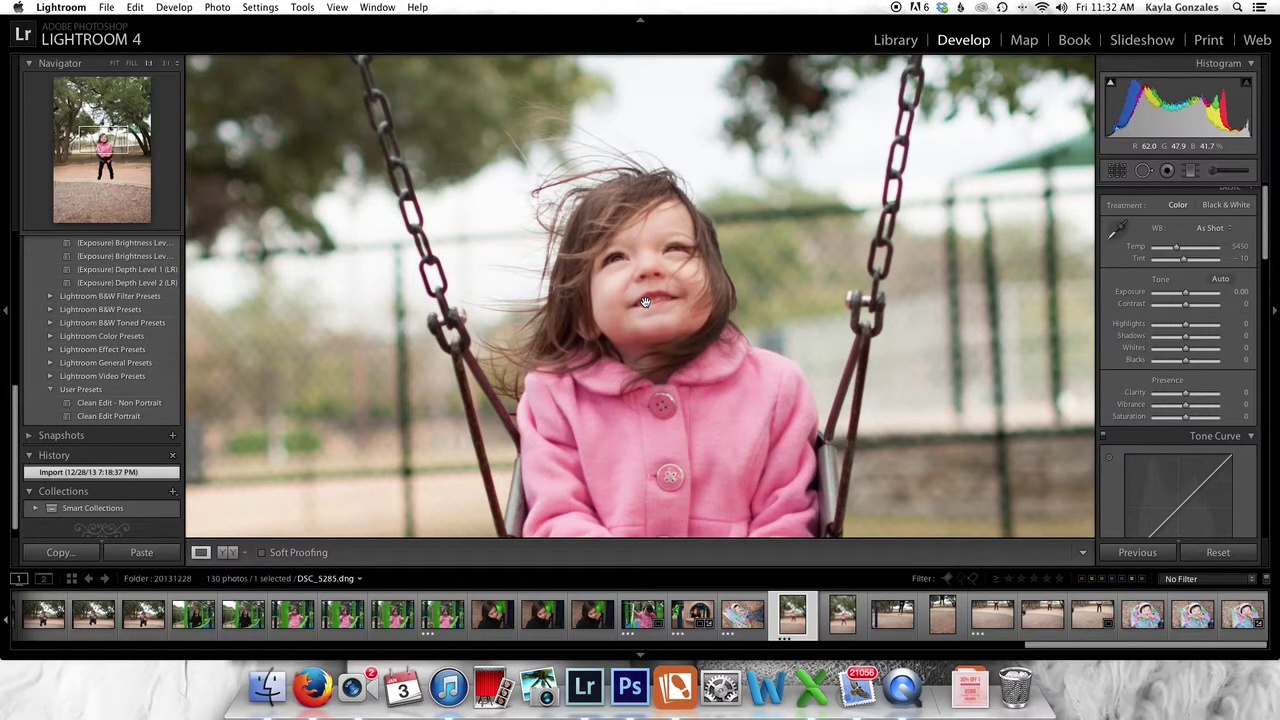
left_click(670, 287)
key("Right")
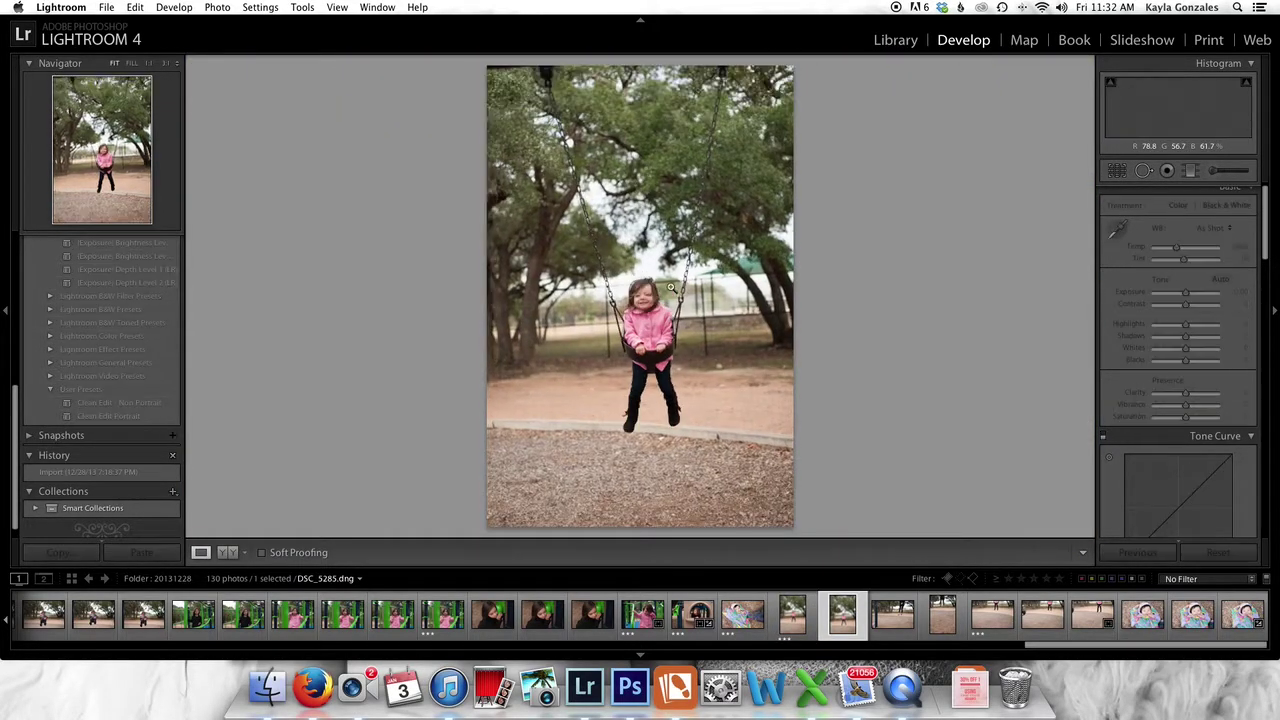
key("Right")
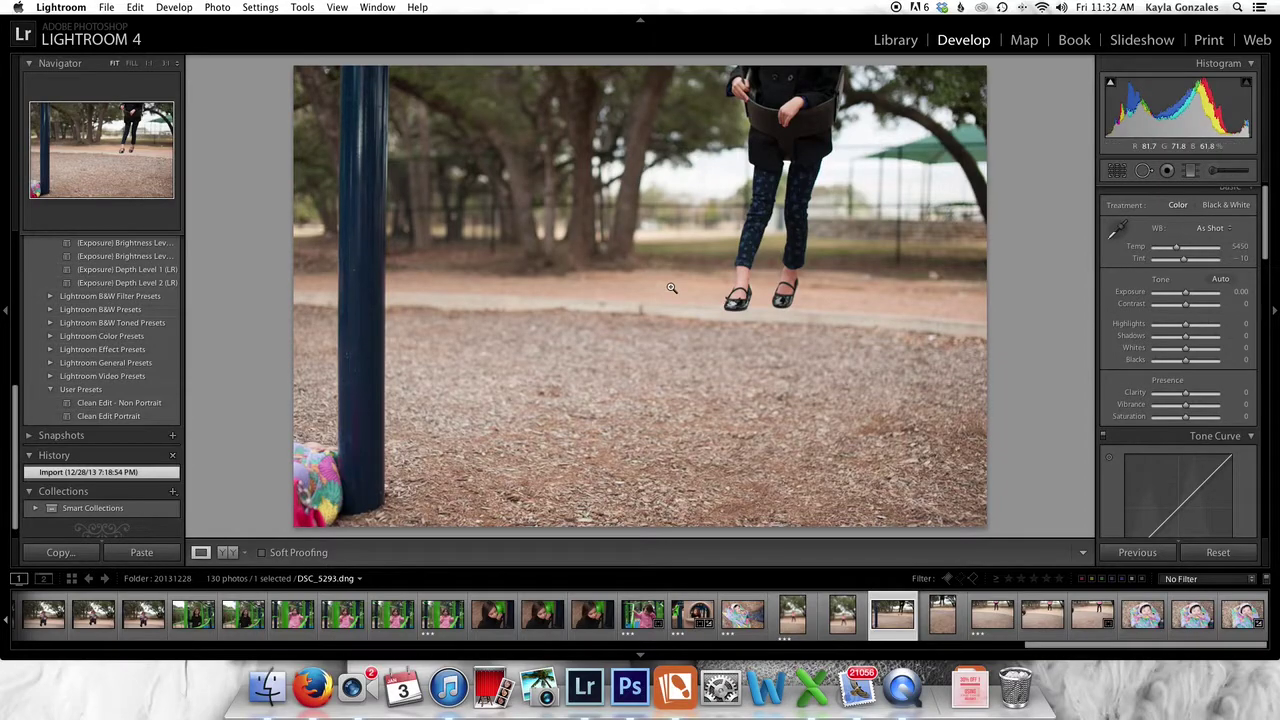
key("Right")
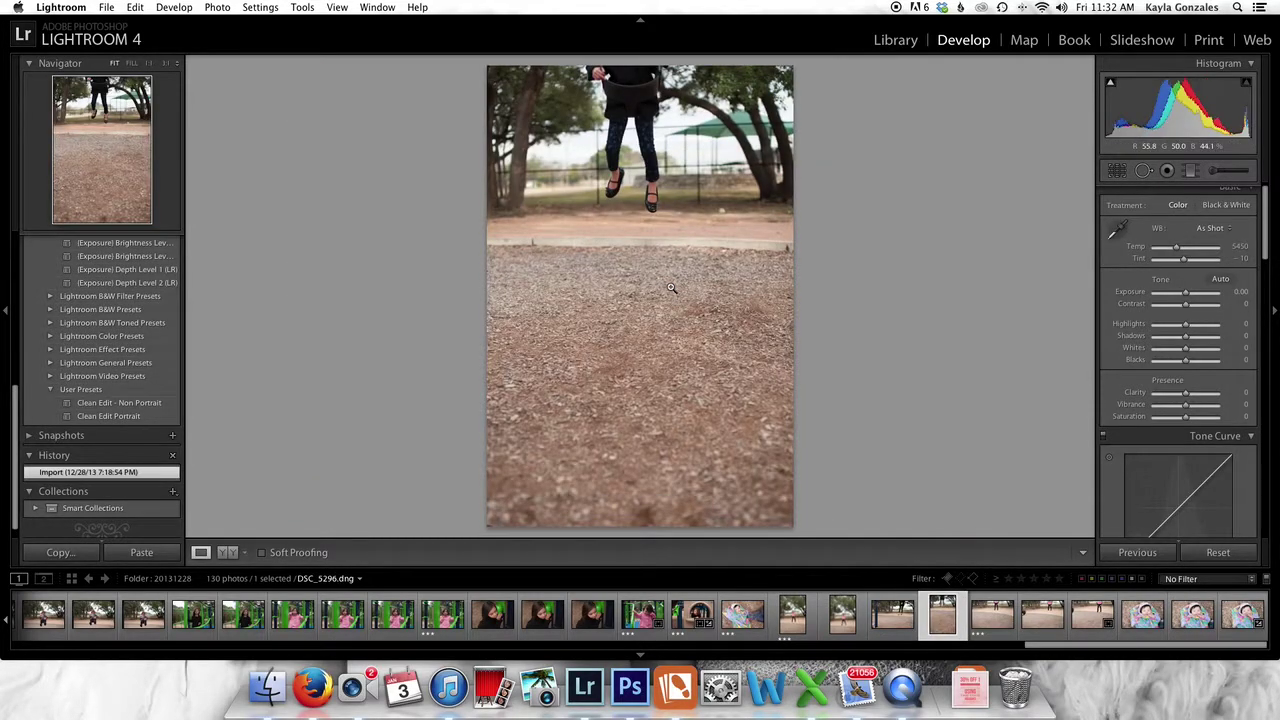
key("Right")
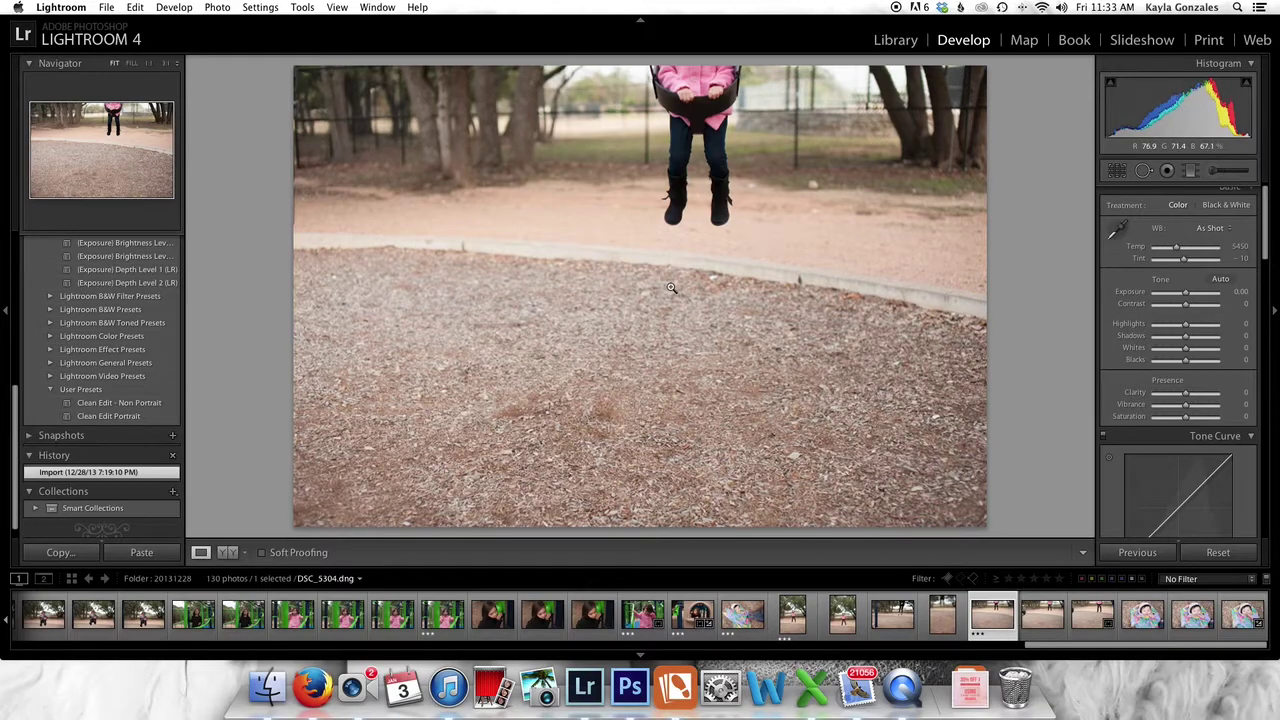
- Compare swing shots DSC_5304 and DSC_5305 up close and open Crop Overlay on DSC_5305
key("Right")
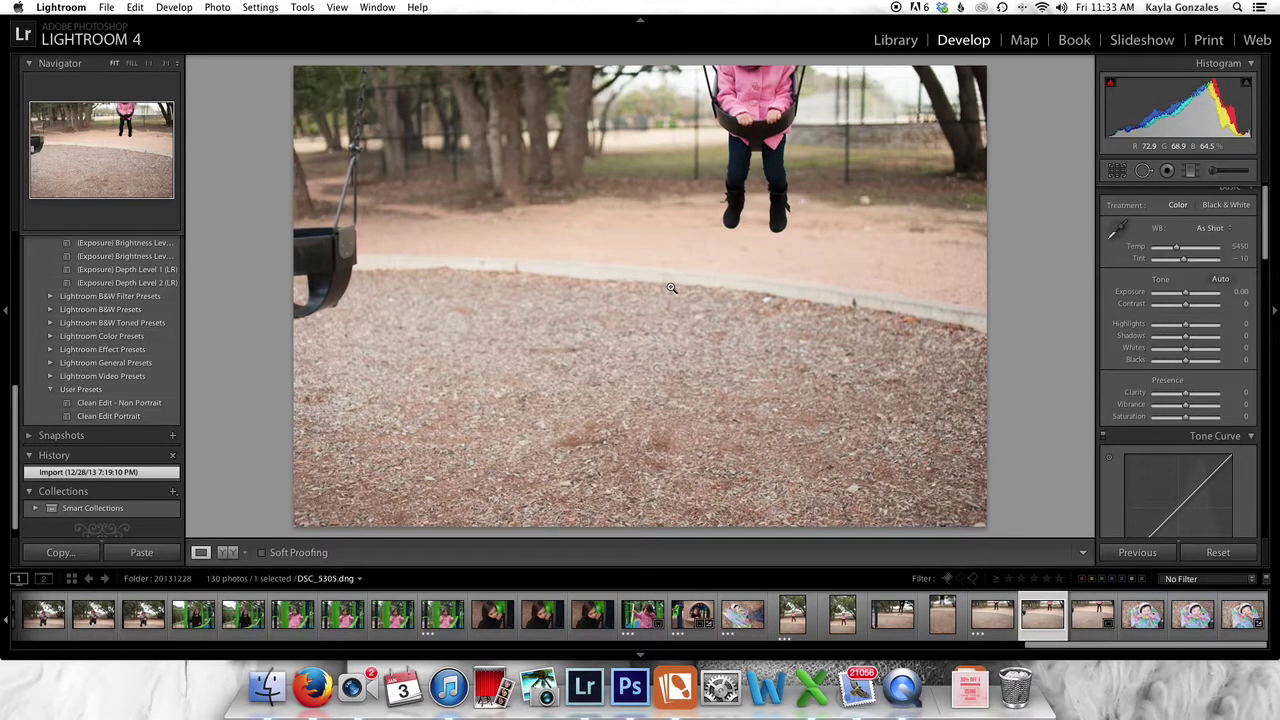
key("Left")
key("Right")
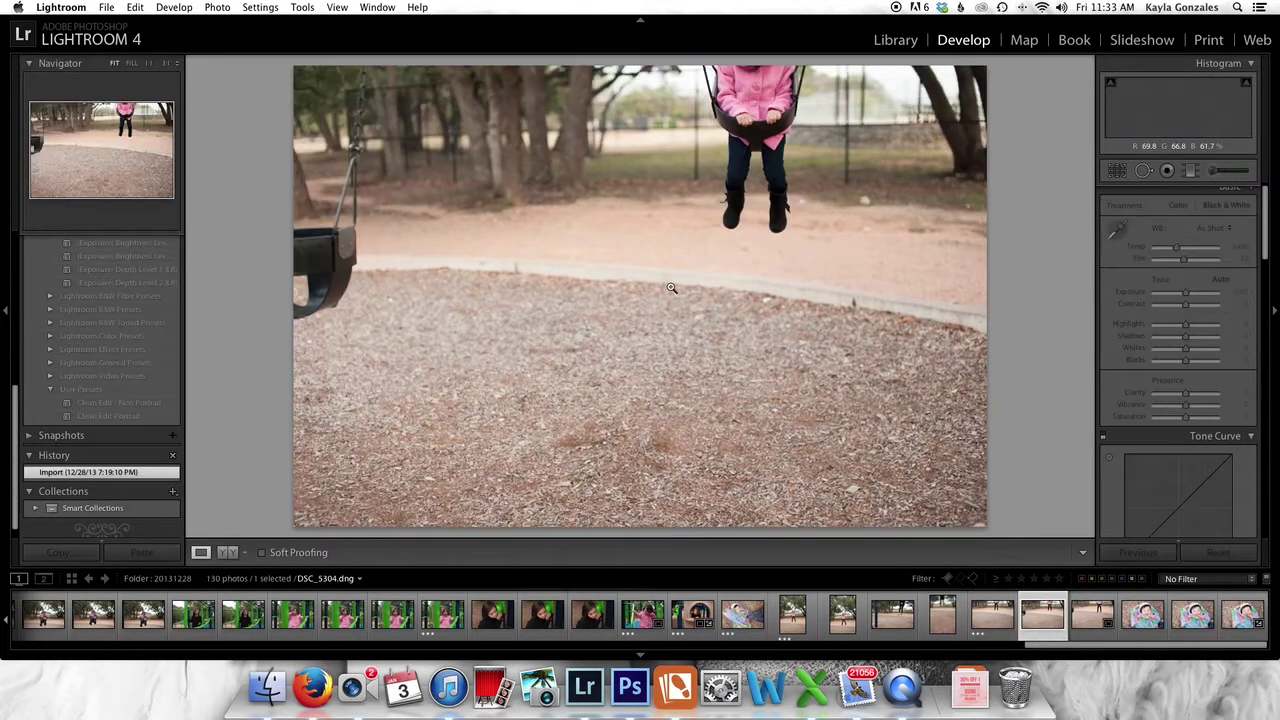
left_click(762, 119)
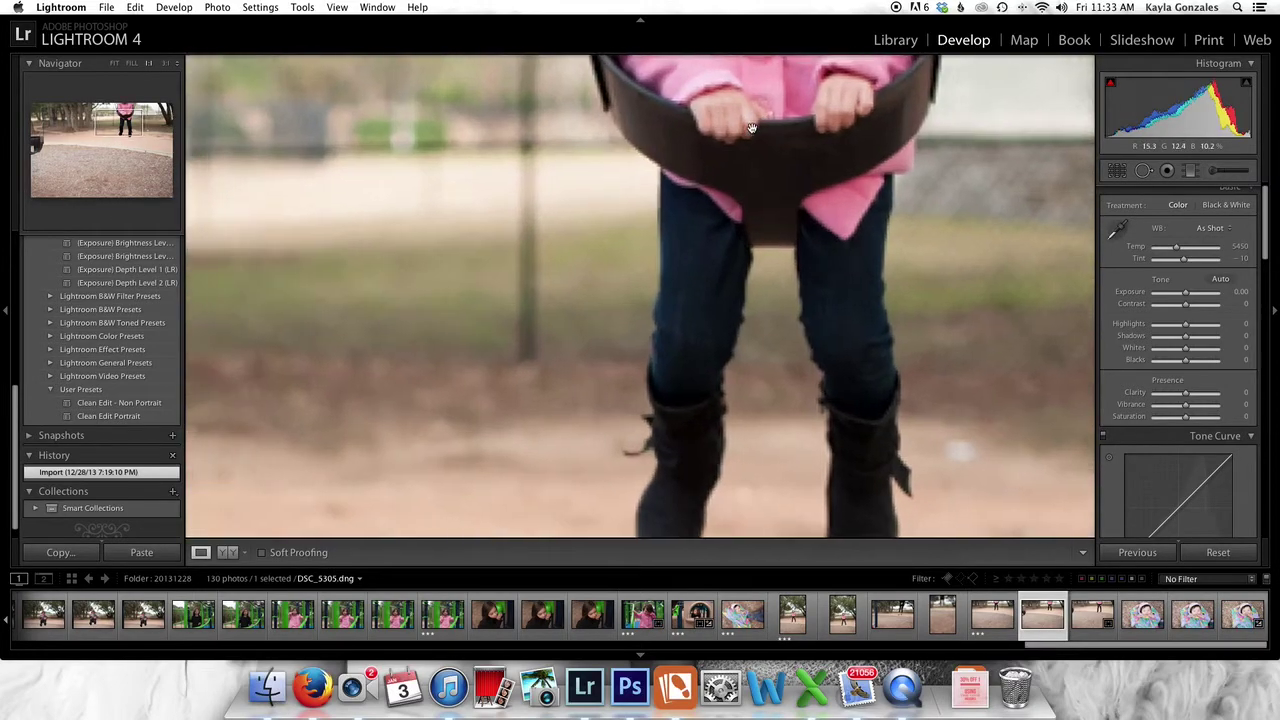
left_click(751, 131)
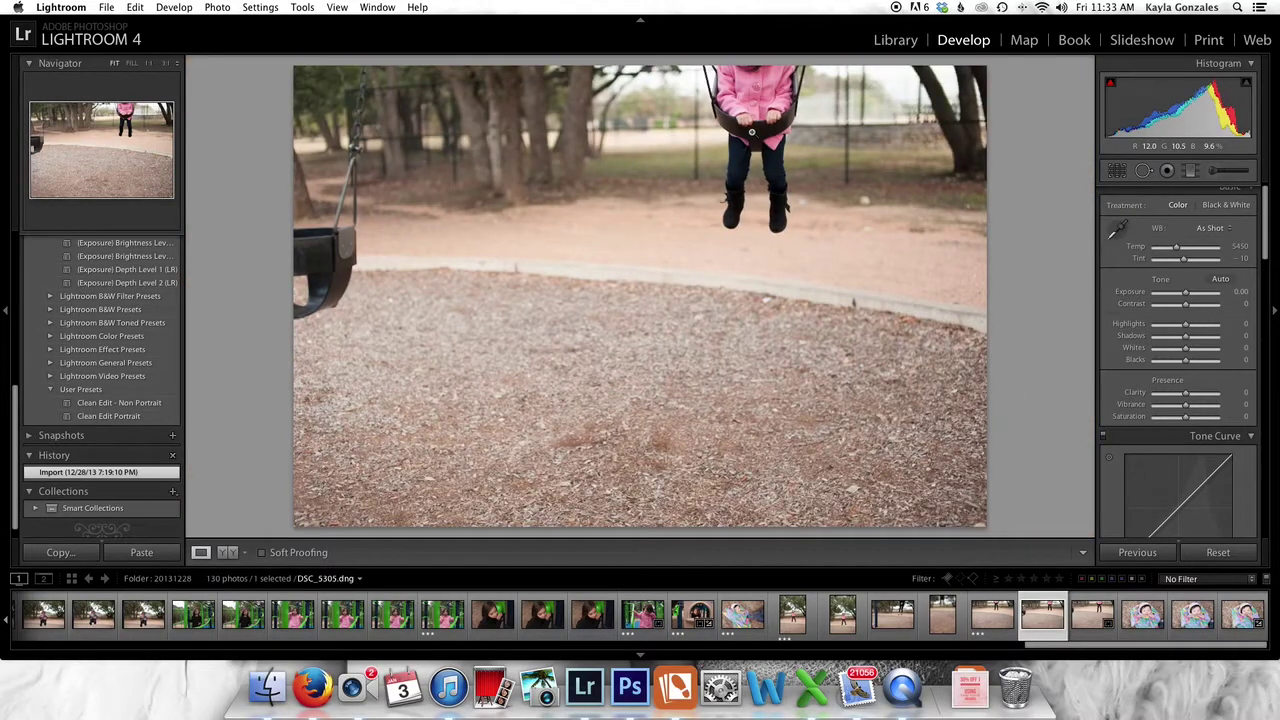
key("Left")
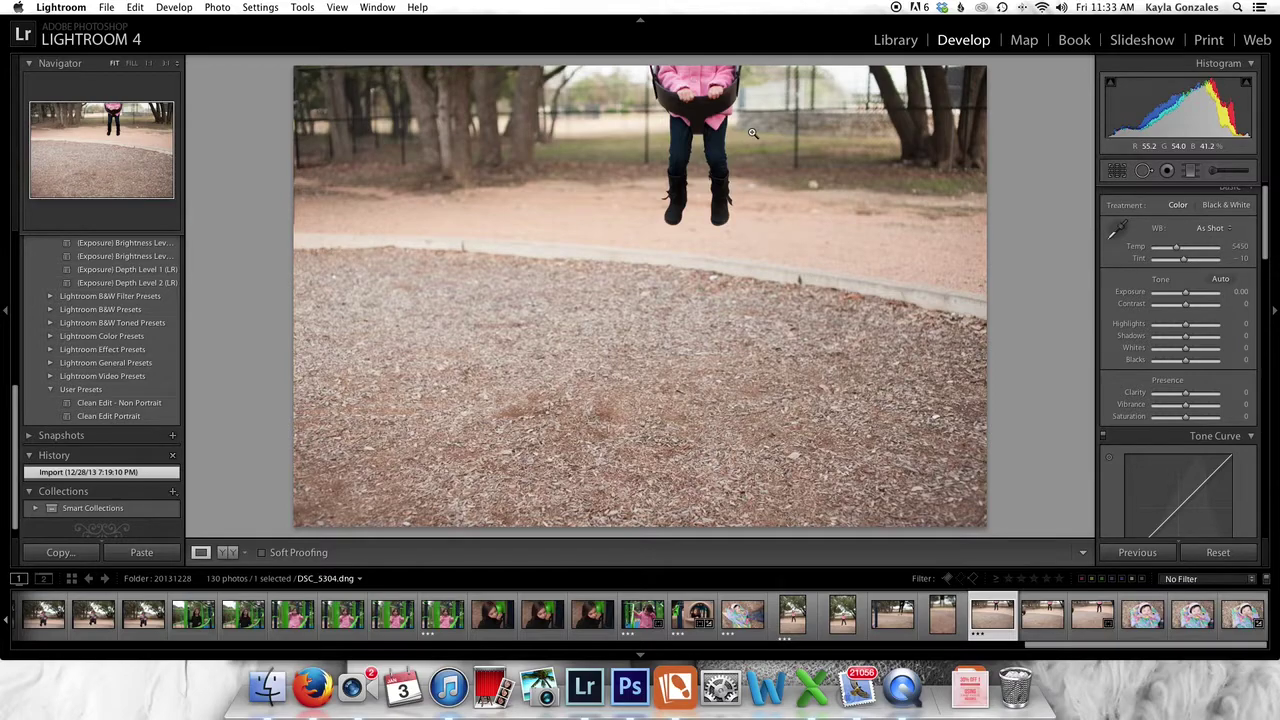
key("Right")
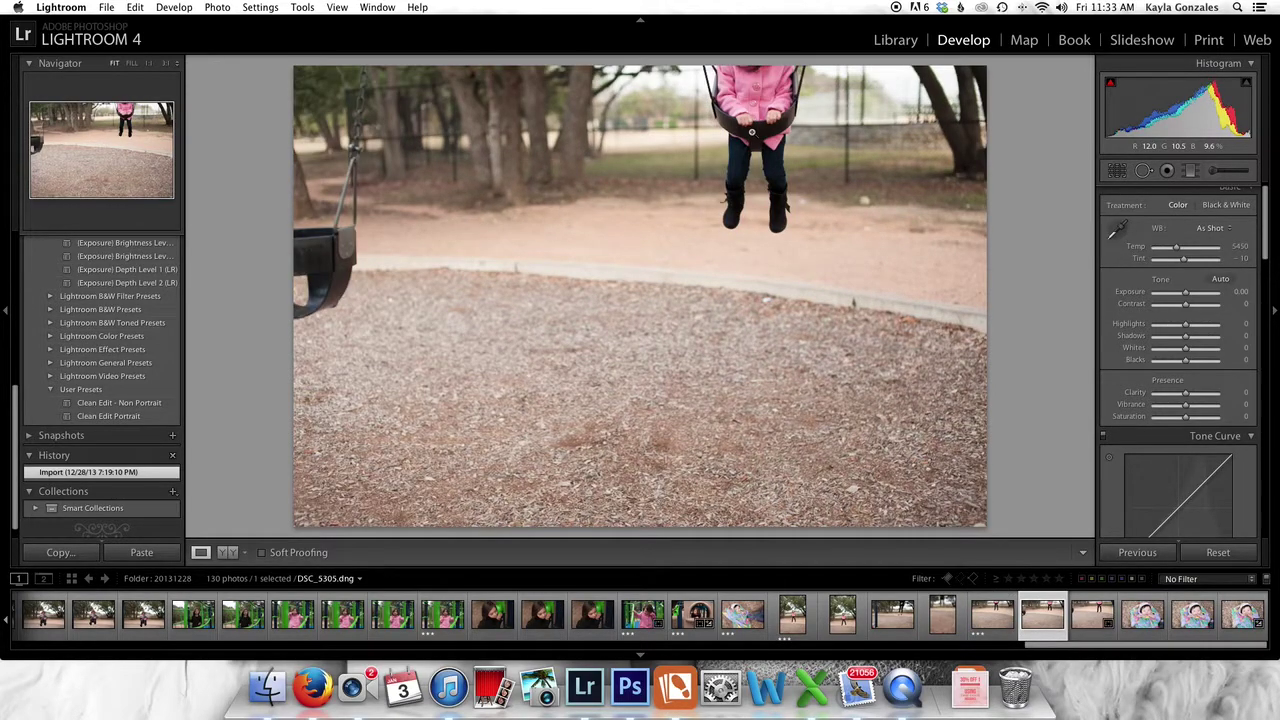
left_click(1117, 169)
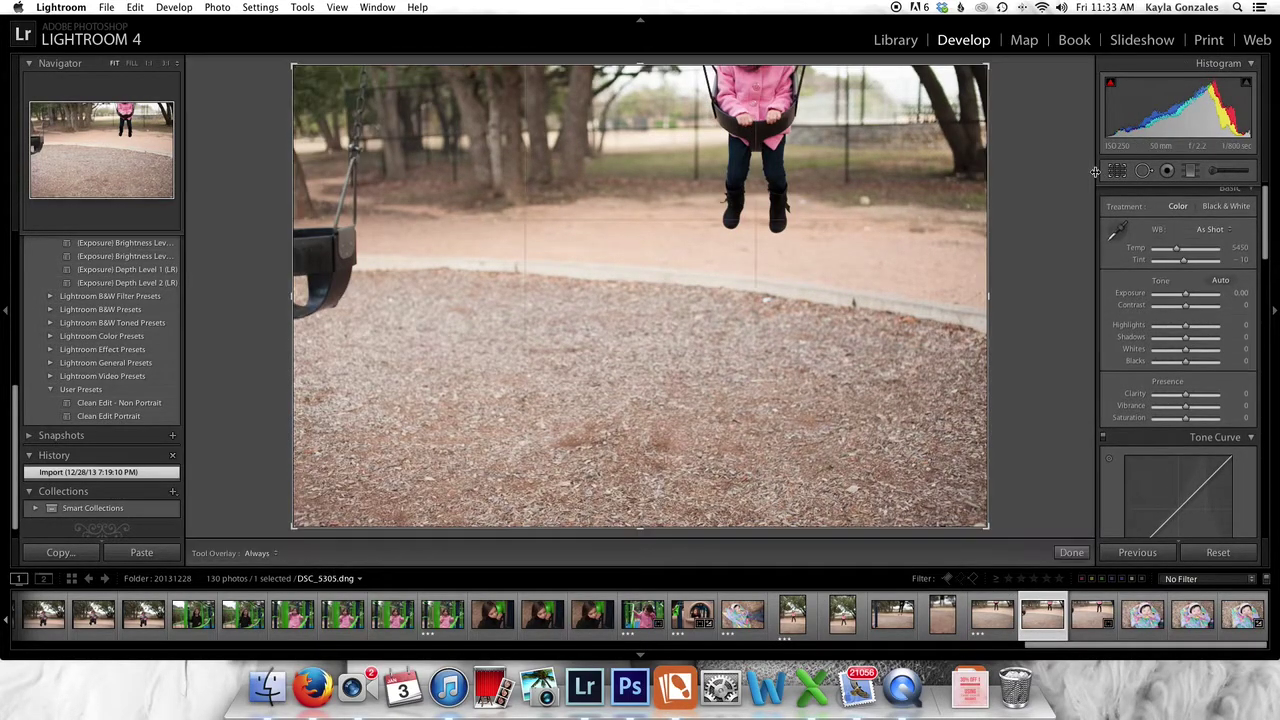
- Tighten the DSC_5305 crop from the bottom-left corner, commit it, and compare with the previous photo
left_click_drag(292, 530, 316, 501)
key("r")
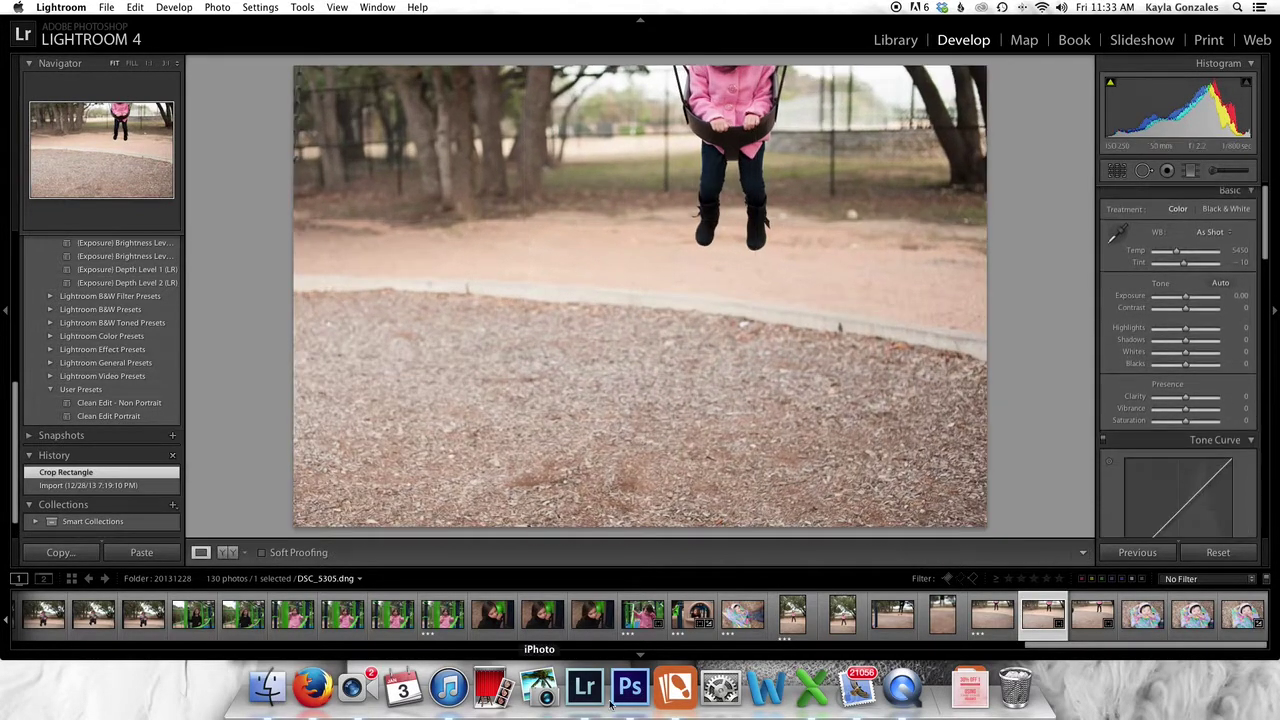
left_click(992, 615)
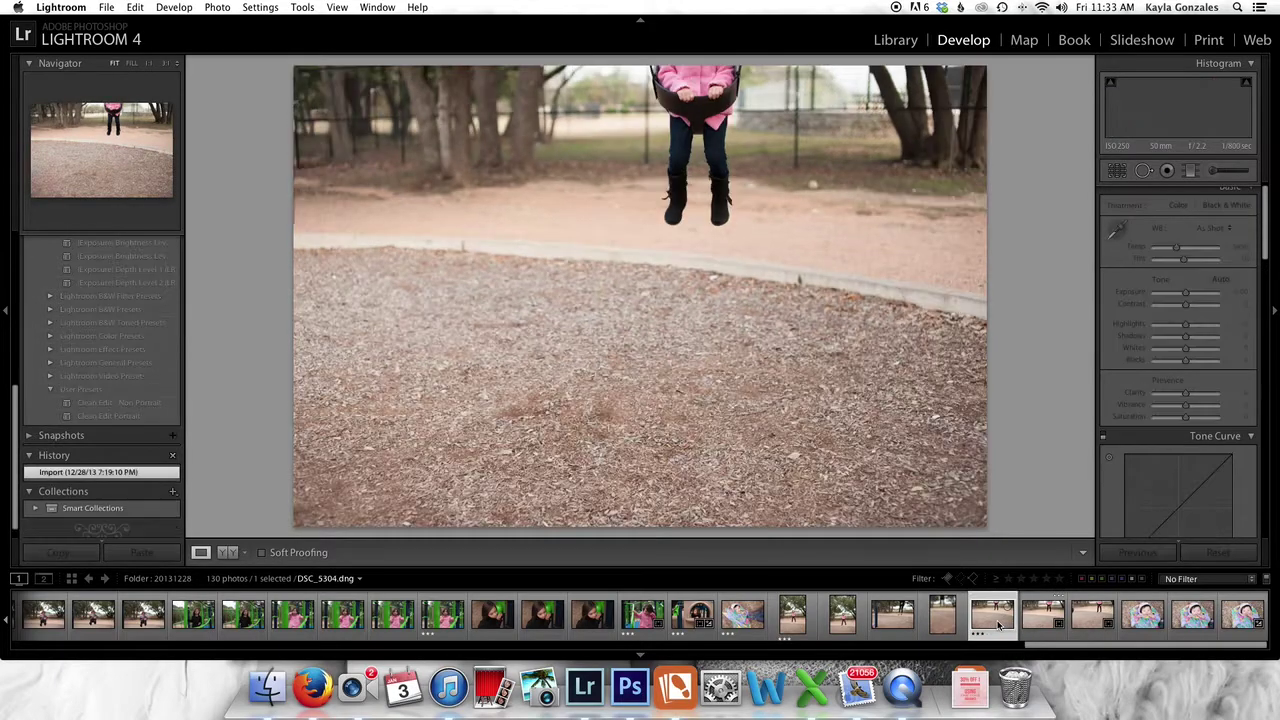
left_click(1043, 615)
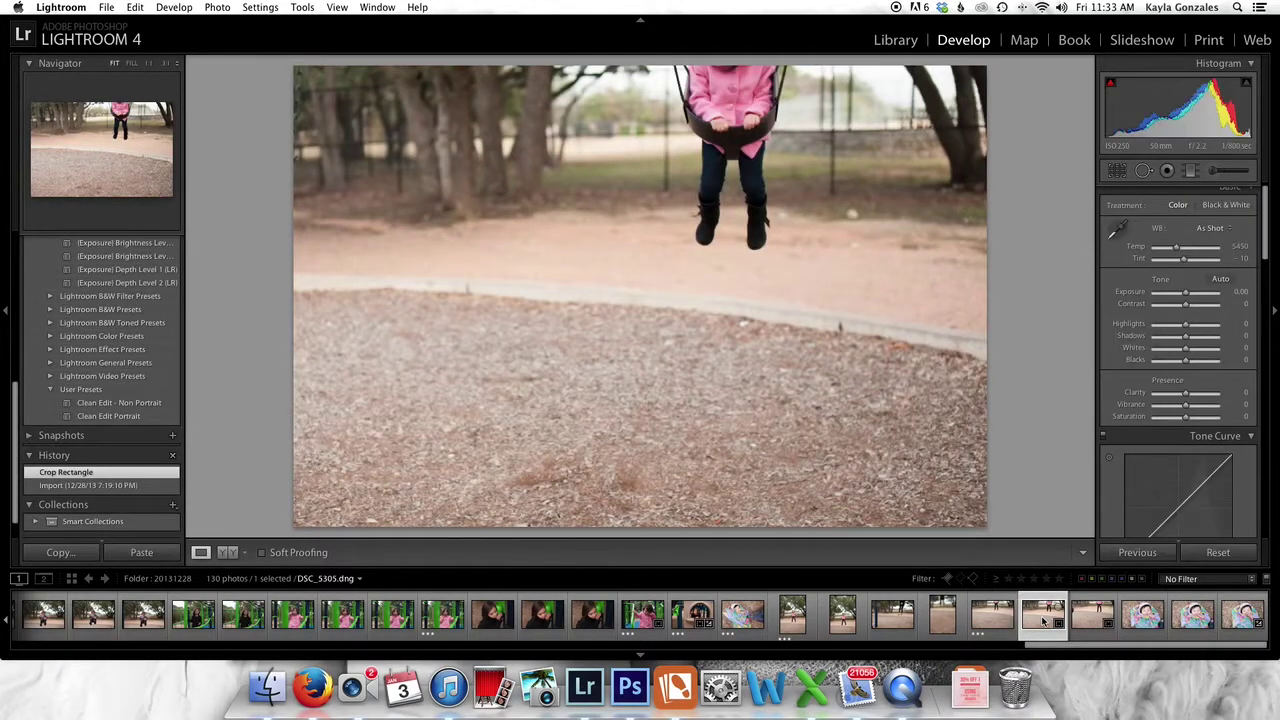
- Step forward through the following swing photos toward the baby photo
key("Right")
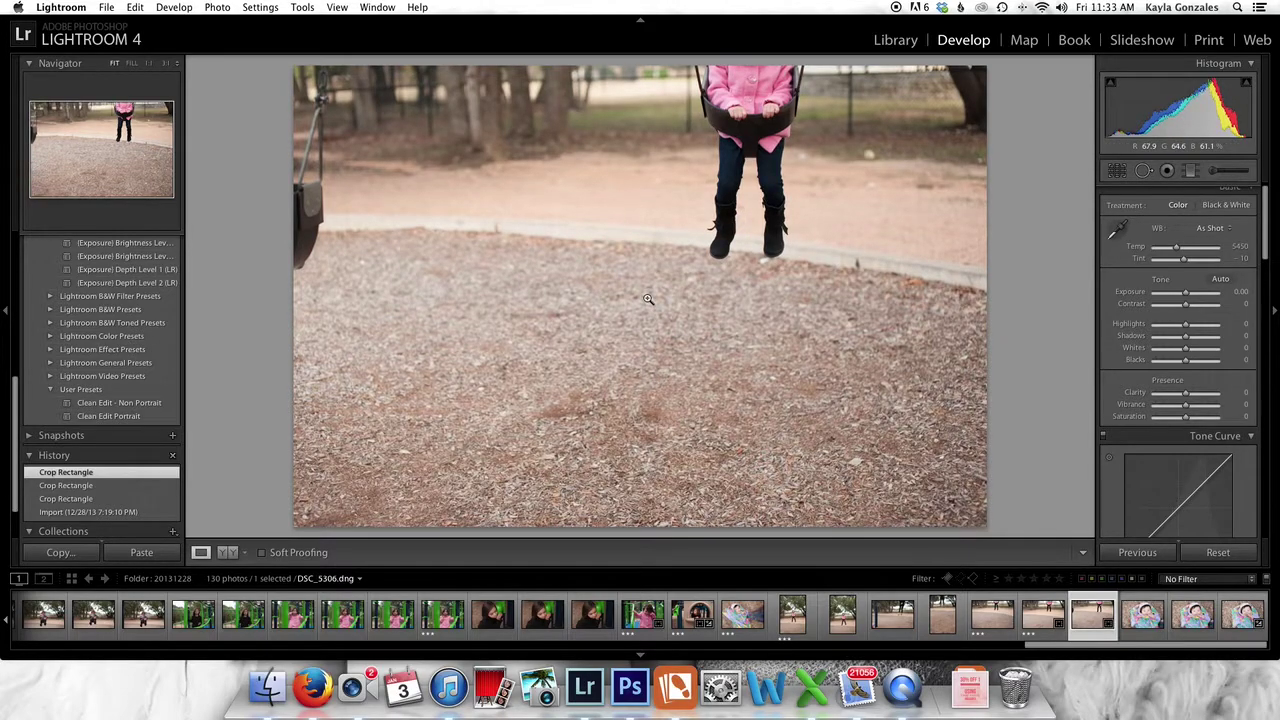
key("Left")
key("Left")
key("Right")
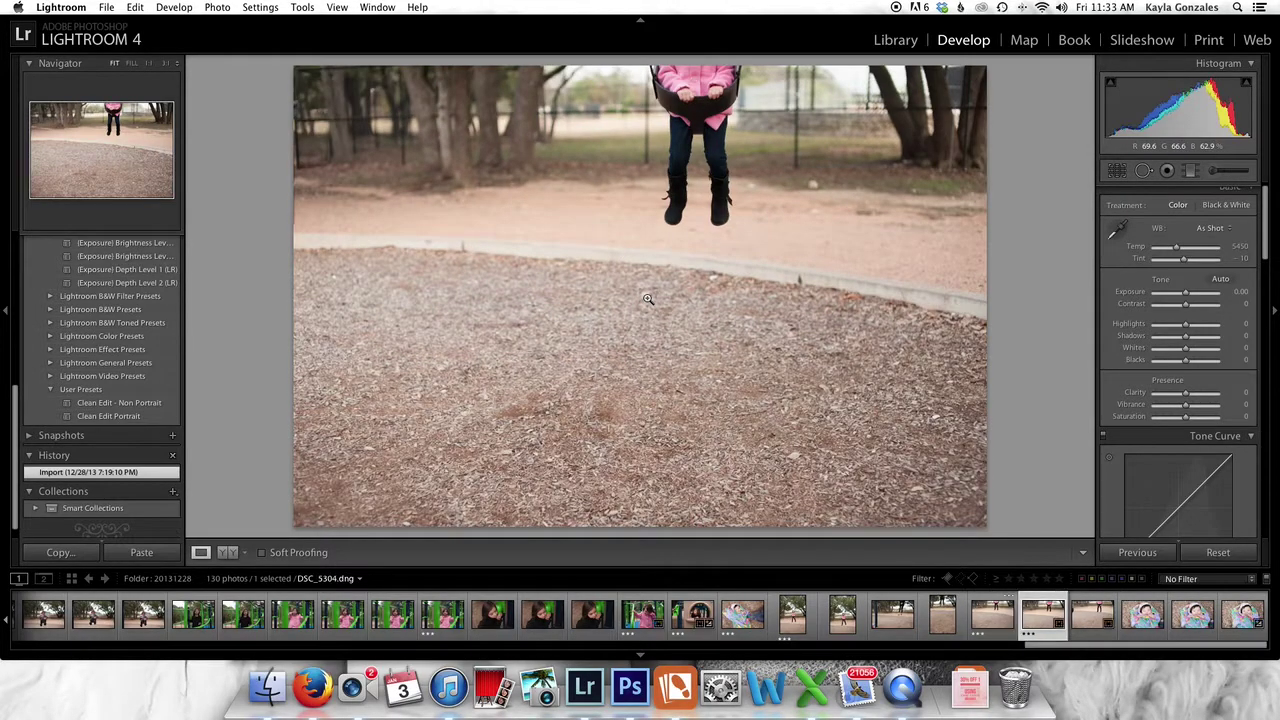
key("Right")
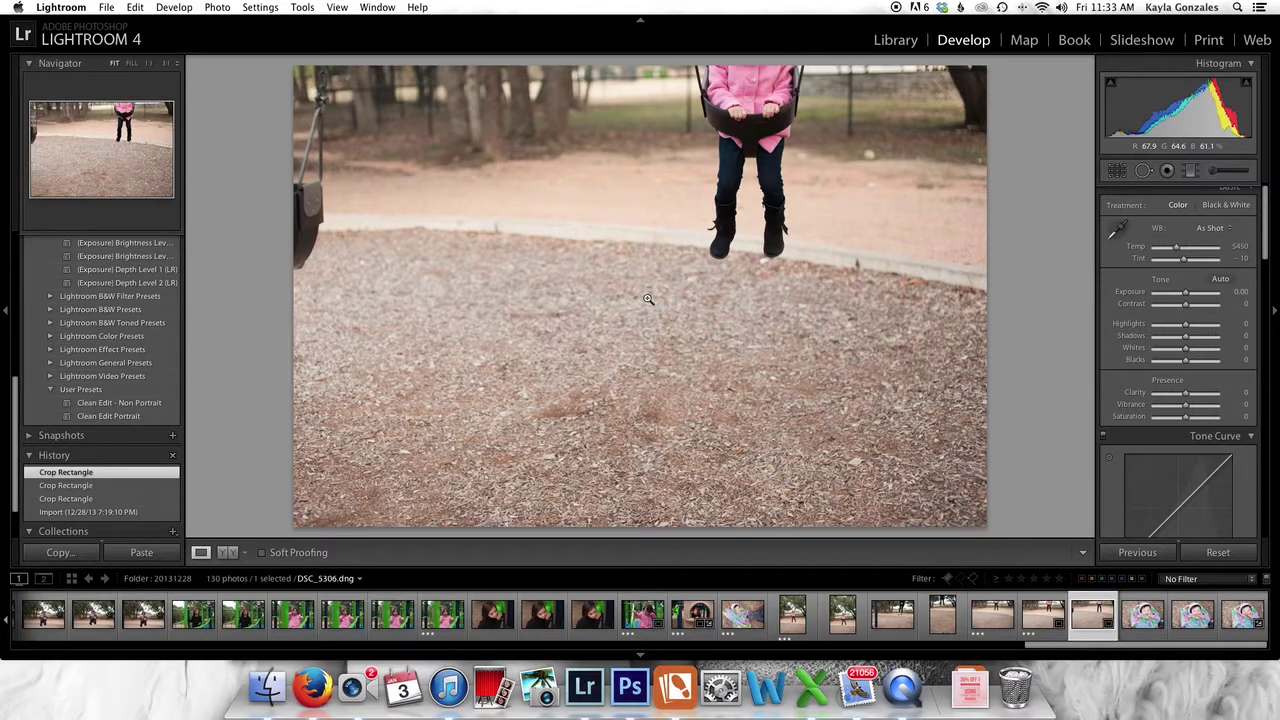
key("Right")
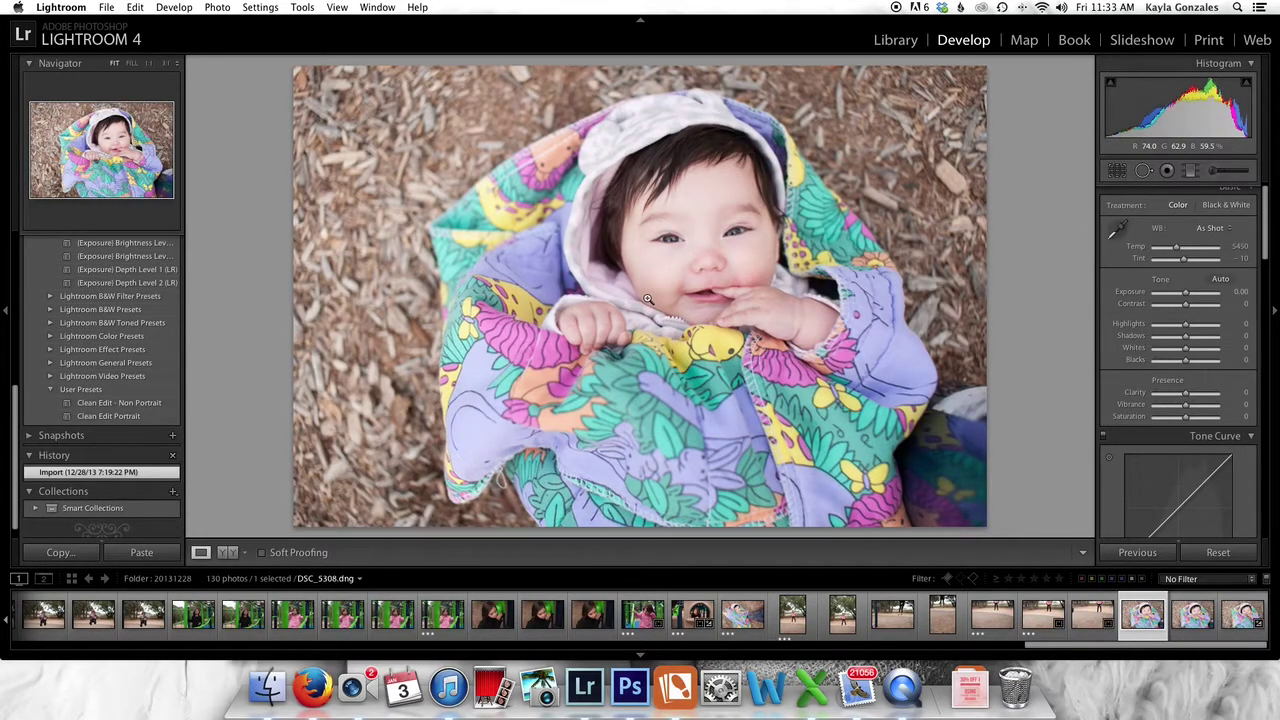
- Rate DSC_5308, the smiling baby in the colourful blanket, 3 stars and view another baby photo
key("Right")
key("Right")
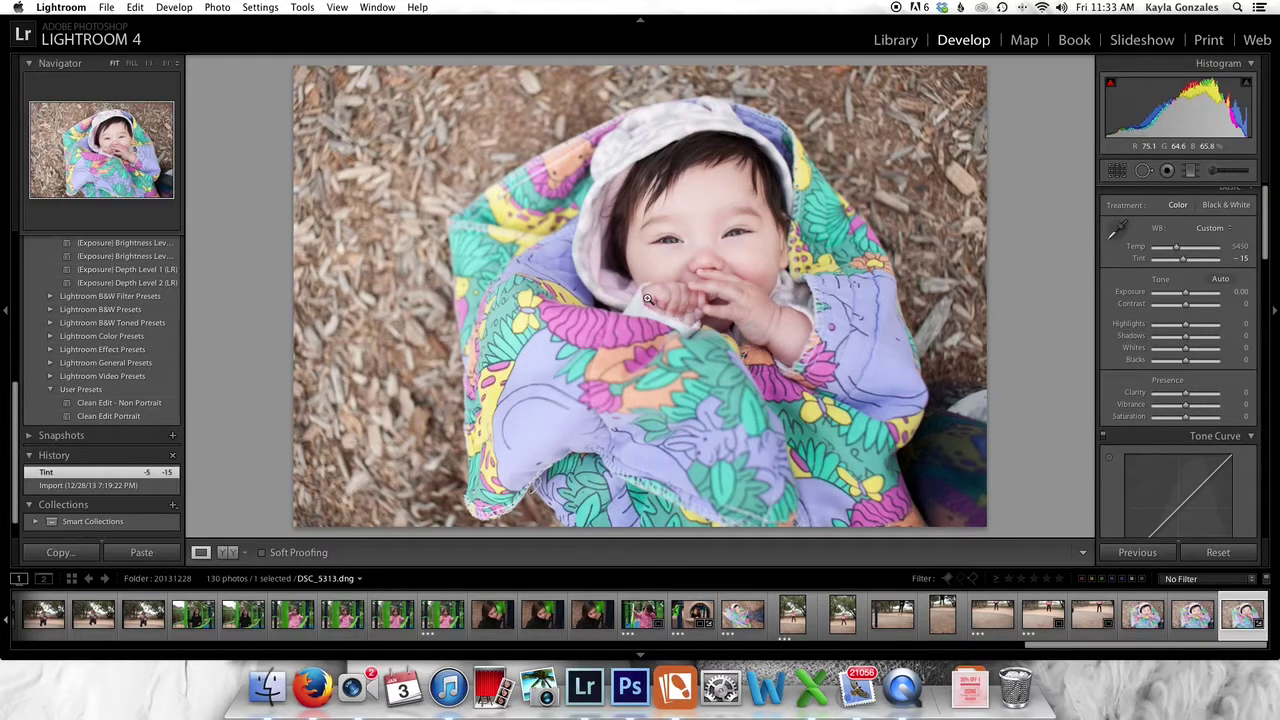
key("Left")
key("Left")
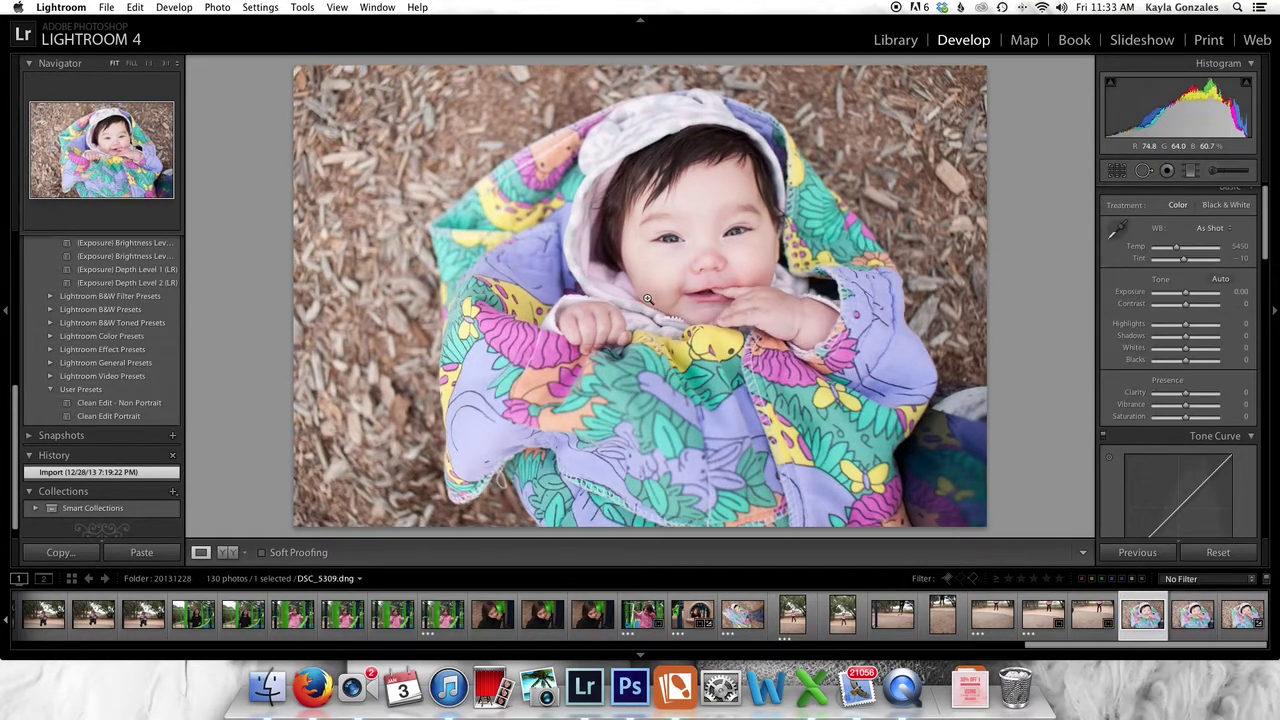
key("3")
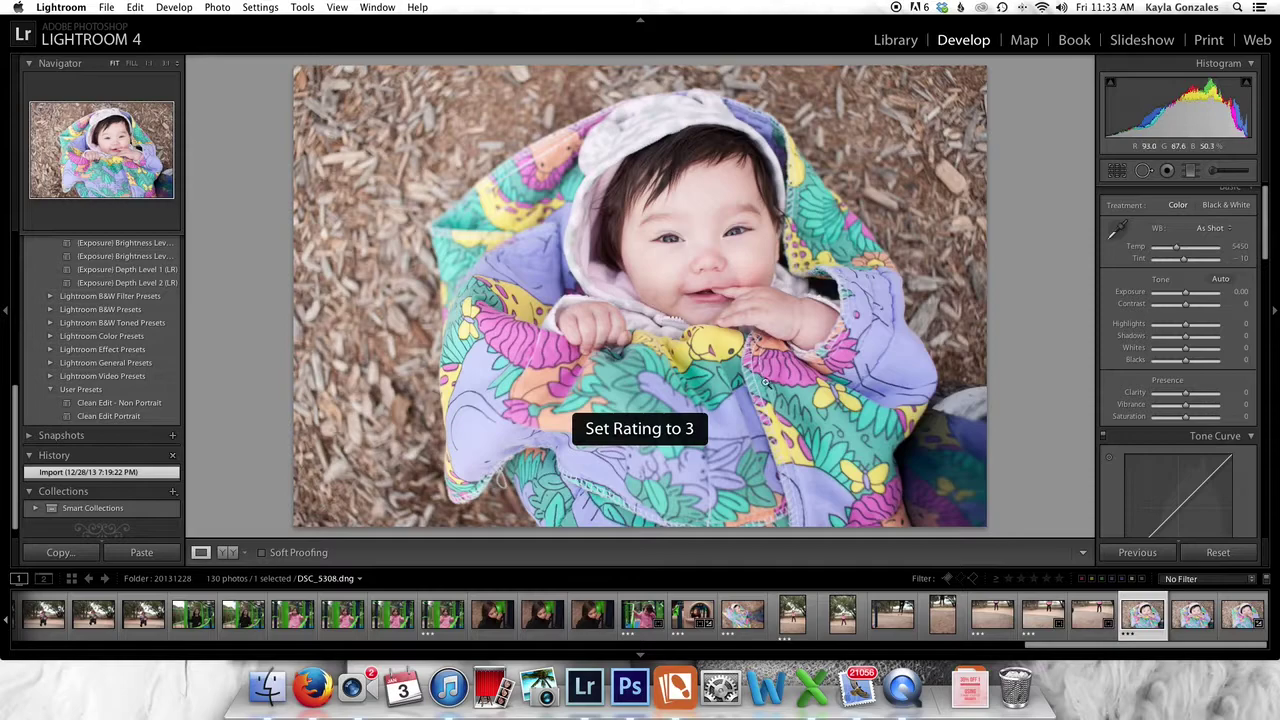
left_click(538, 618)
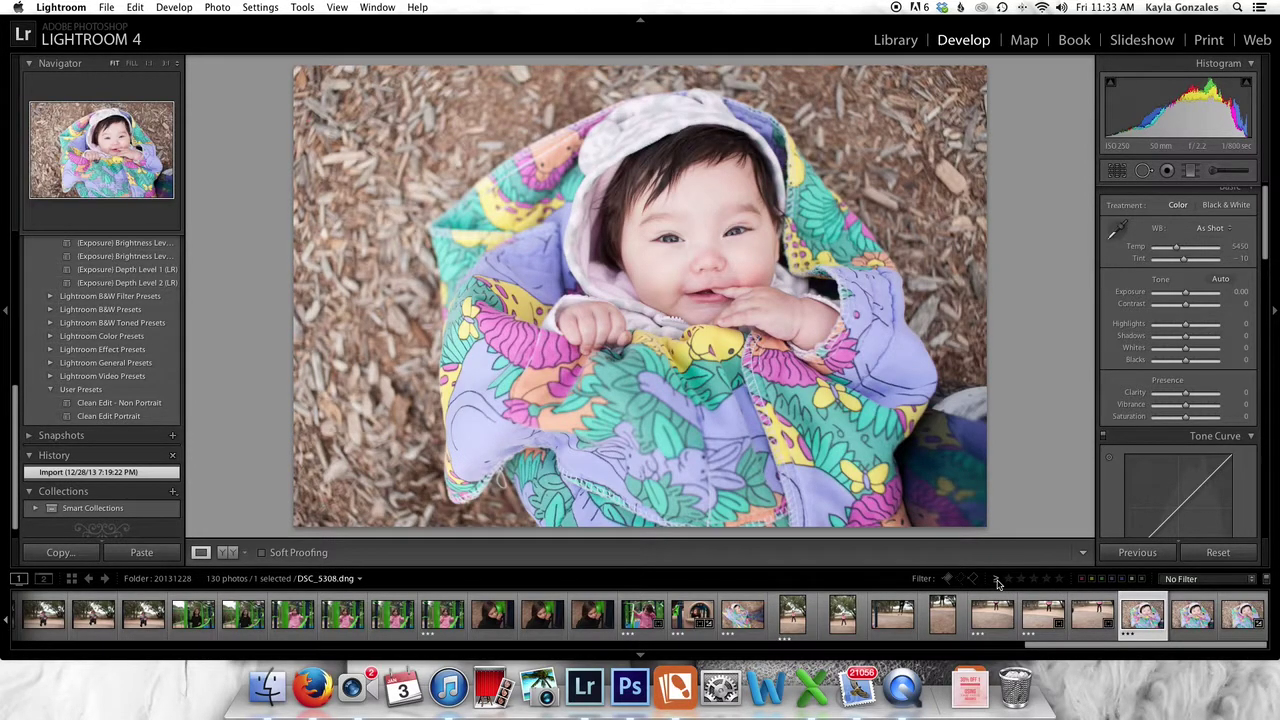
- Set the filmstrip rating filter to 2 stars or lower, showing 93 of 130 photos
left_click(997, 580)
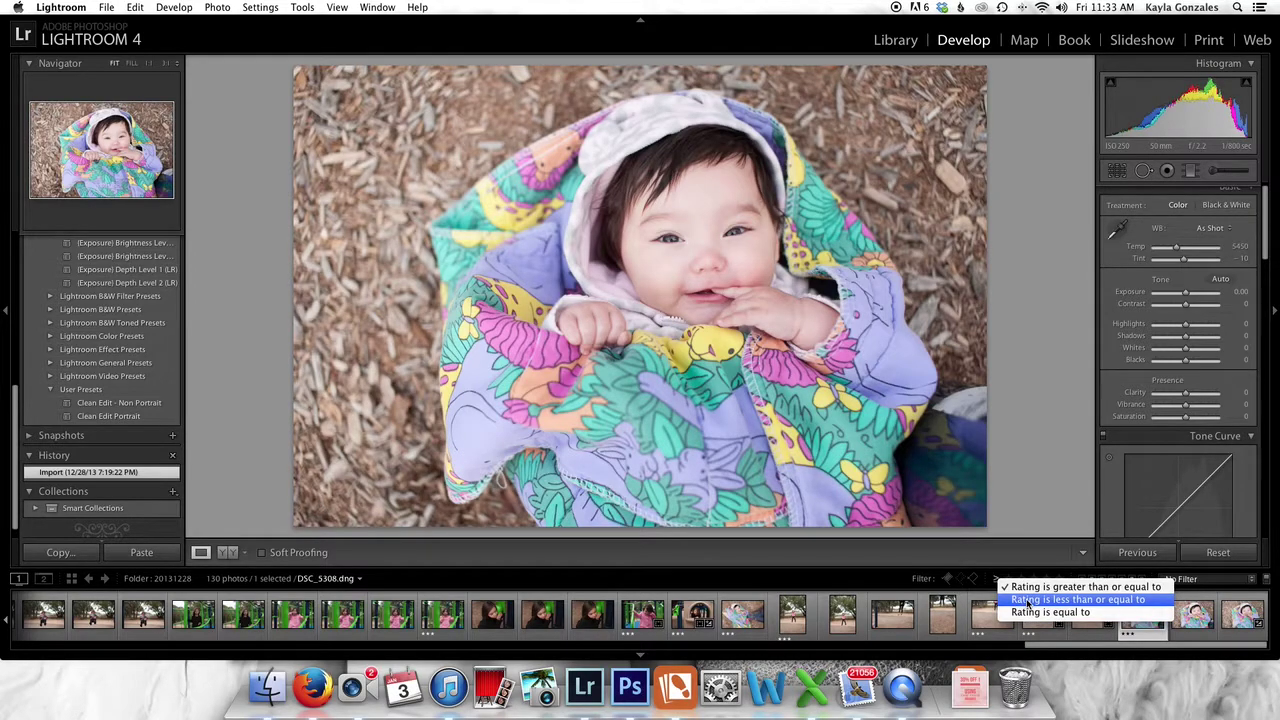
left_click(1027, 600)
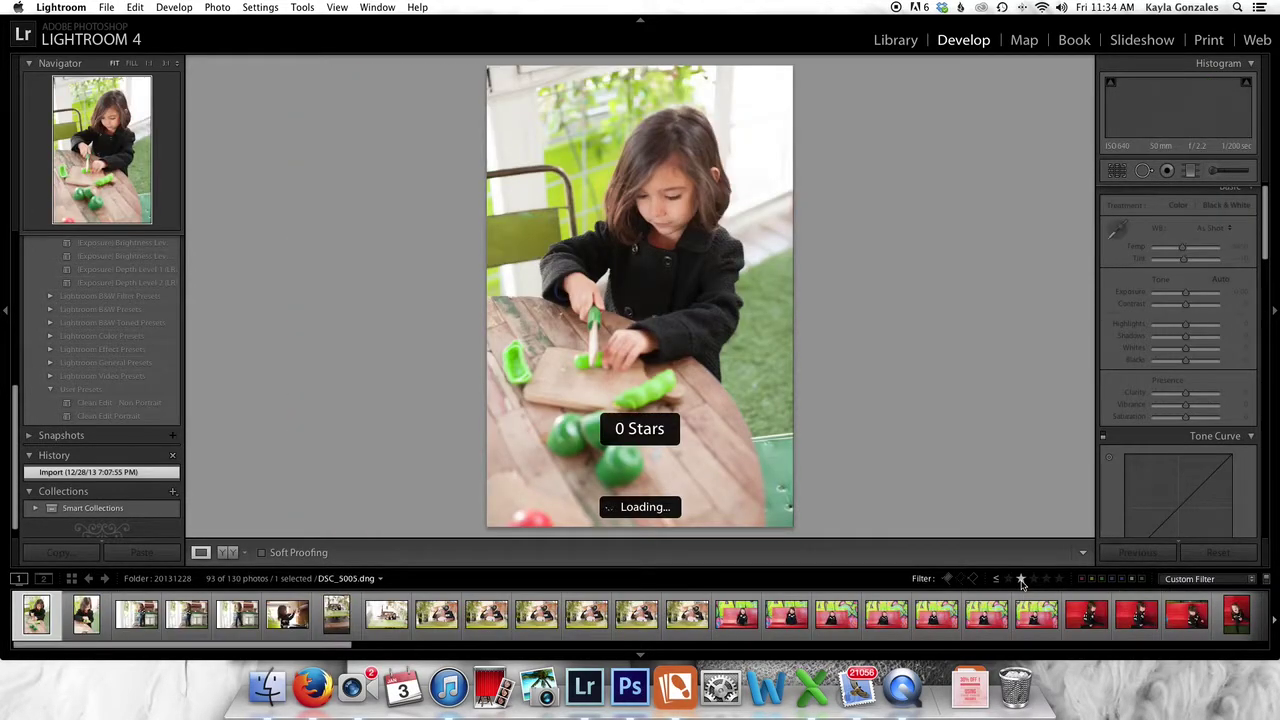
left_click(1020, 579)
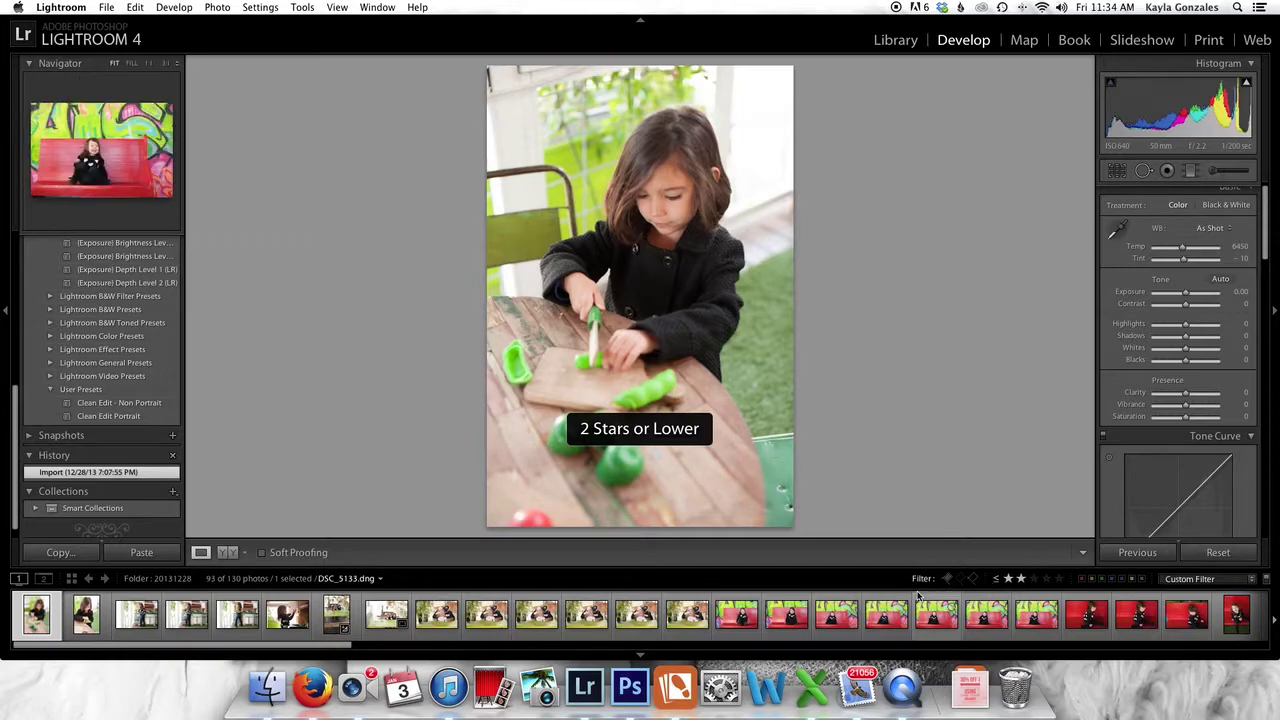
scroll(858, 625, "down", 10)
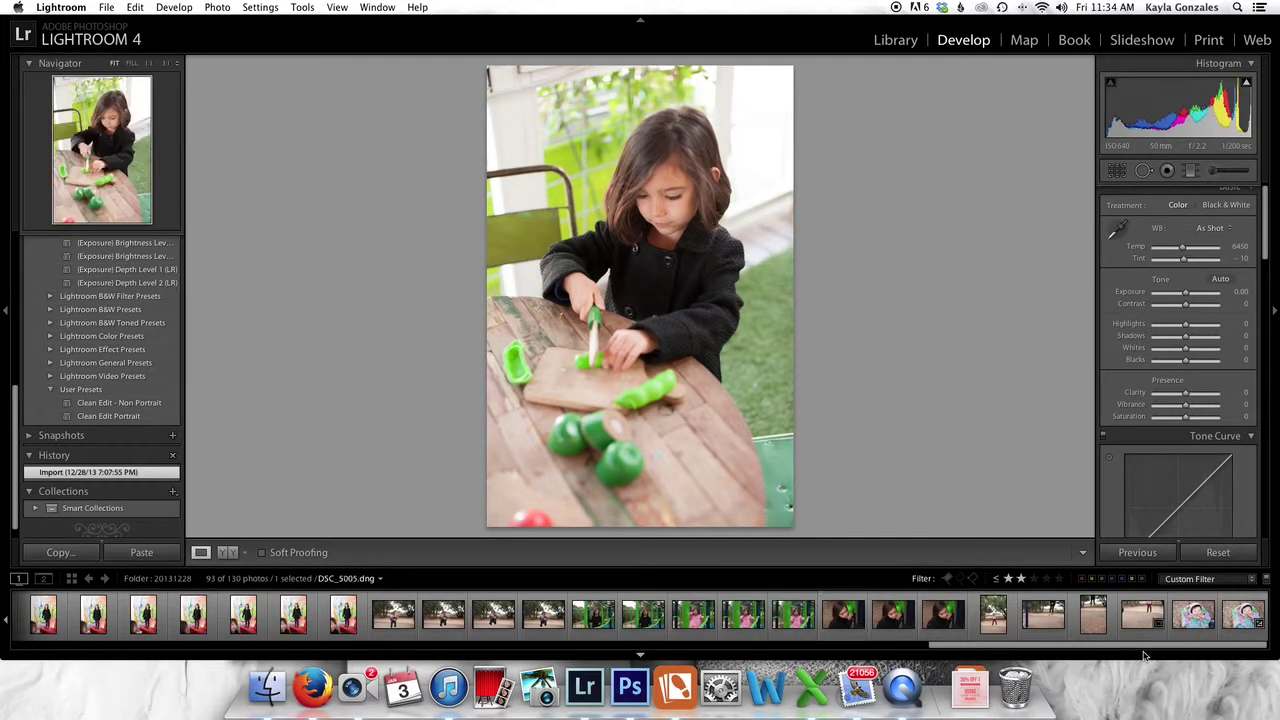
- Browse the 93 filtered photos, view the last one, and select them all
left_click(1243, 615)
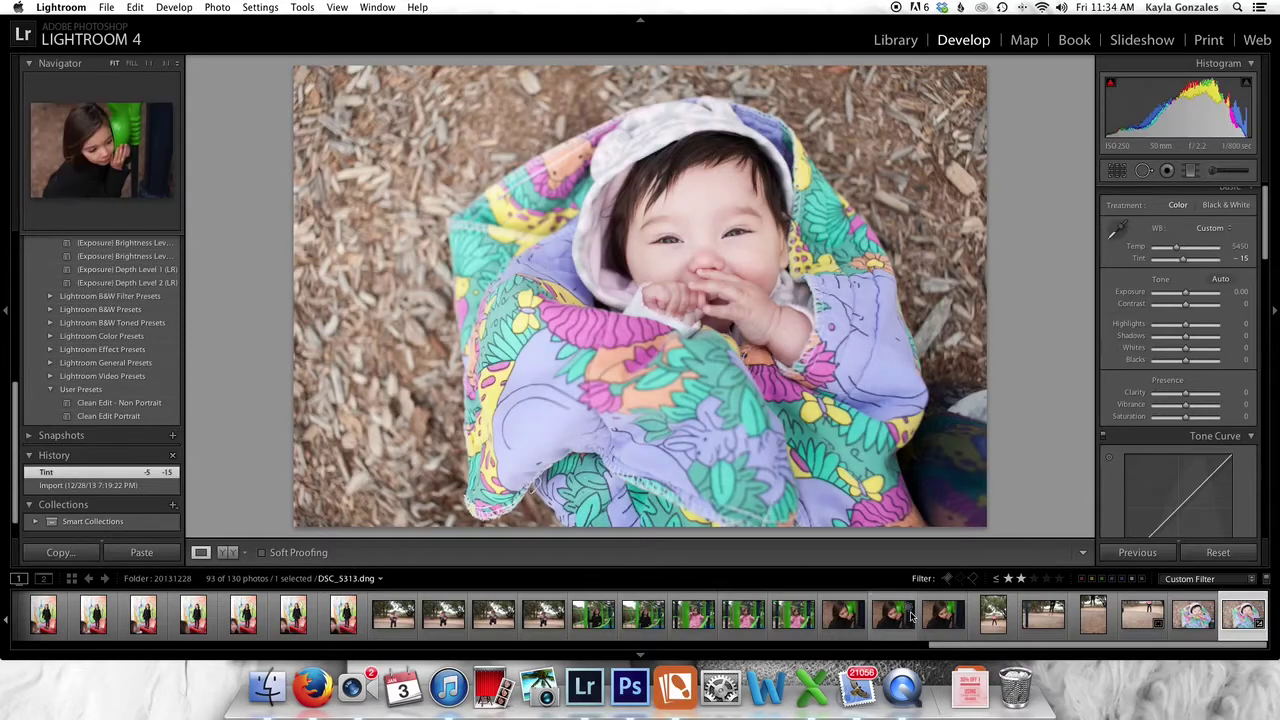
scroll(910, 617, "up", 10)
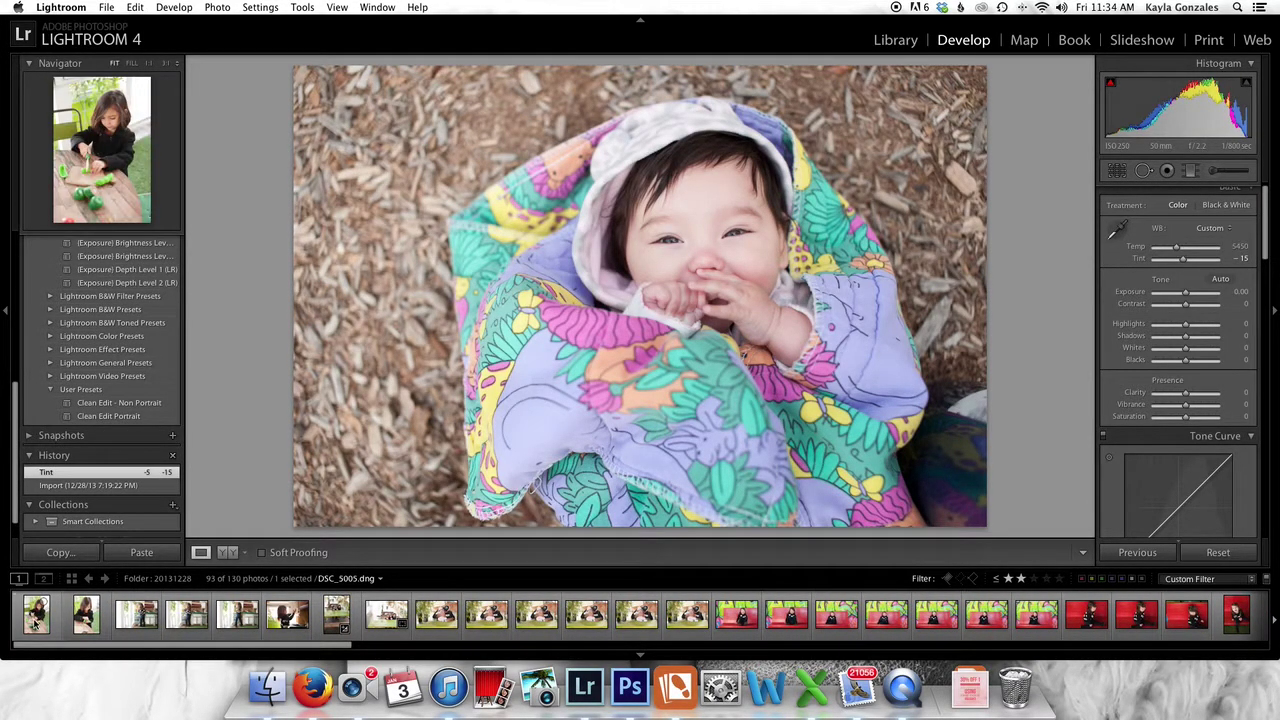
scroll(779, 637, "down", 10)
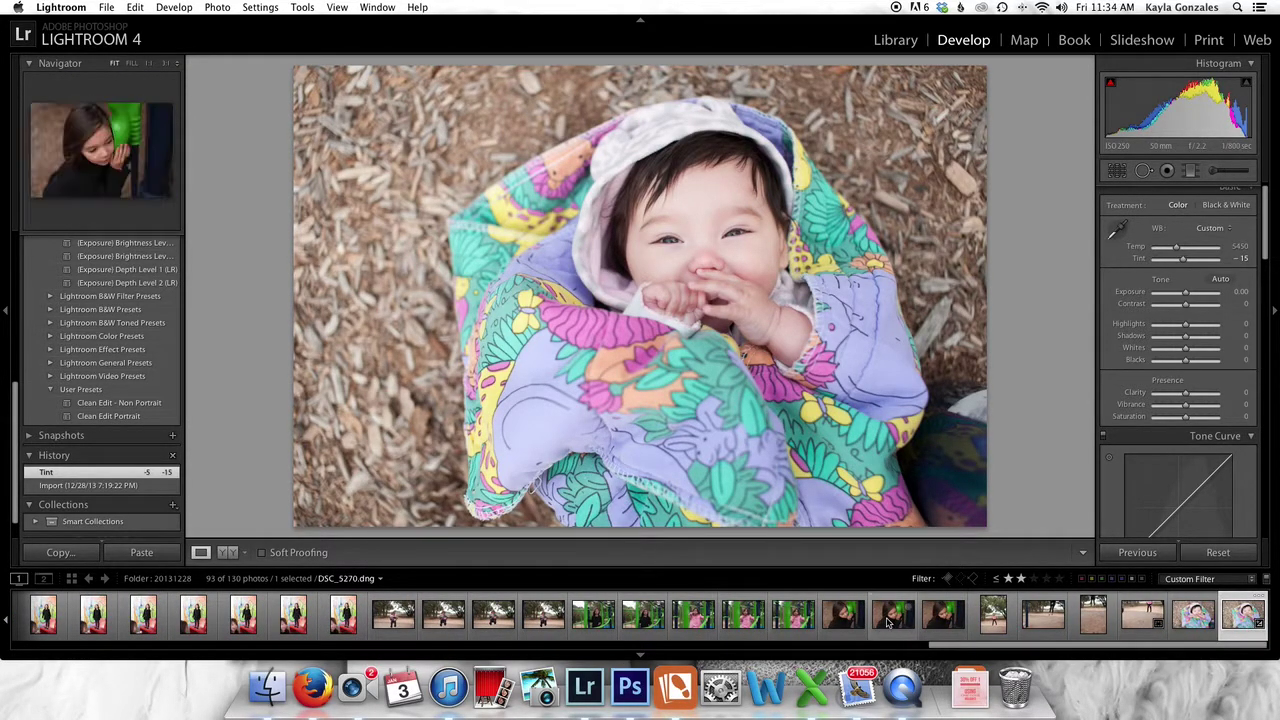
scroll(886, 620, "up", 5)
scroll(886, 620, "up", 5)
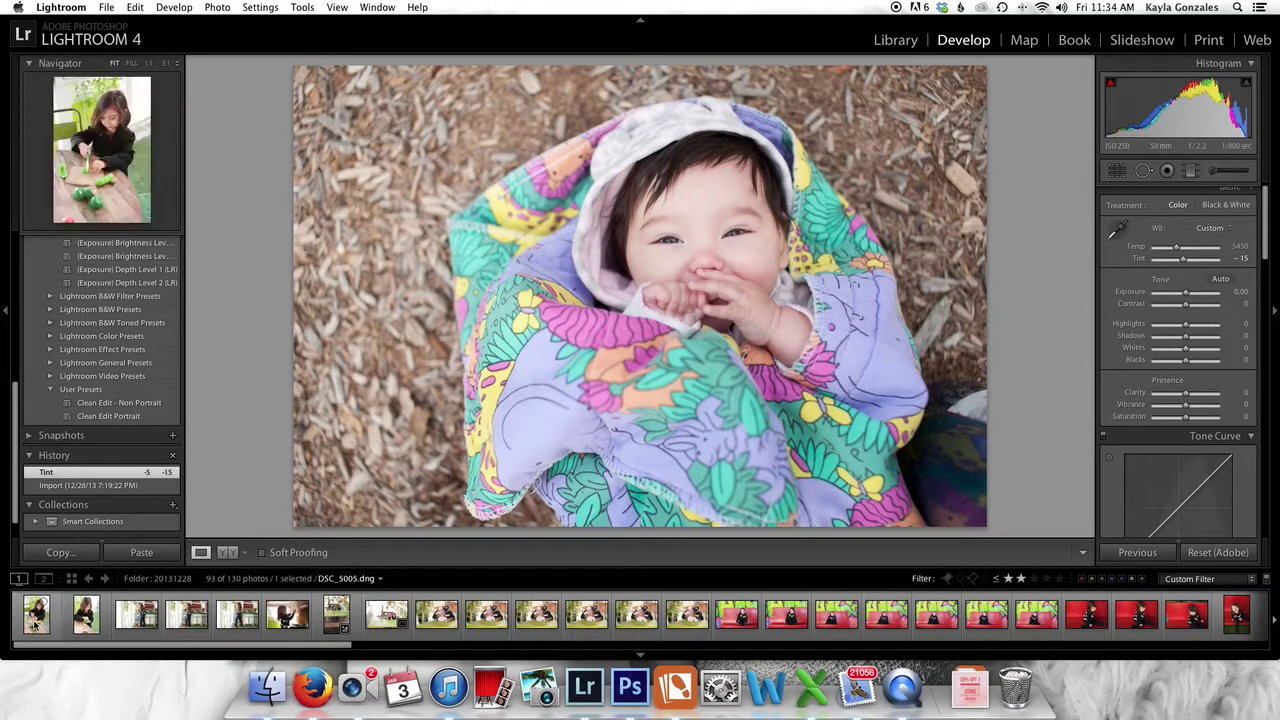
key("super+a")
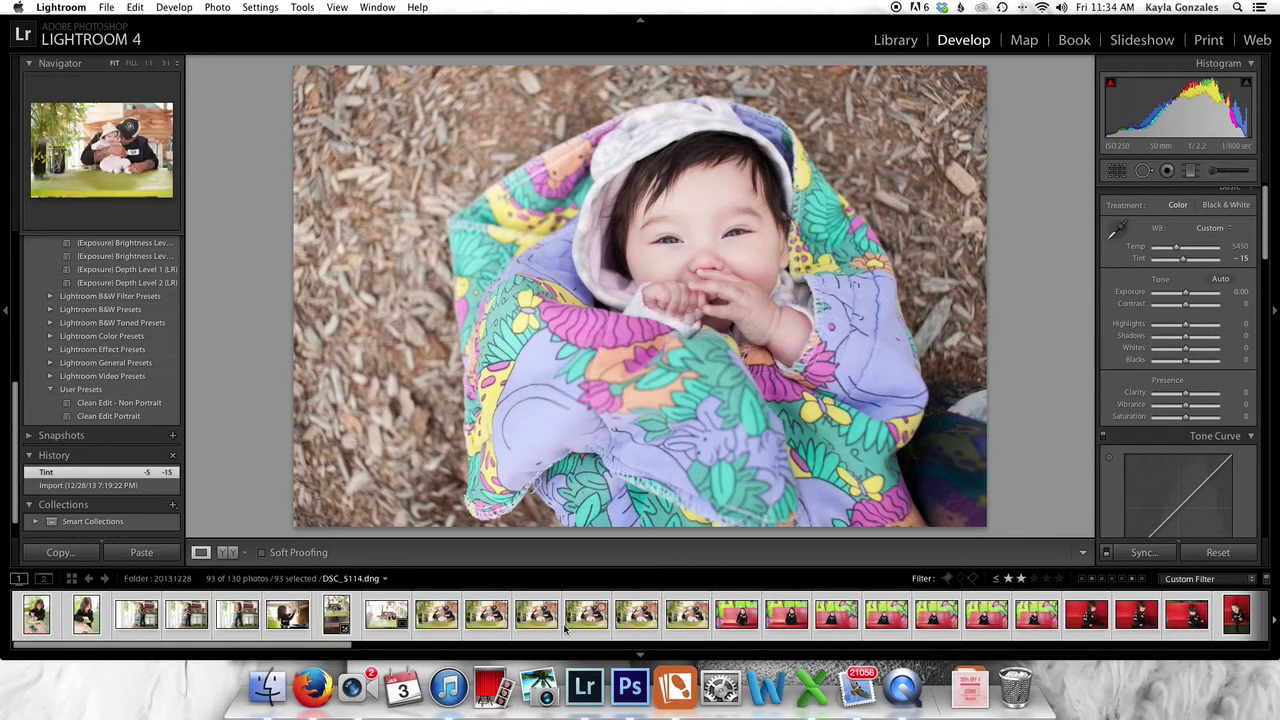
- Delete the 93 selected low-rated photos from disk, leaving 37 in folder 20131228
scroll(760, 615, "down", 3)
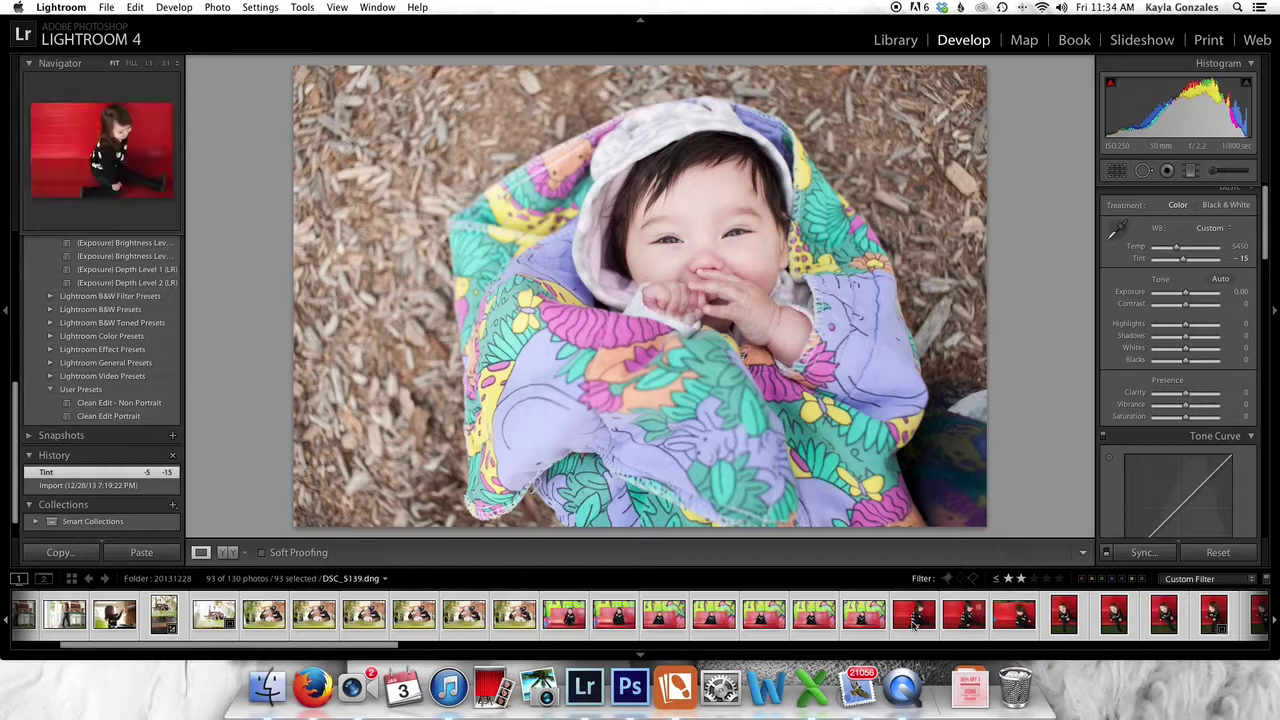
right_click(711, 621)
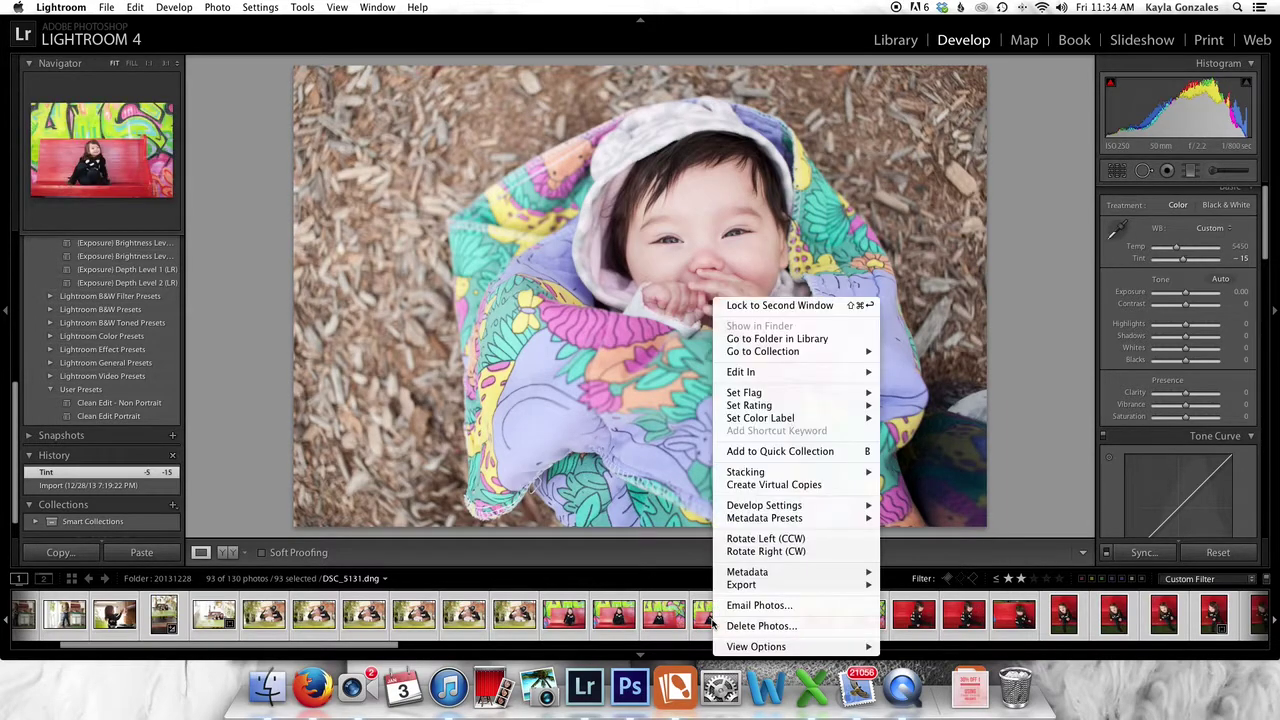
left_click(740, 625)
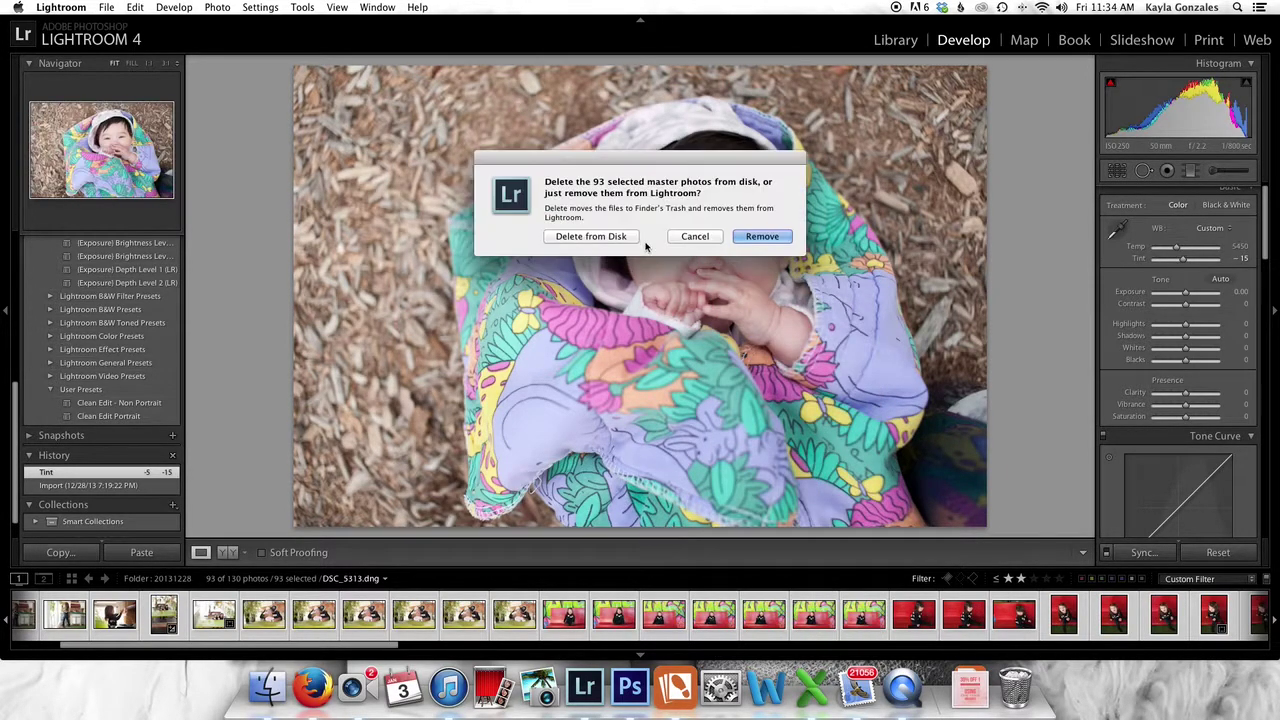
left_click(591, 236)
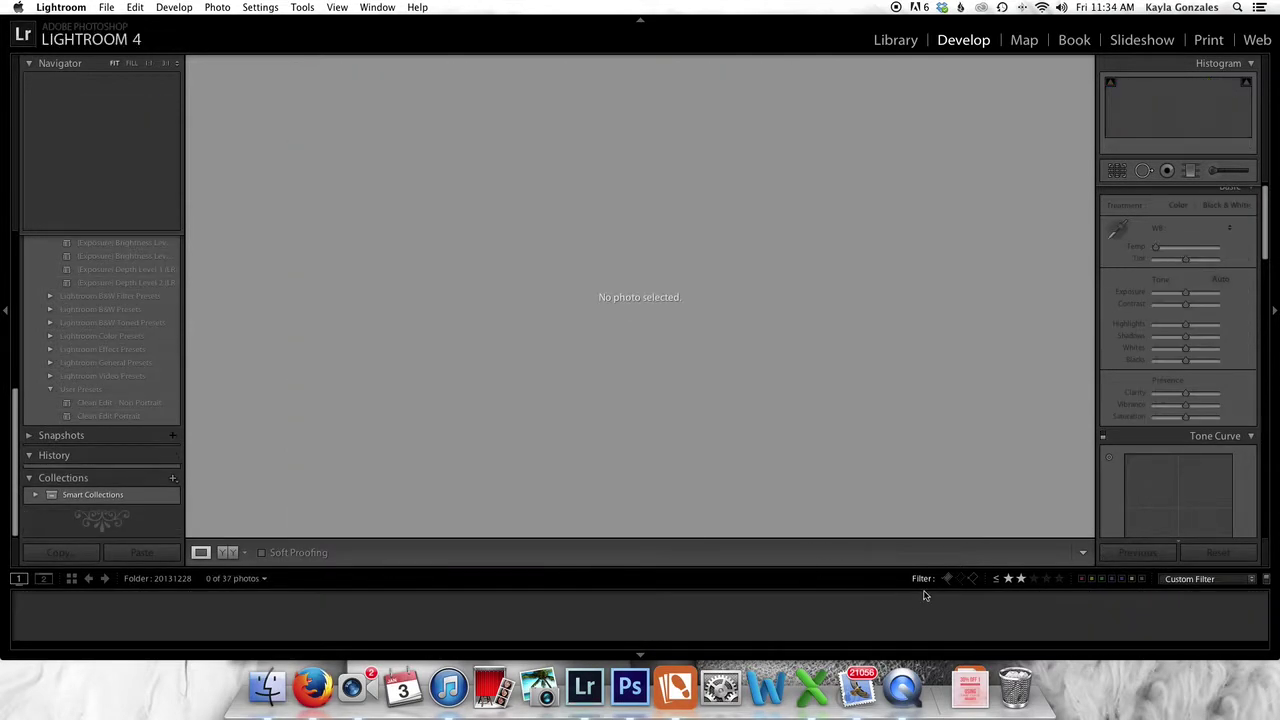
- Switch the rating filter to 2 stars or higher to list the 37 keepers and open a graffiti-wall portrait
left_click(997, 580)
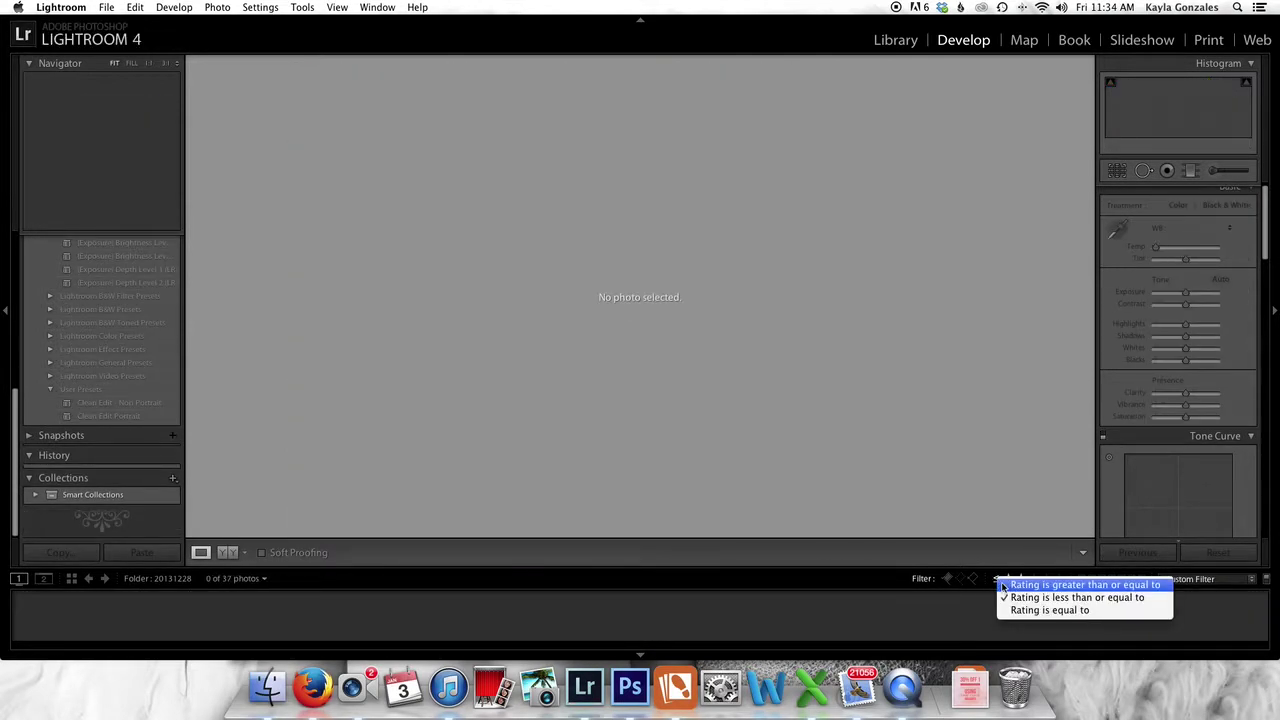
left_click(1014, 586)
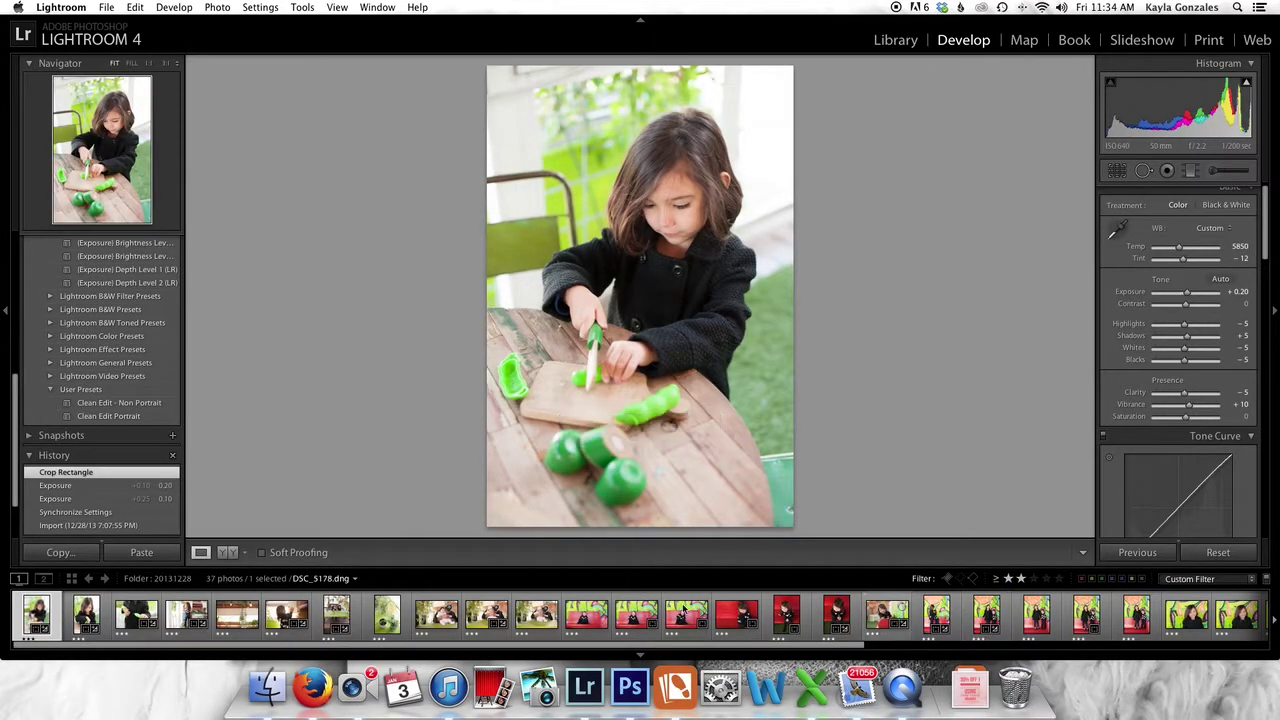
scroll(152, 620, "down", 10)
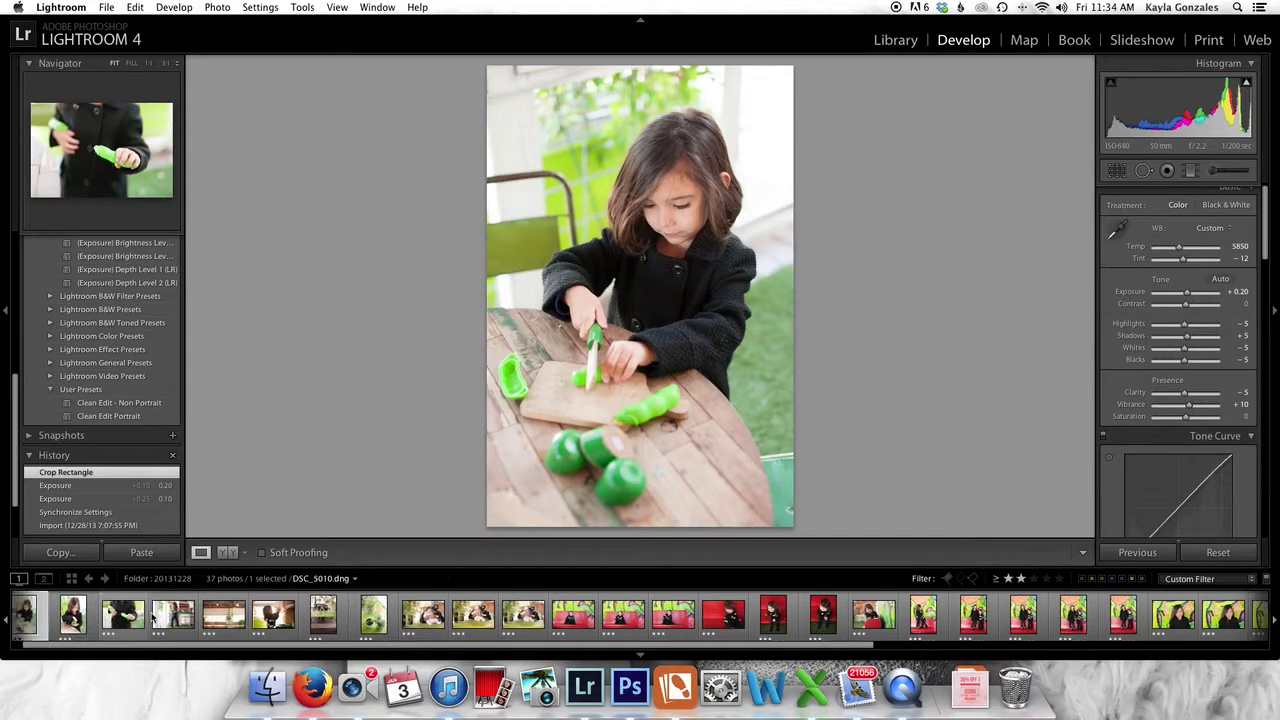
scroll(152, 618, "up", 10)
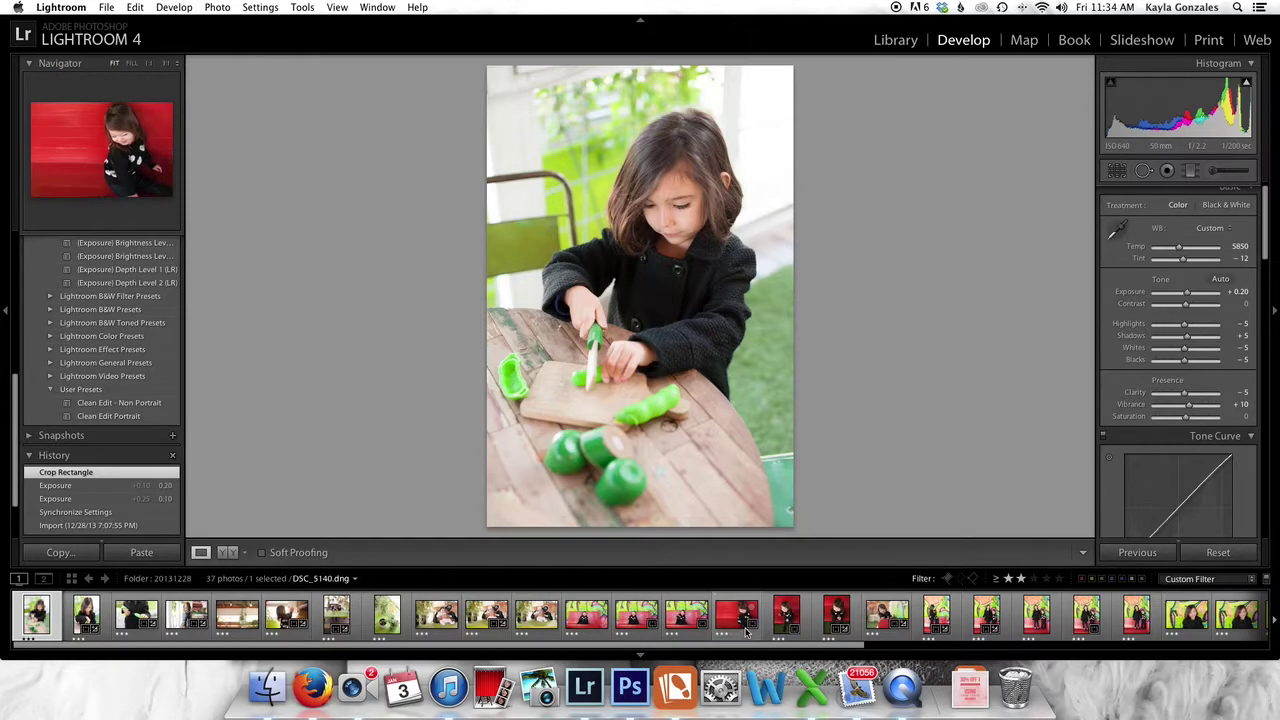
scroll(755, 628, "down", 10)
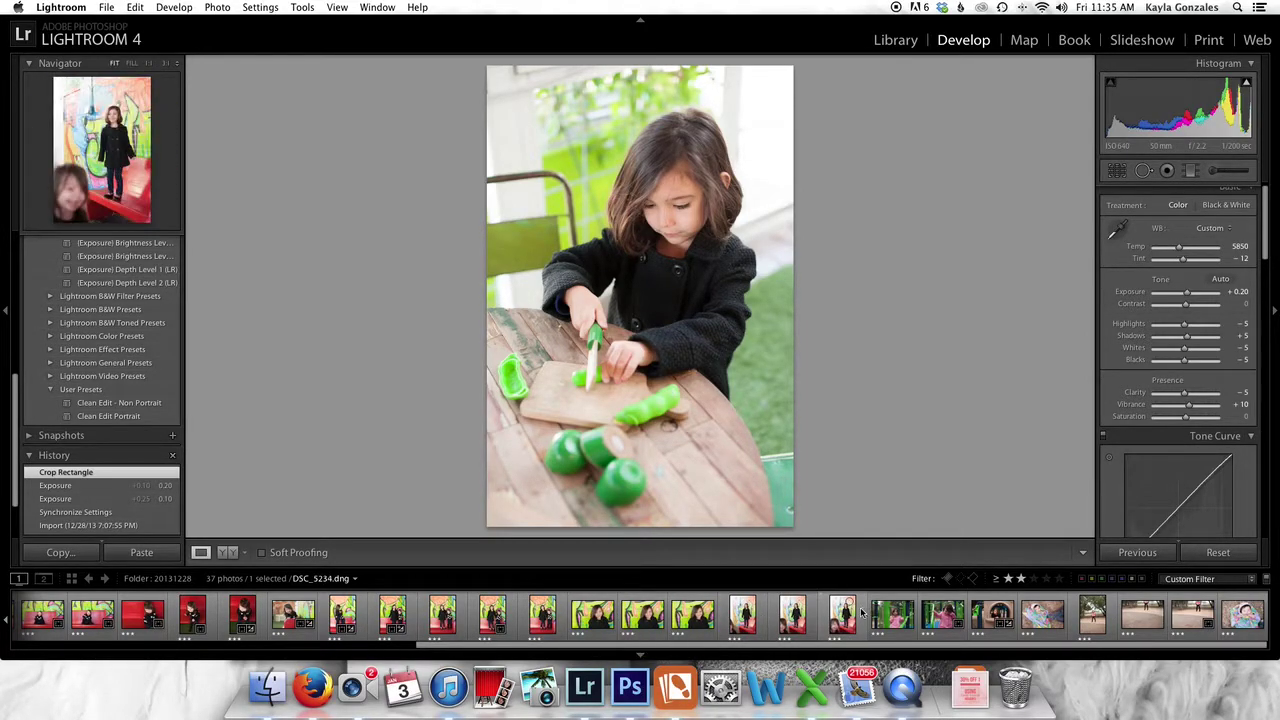
left_click(592, 615)
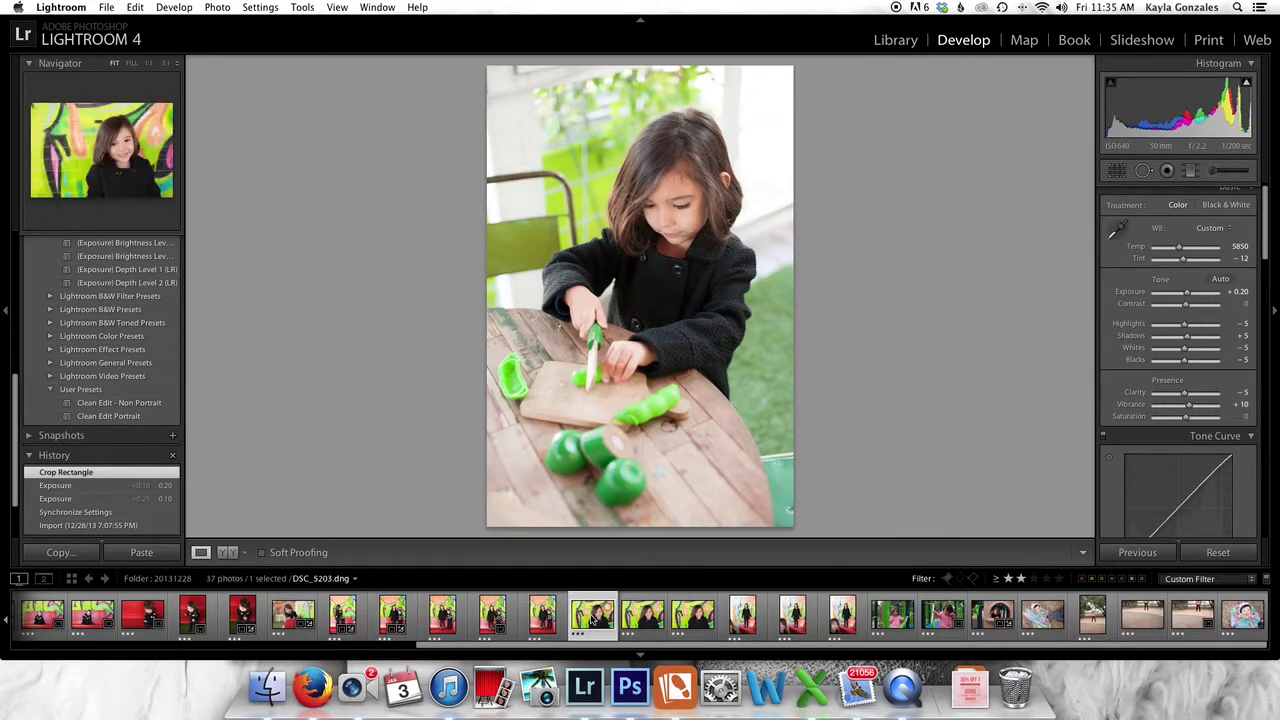
- Step through the kept graffiti-wall portraits in the filmstrip to the girl on the red bench
left_click(645, 620)
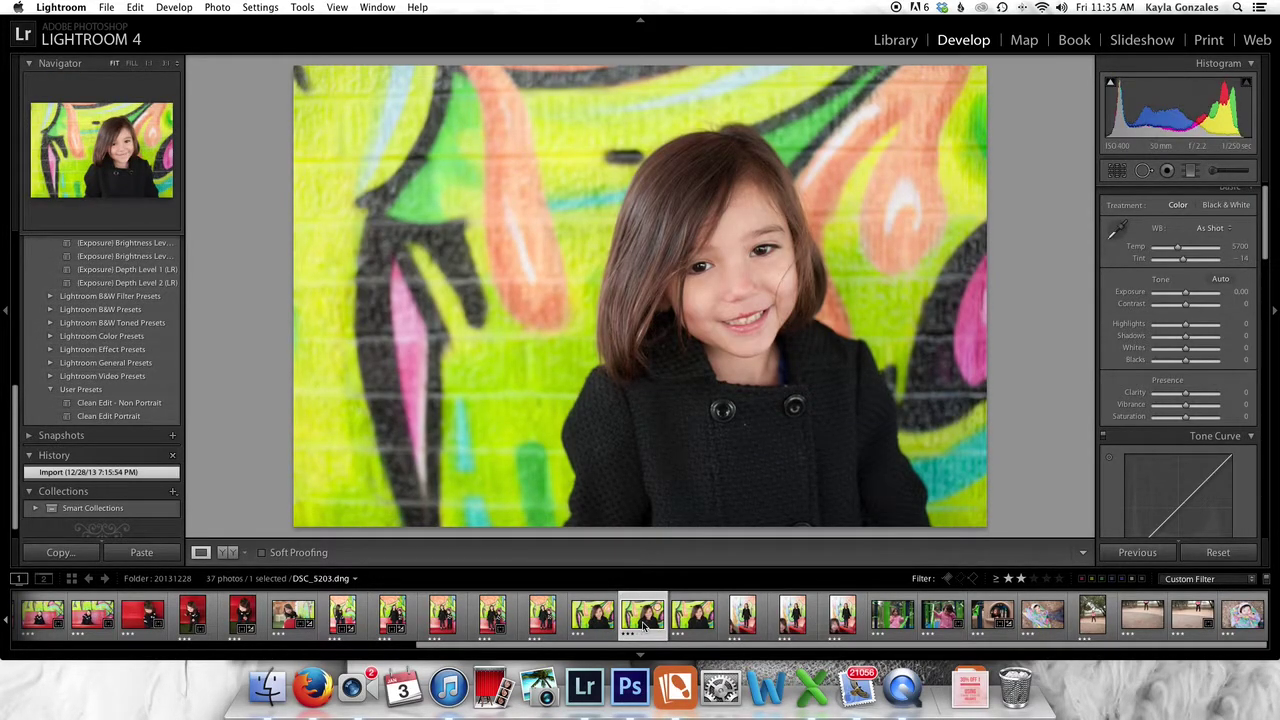
left_click(592, 615)
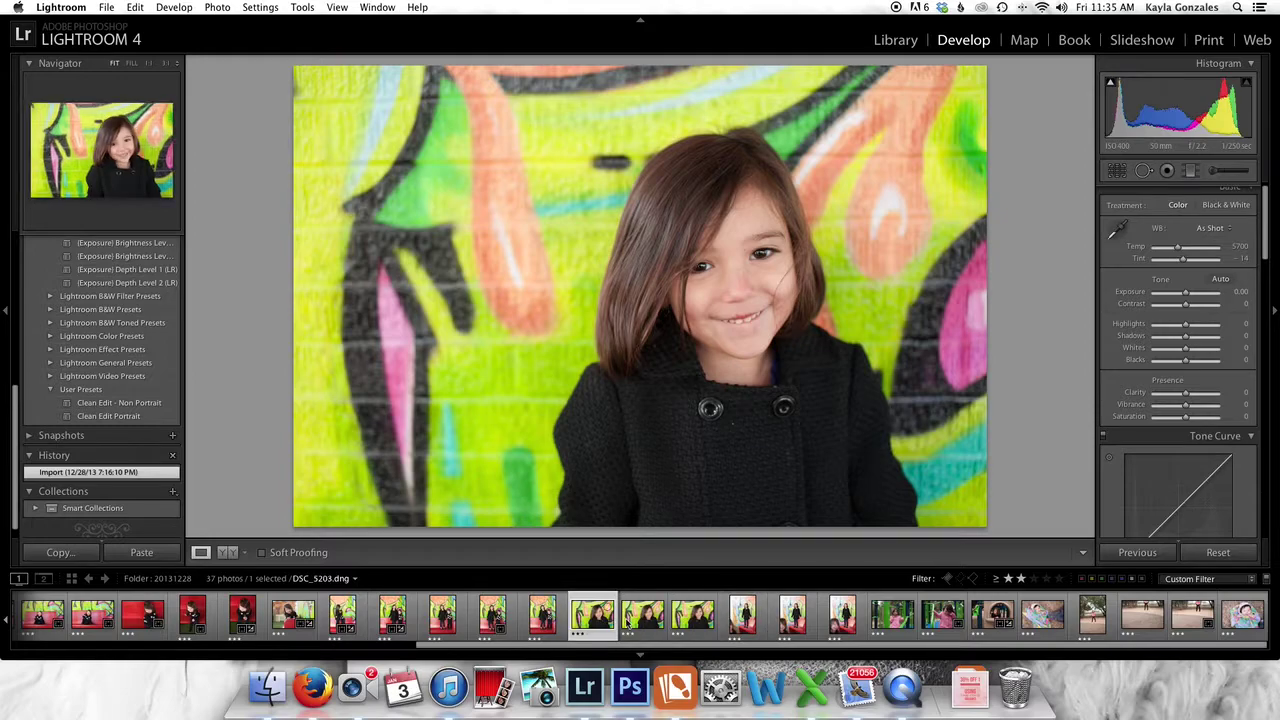
left_click(690, 618)
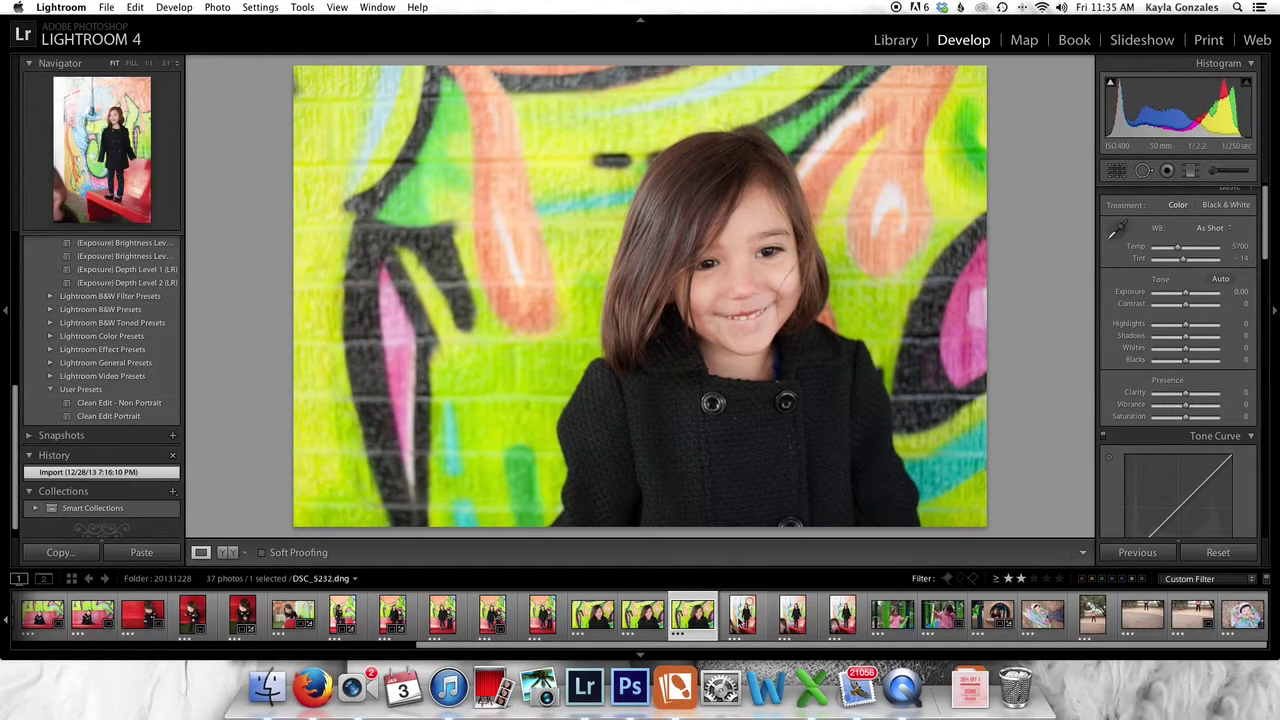
left_click(743, 625)
left_click(792, 618)
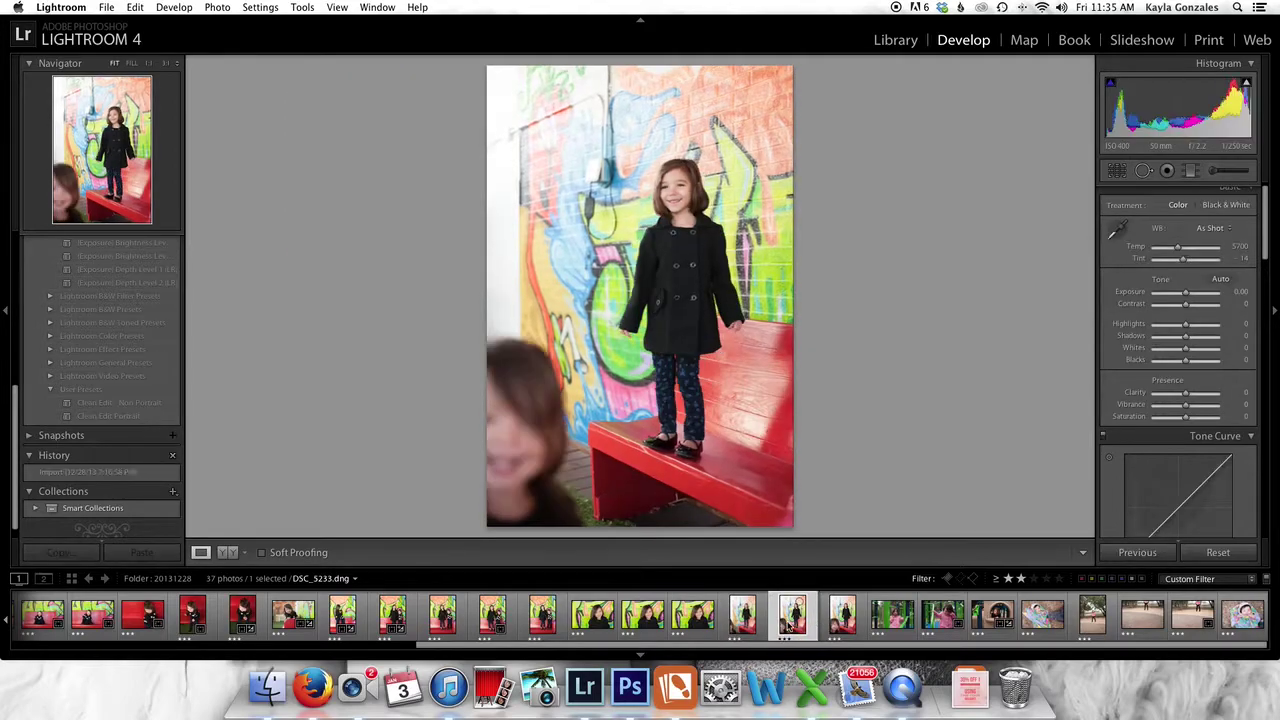
left_click(842, 620)
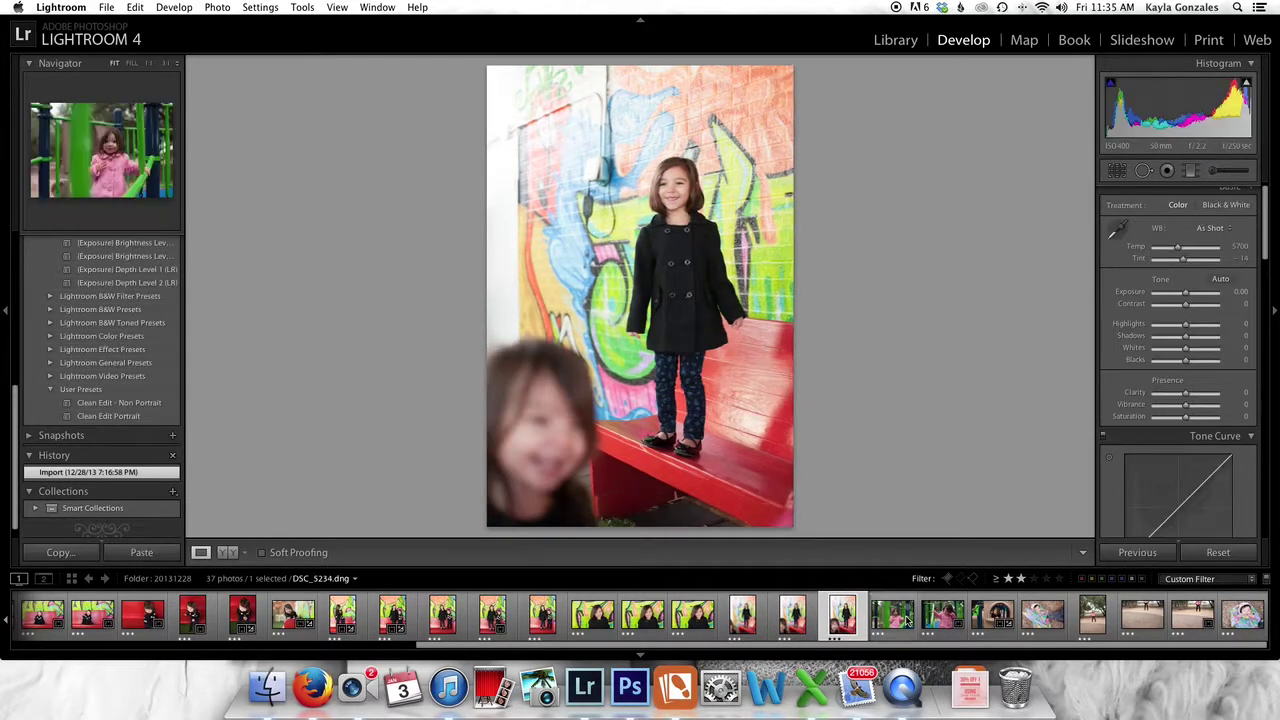
scroll(897, 620, "up", 10)
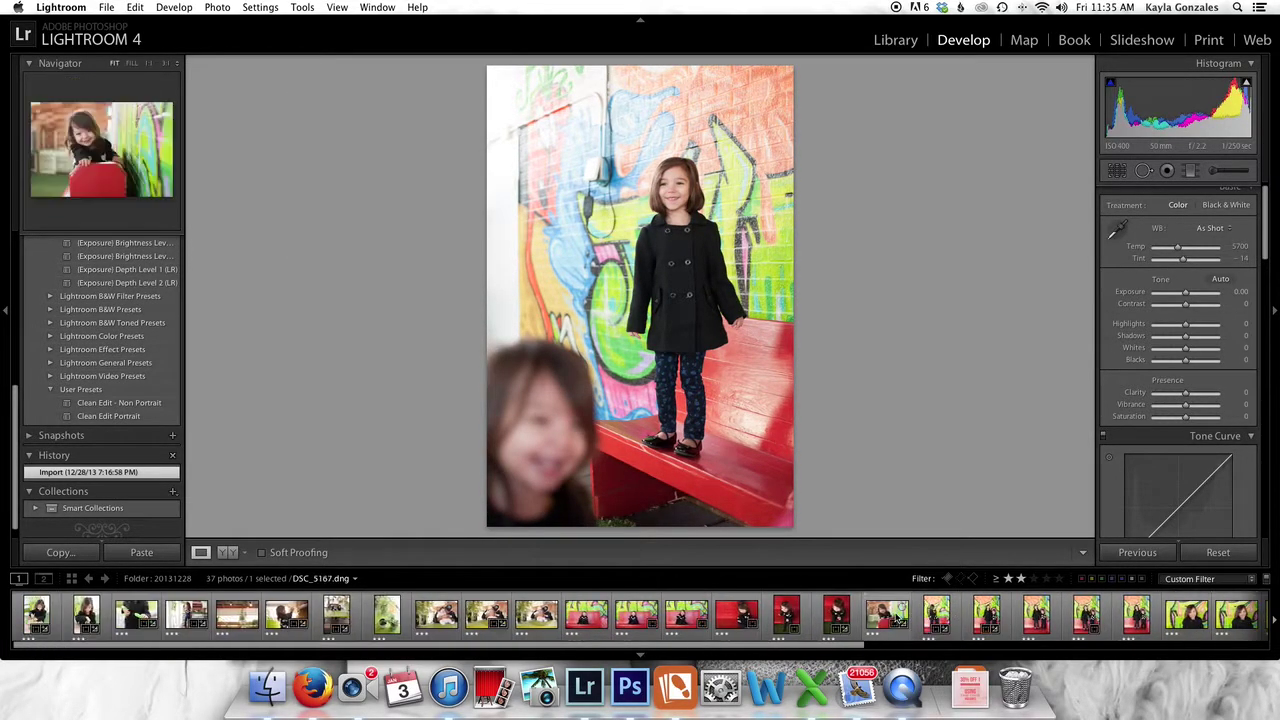